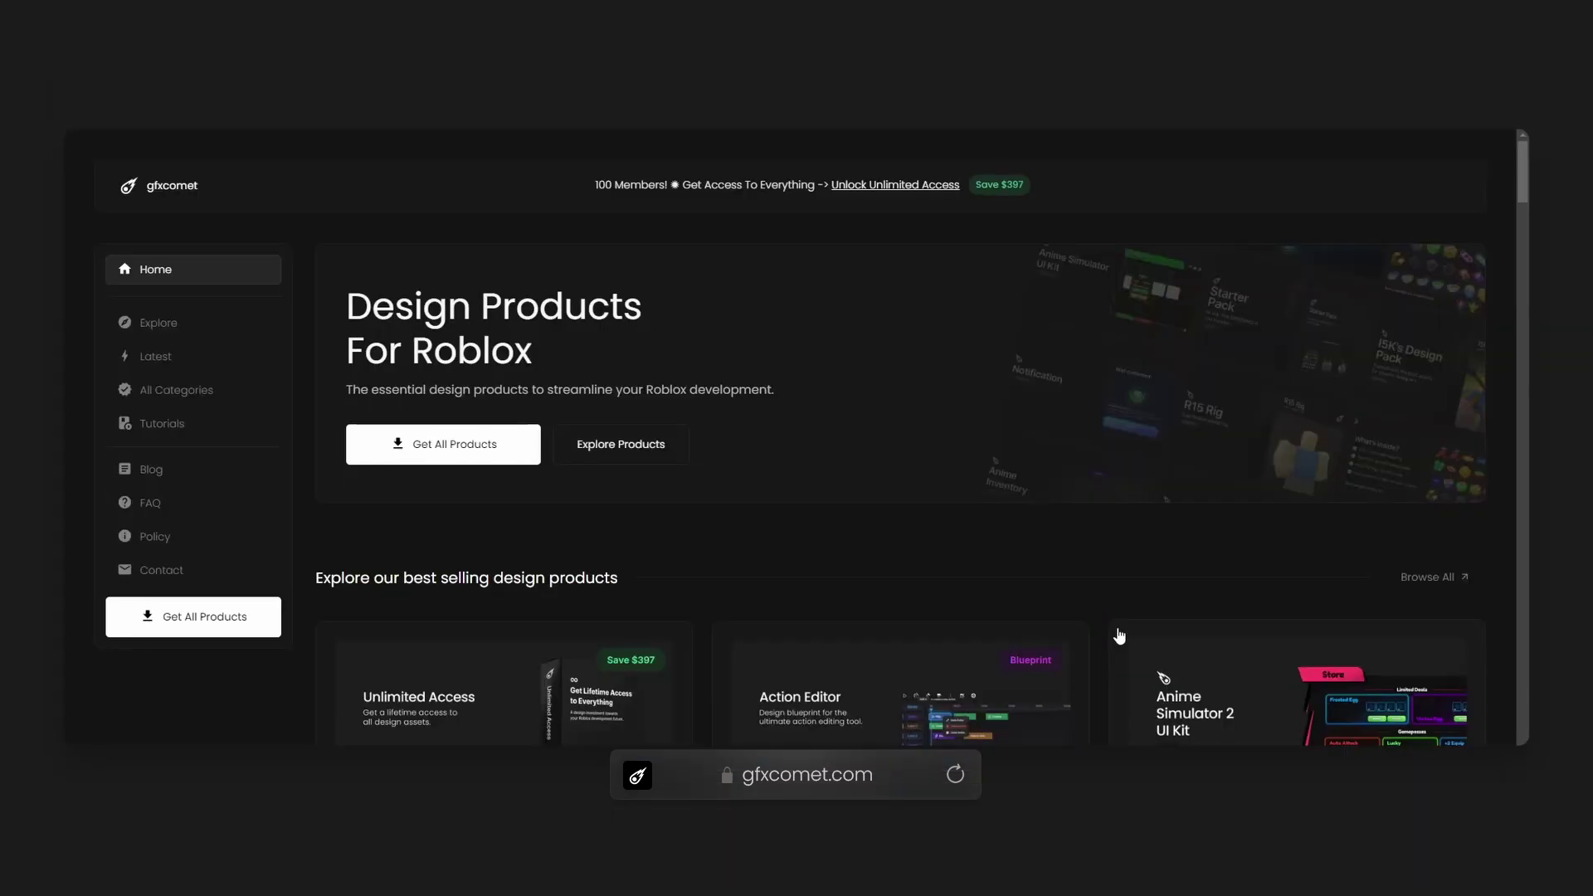
Scroll the gfxcomet home page down to the Tutorials section
scroll(1118, 635, down, 15)
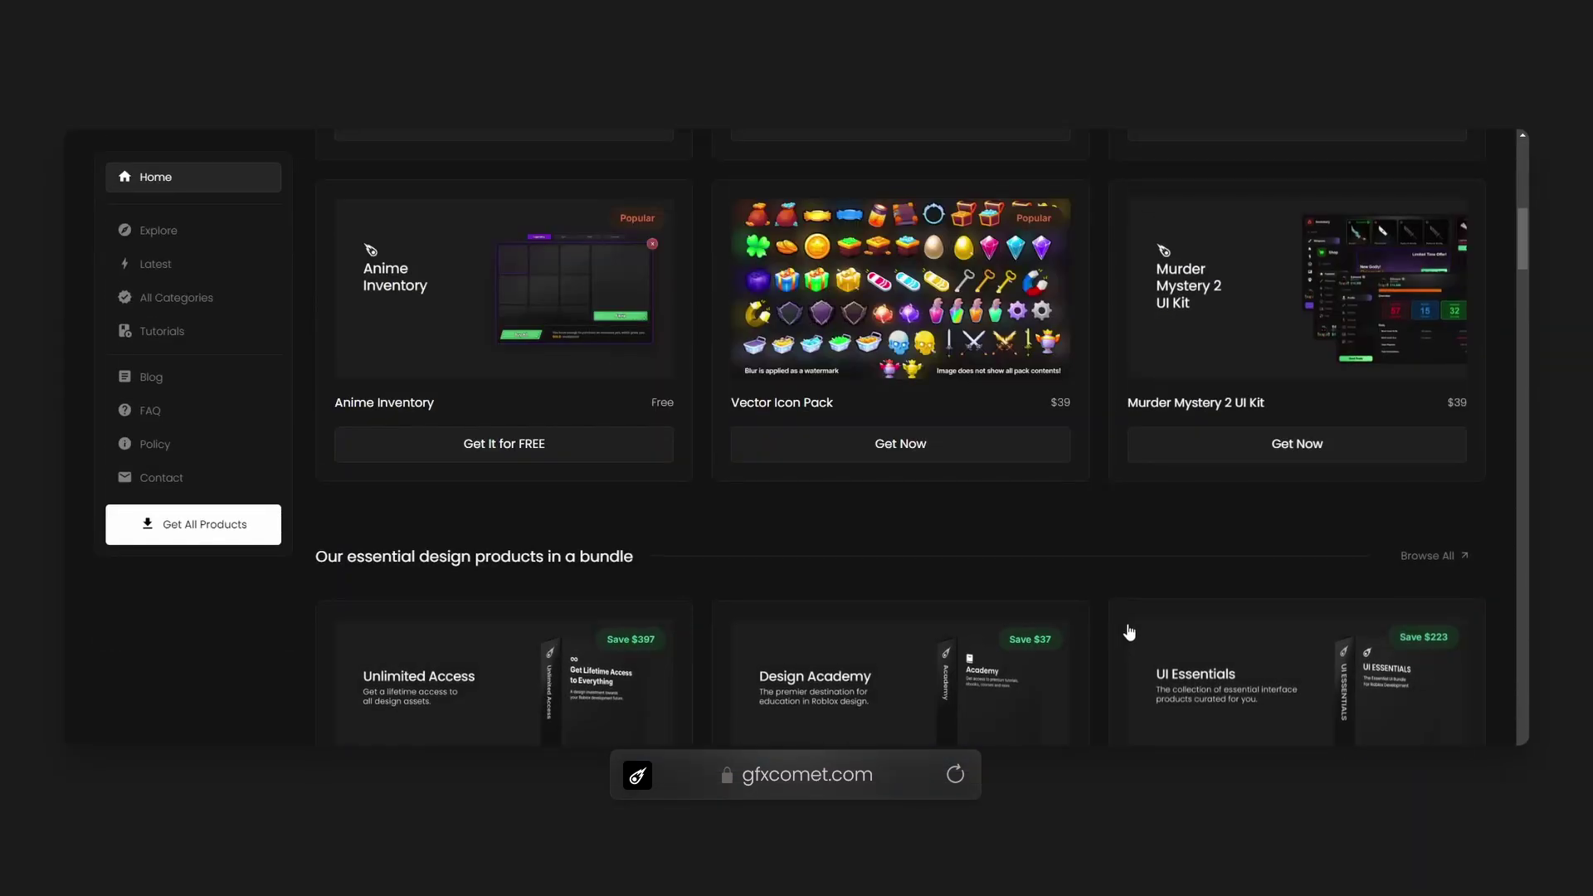
scroll(1134, 634, down, 6)
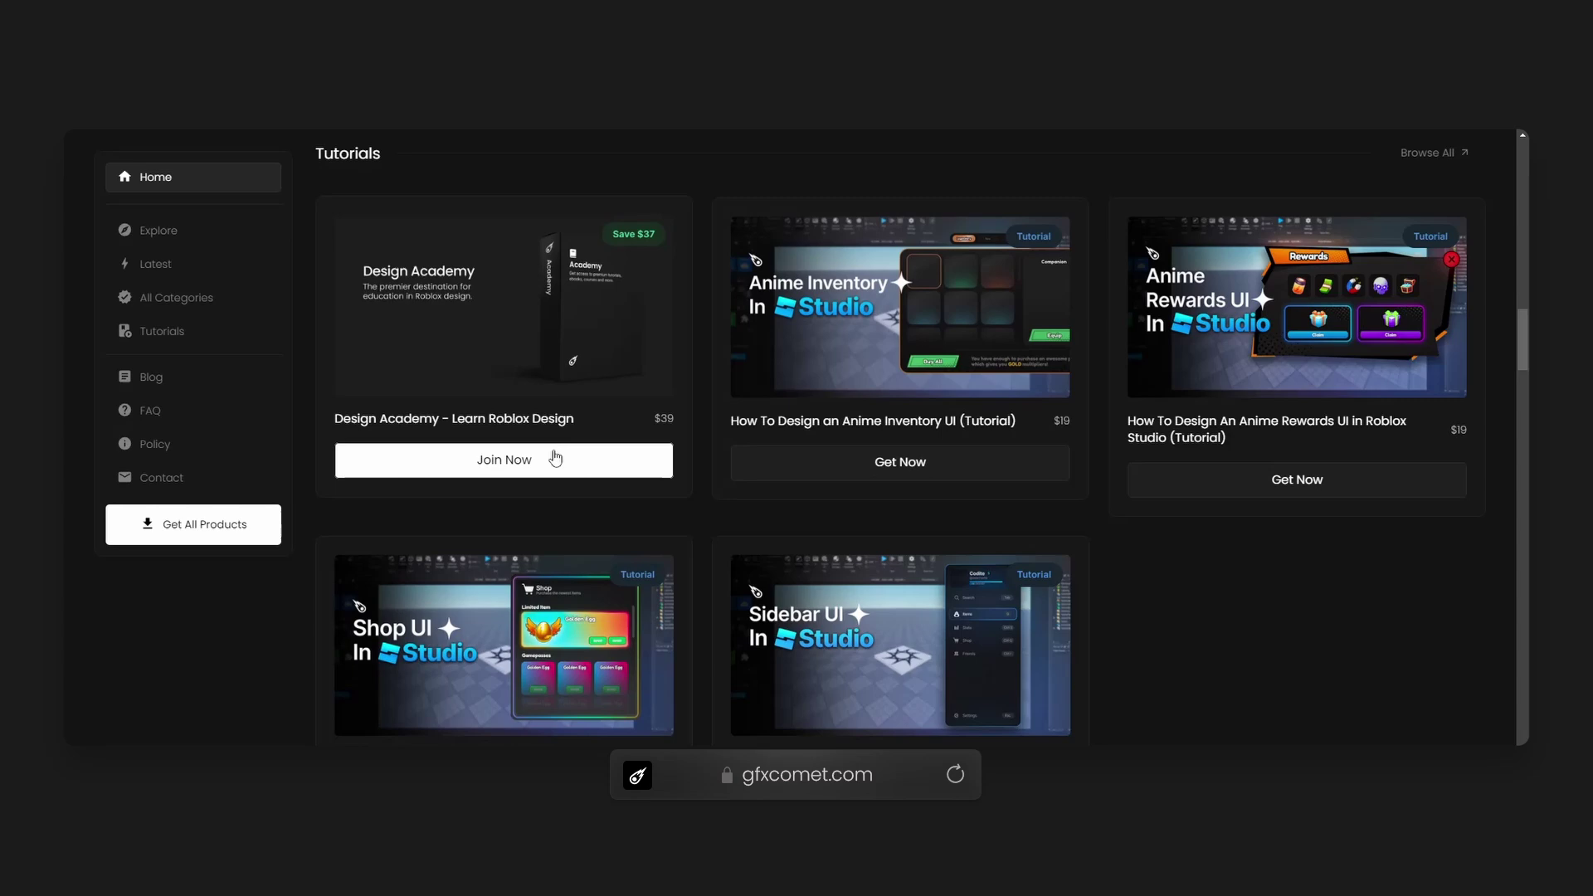
Open the Design Academy product page, review its file type and details, and go back to the store
click(606, 384)
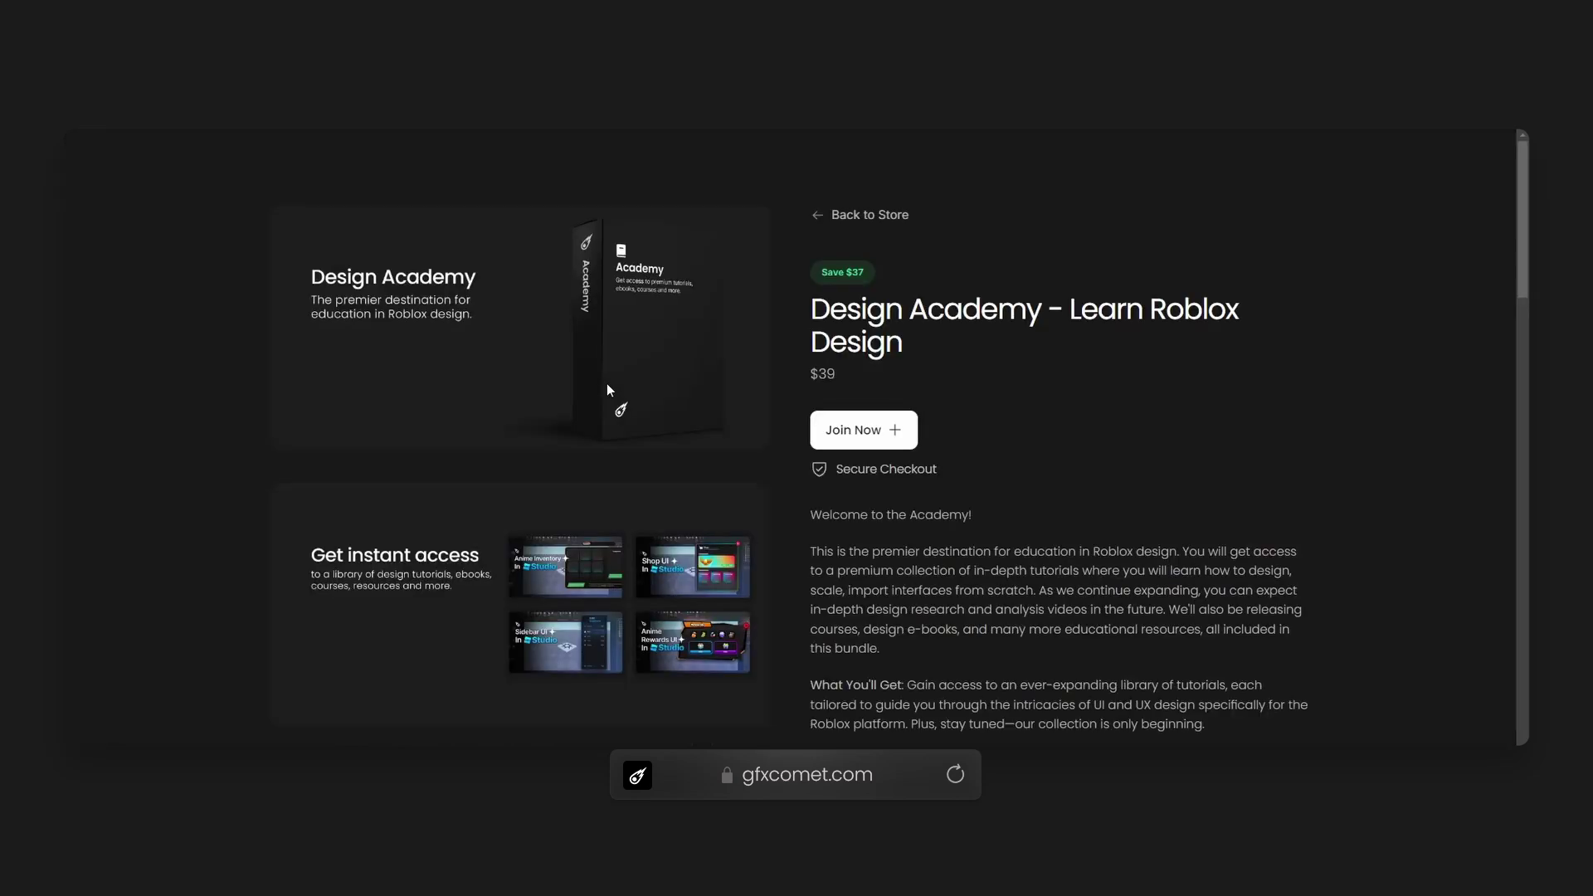
scroll(700, 478, down, 3)
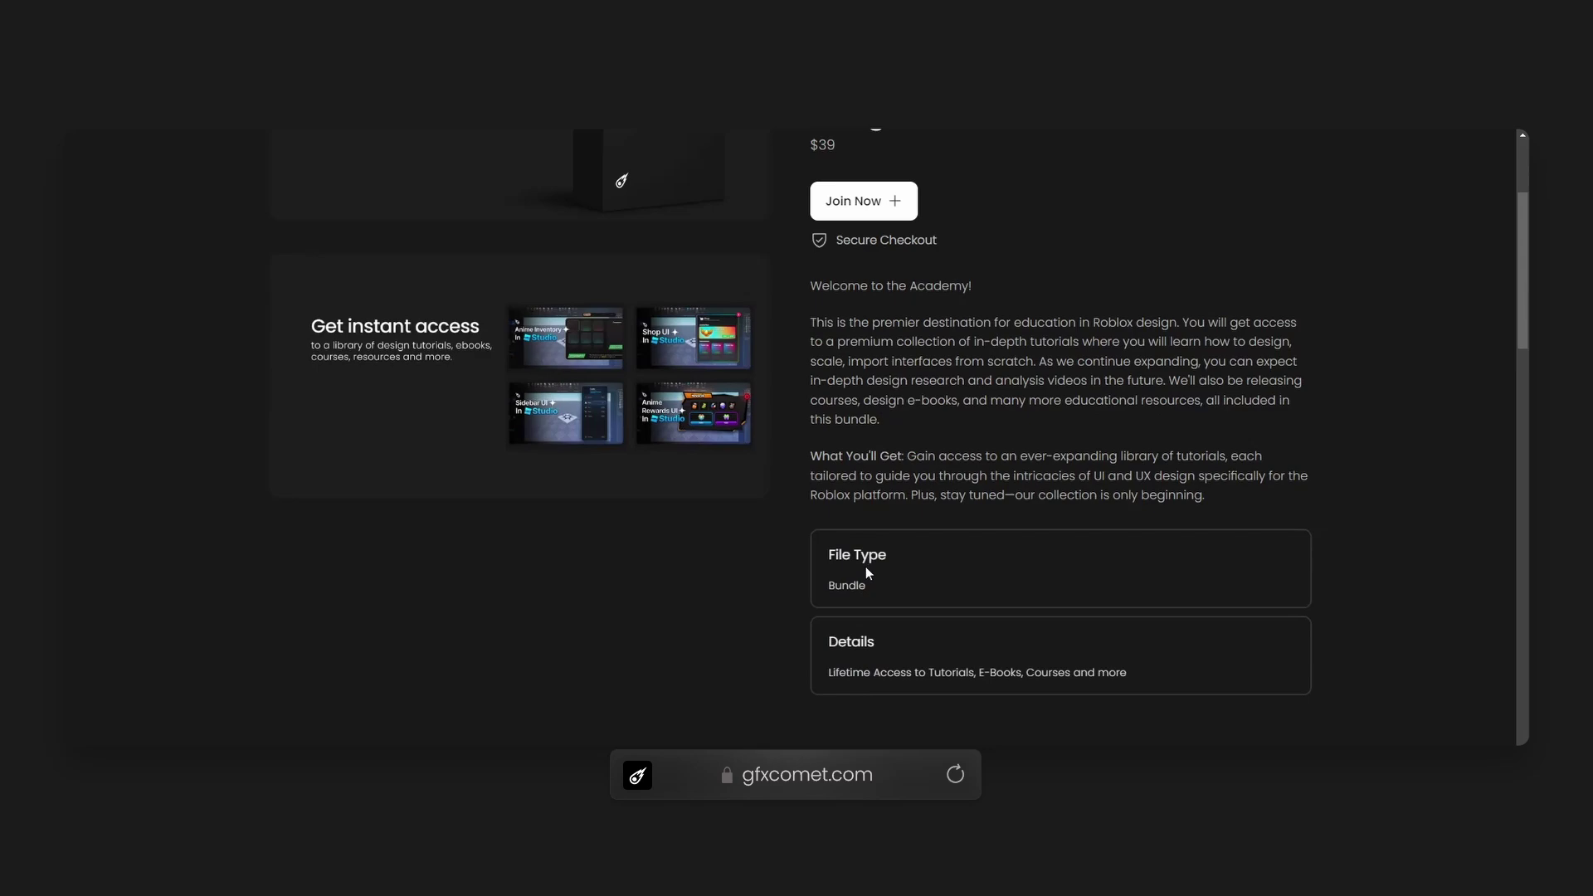
key(alt+Left)
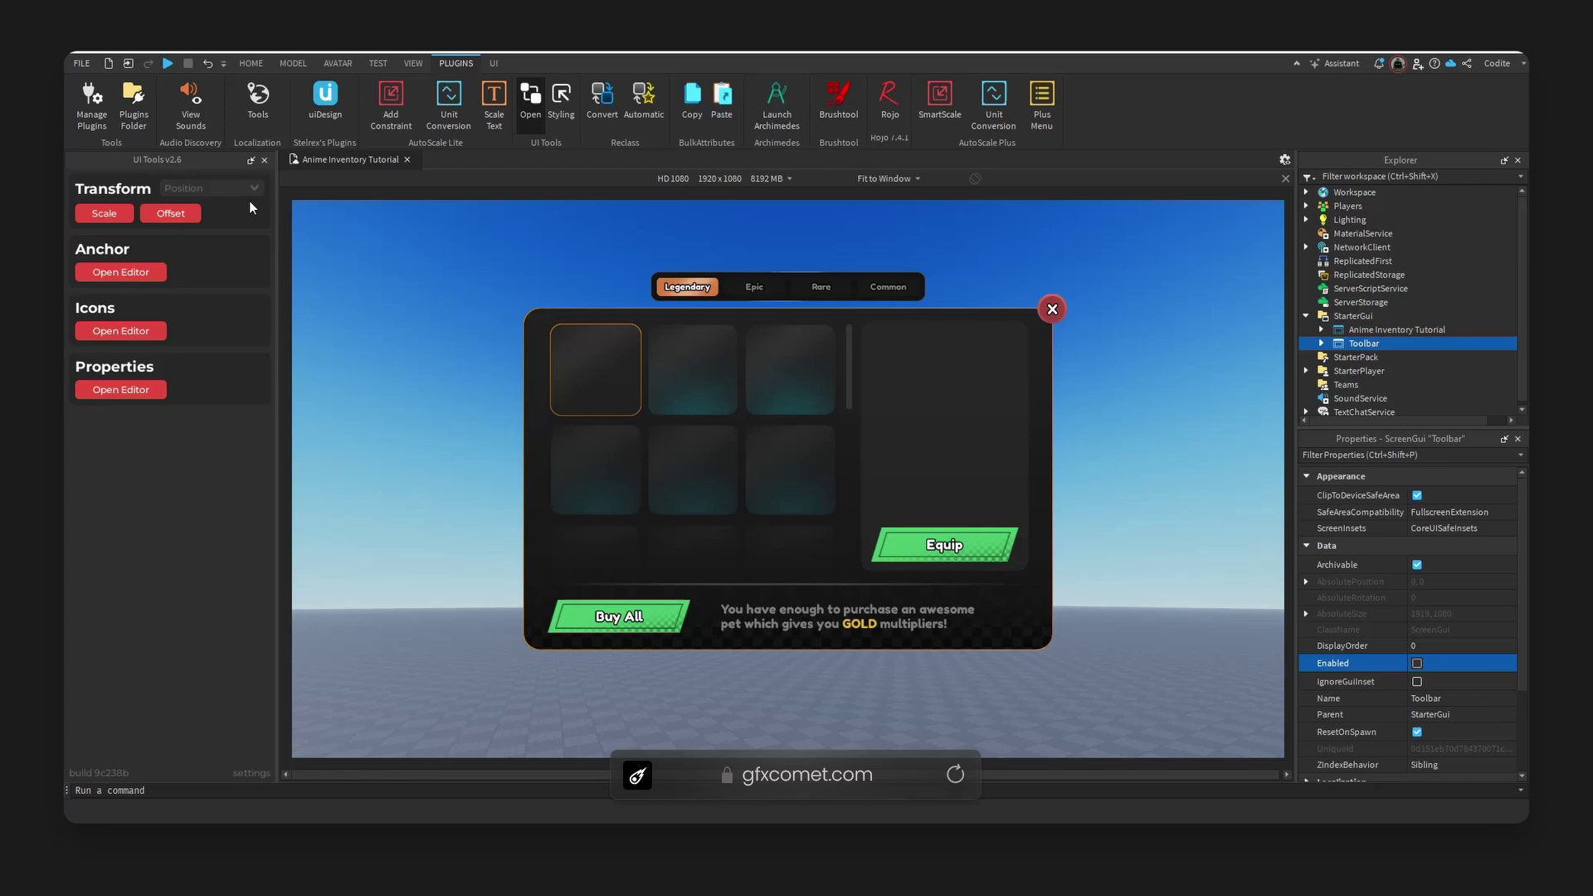
Set the UI Tools transform mode to Size
click(226, 191)
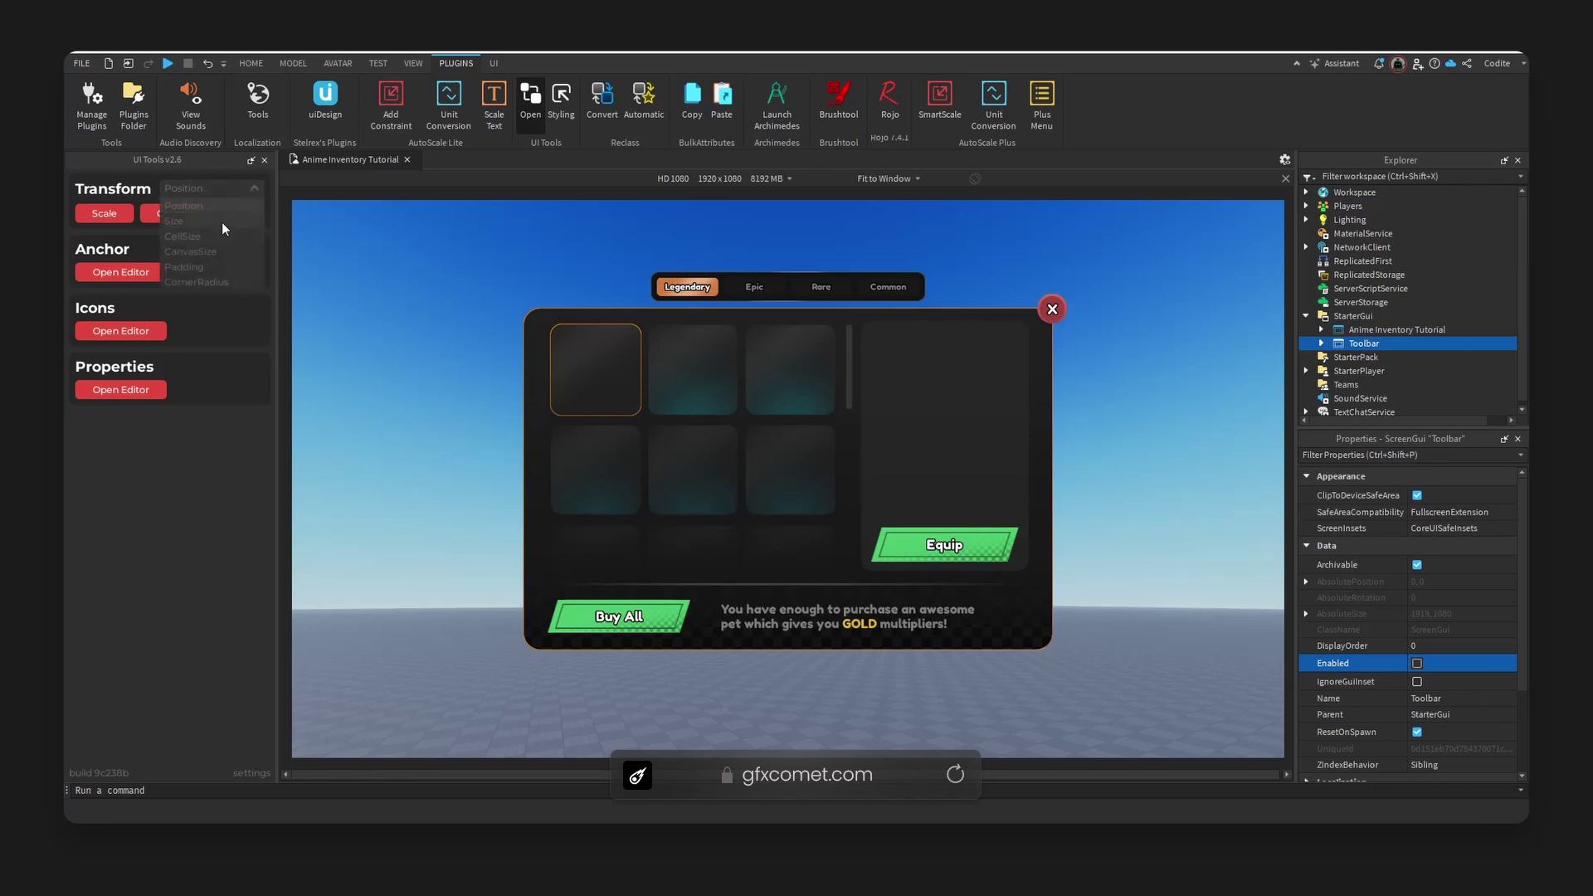
click(224, 222)
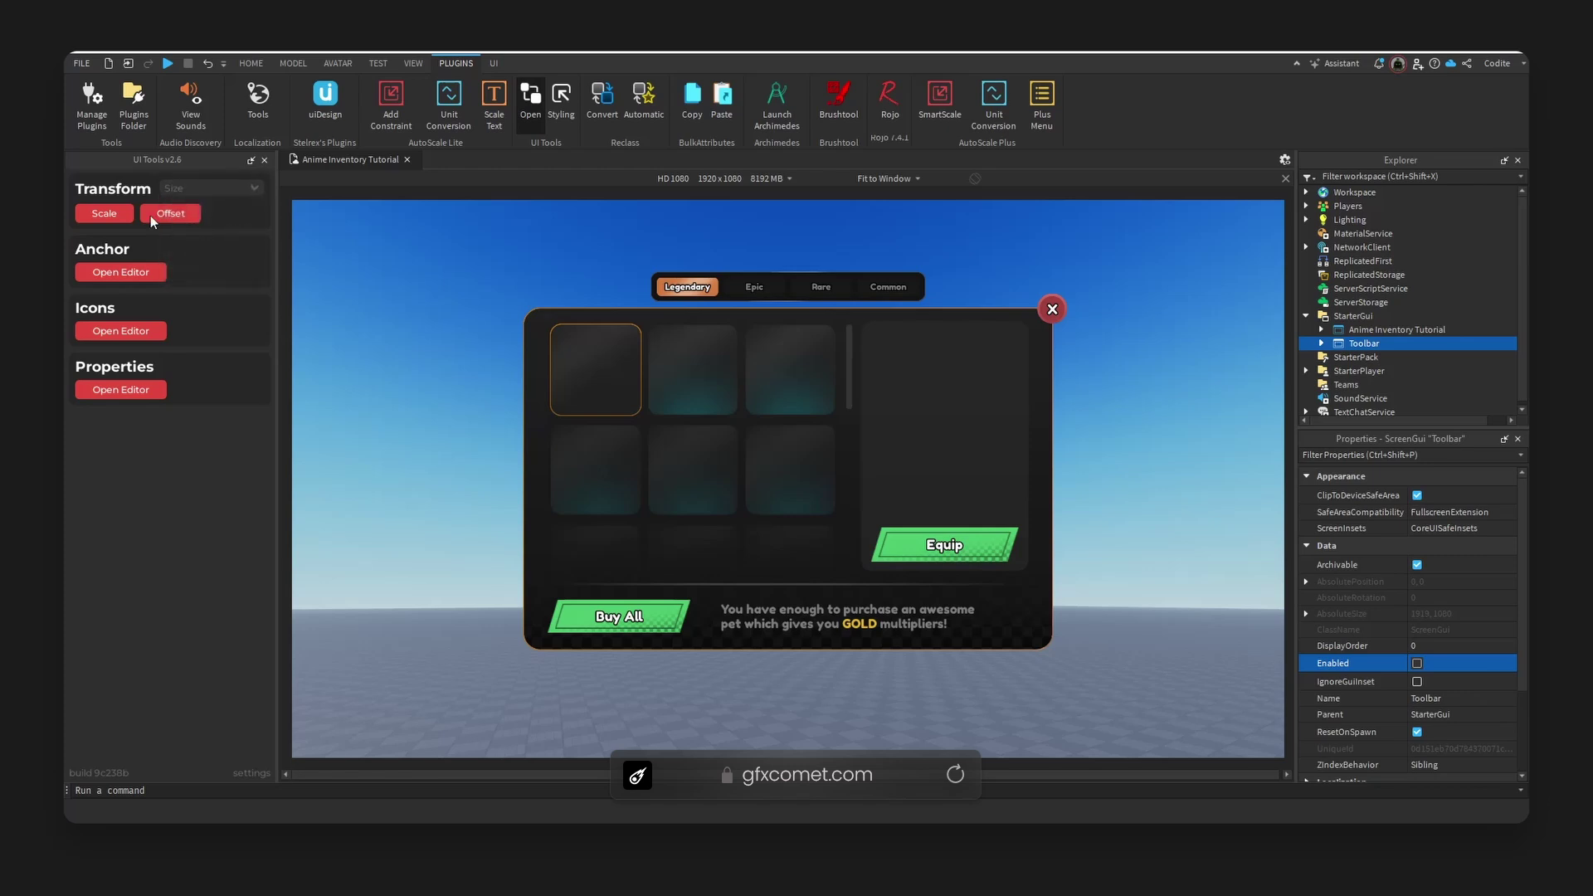
click(199, 190)
click(203, 221)
Open the anchor point editor and the UI Properties panel, then dock and resize the panel
click(143, 276)
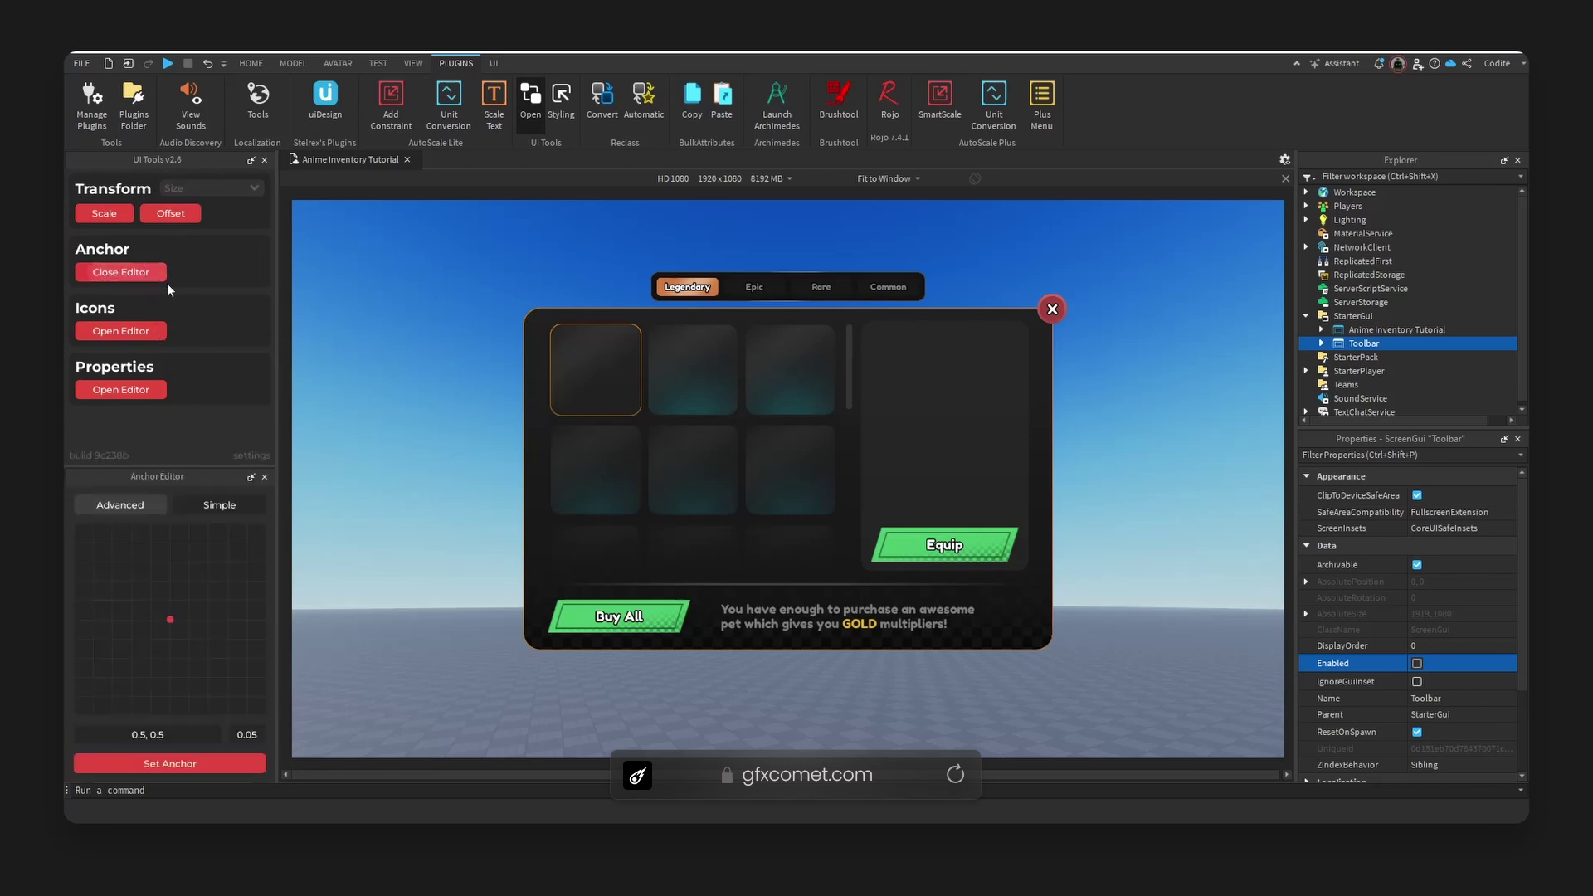
click(143, 388)
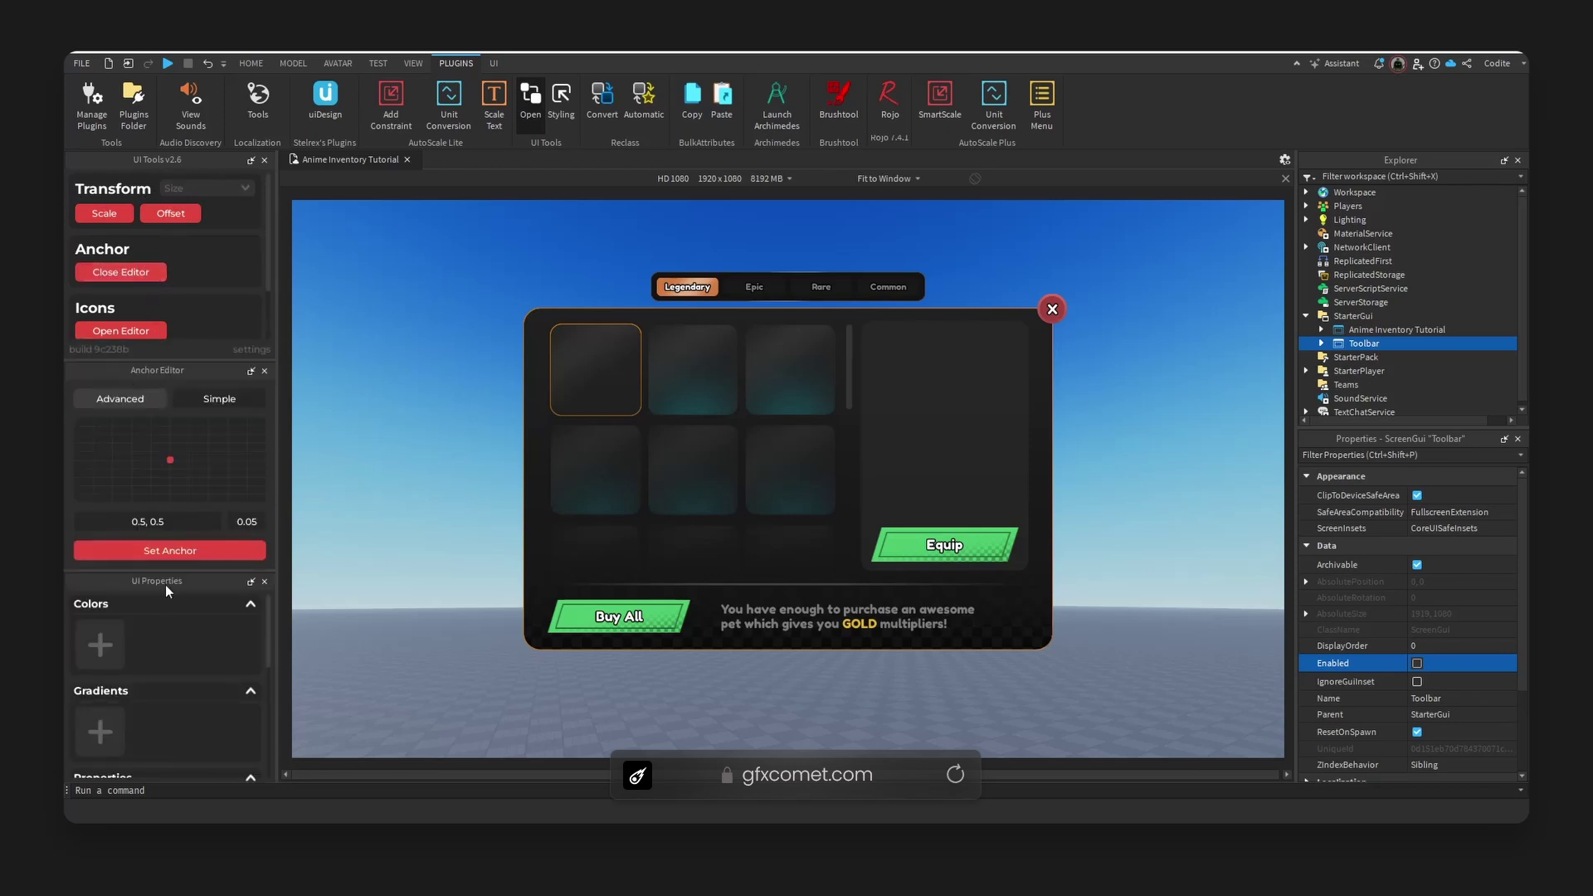
drag(166, 585, 234, 288)
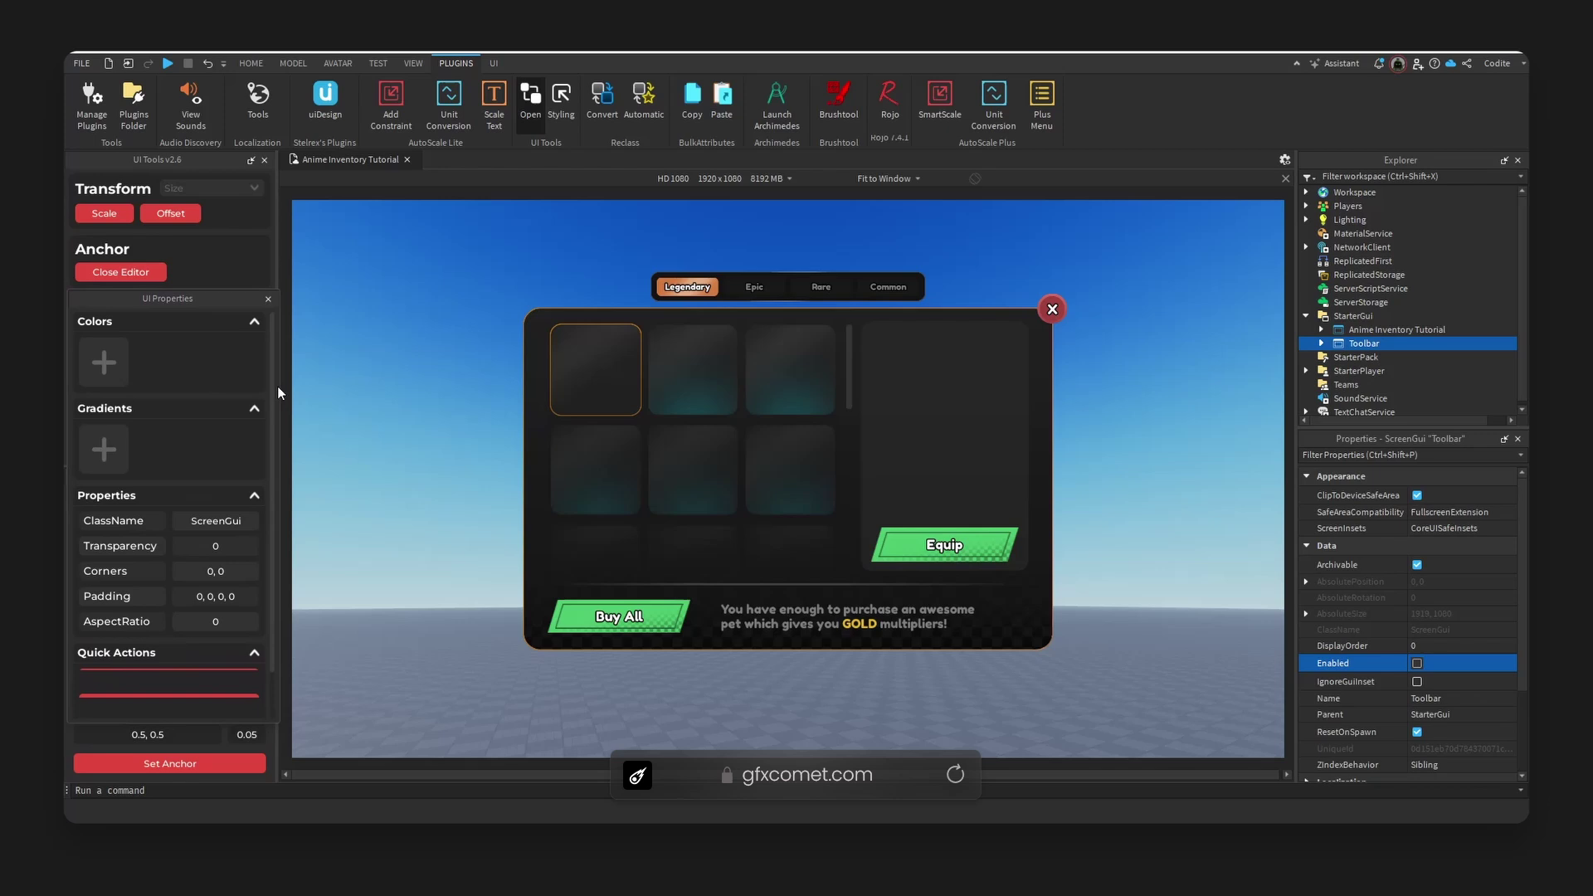
drag(280, 387, 275, 385)
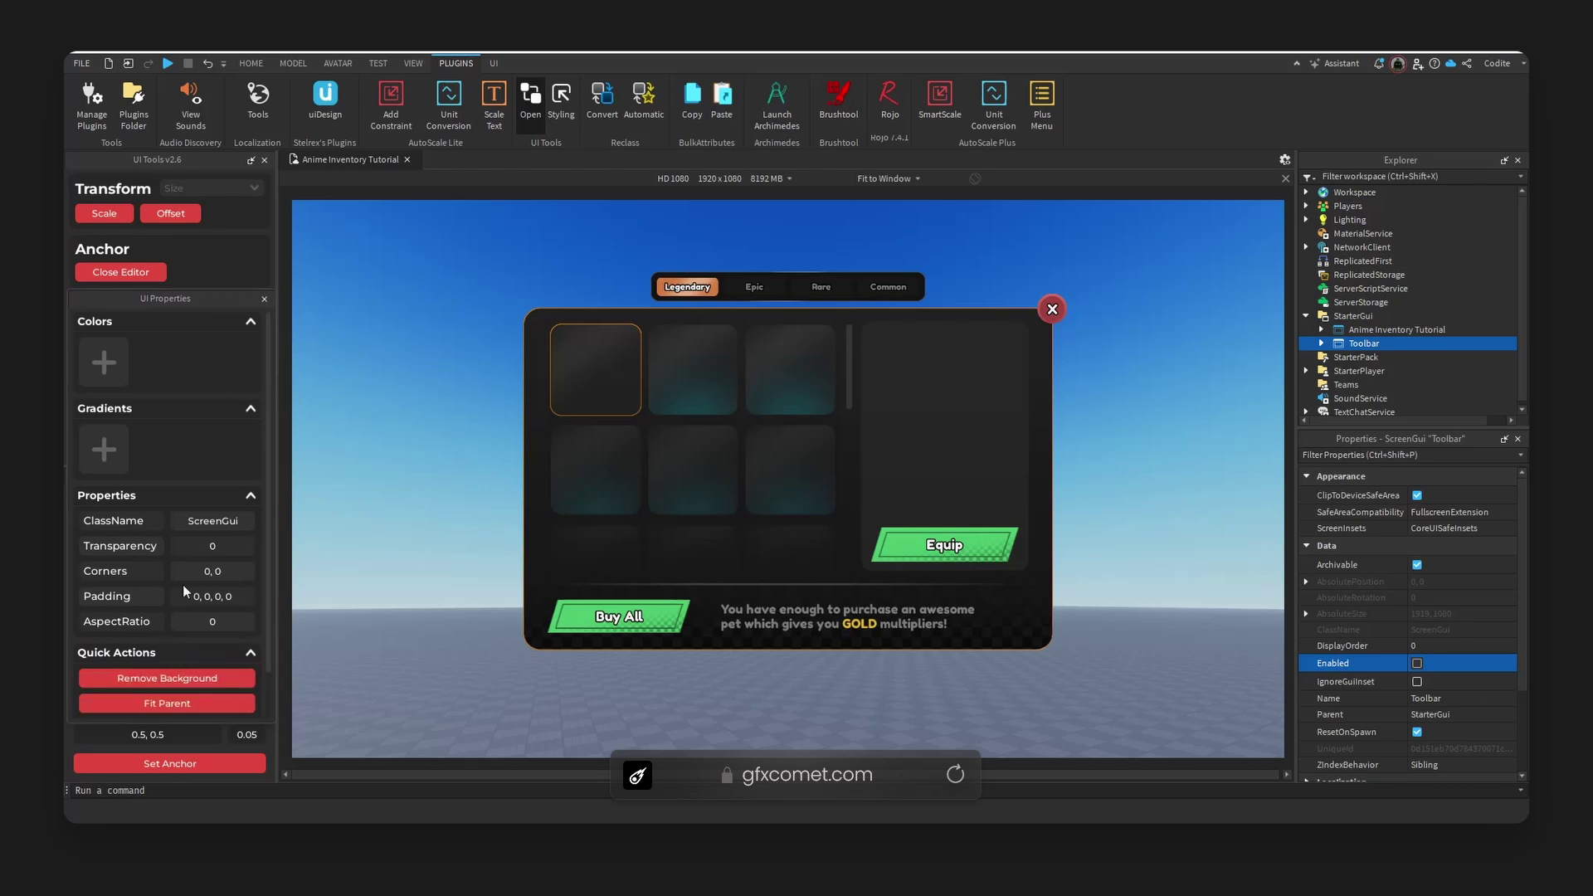
scroll(184, 591, down, 2)
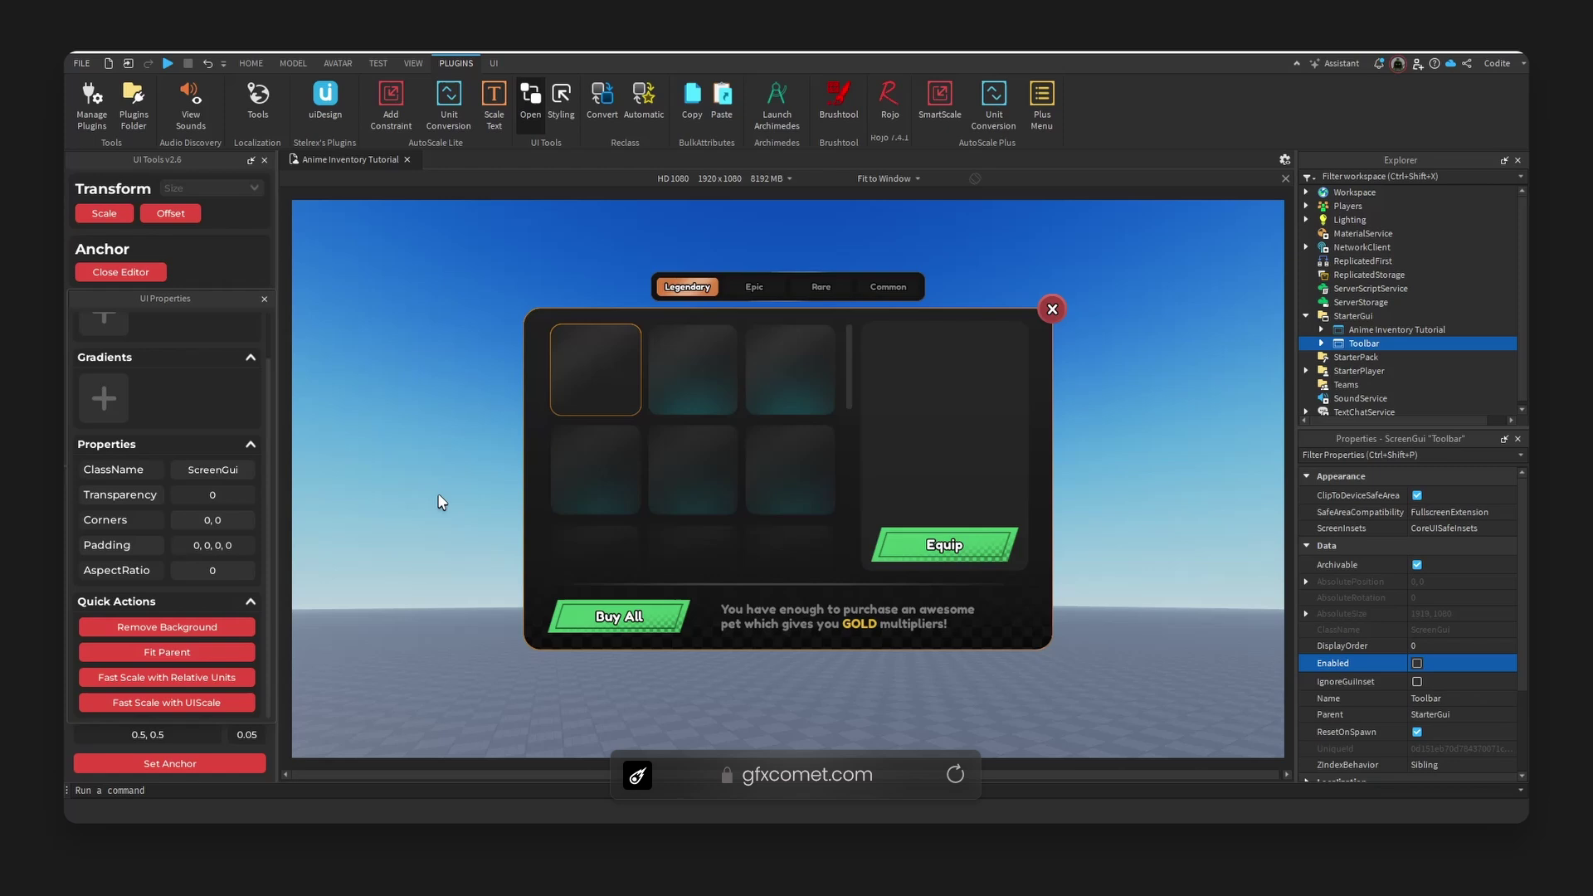
Expand Anime Inventory Tutorial in Explorer and select its Canvas frame
click(414, 63)
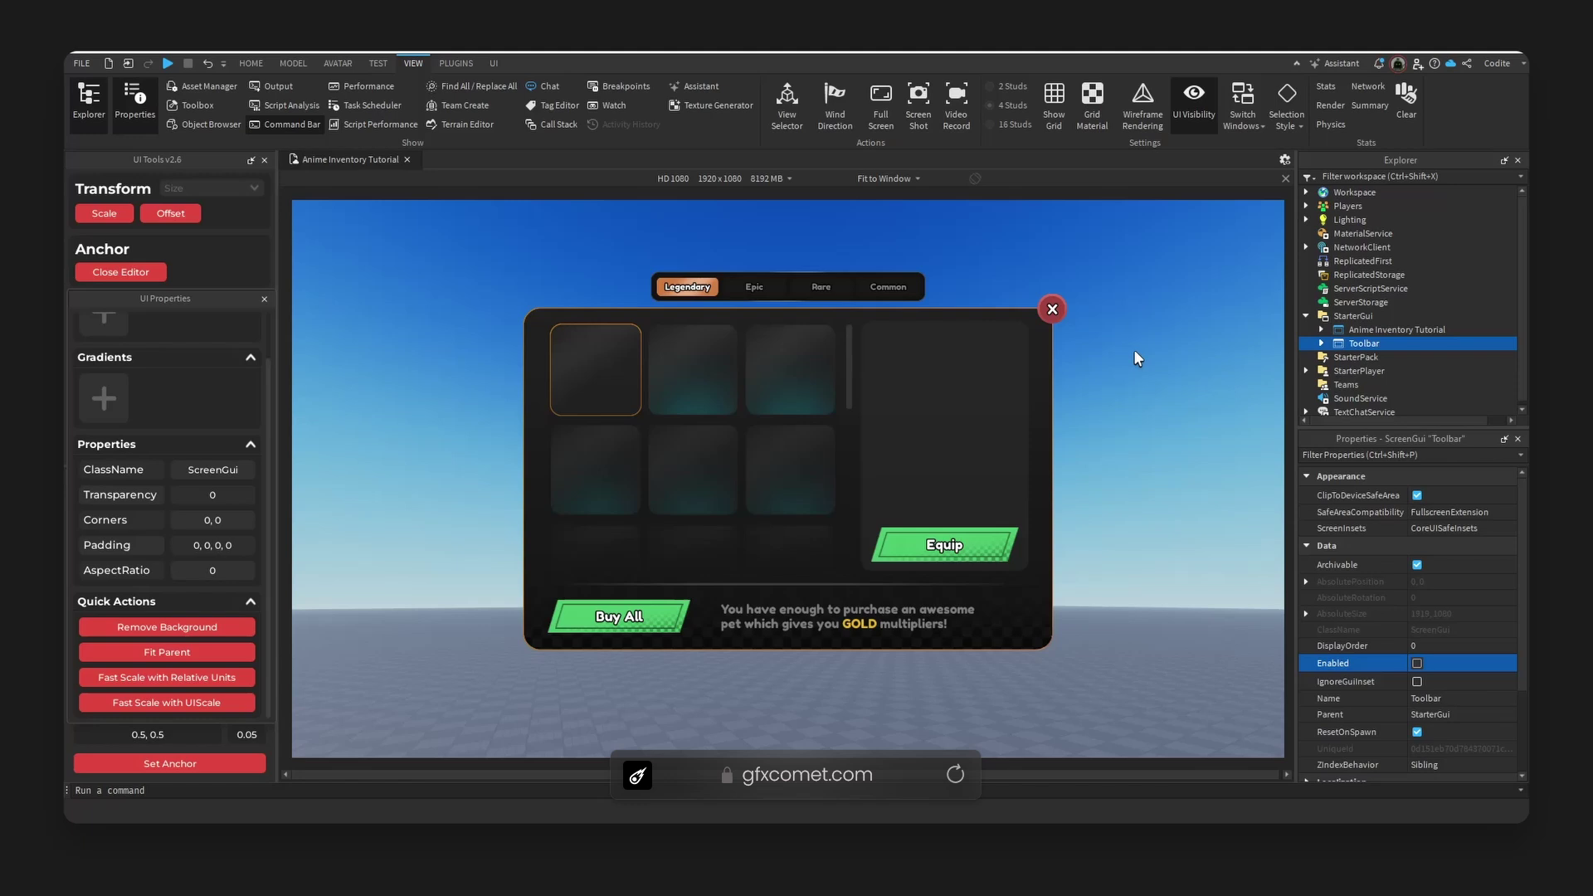
click(1397, 330)
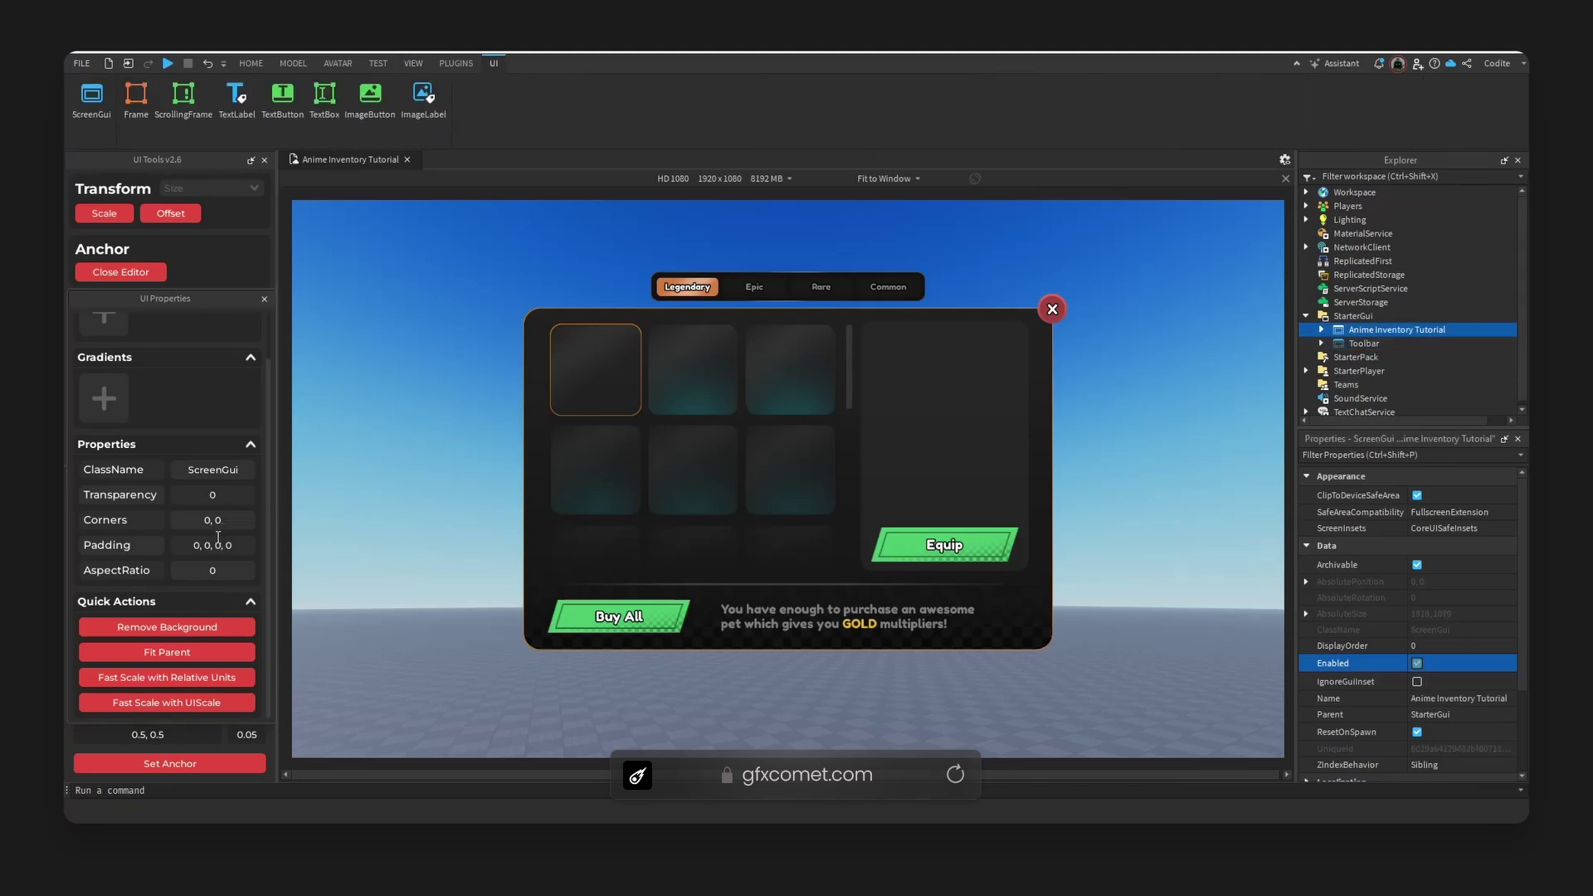
click(1361, 343)
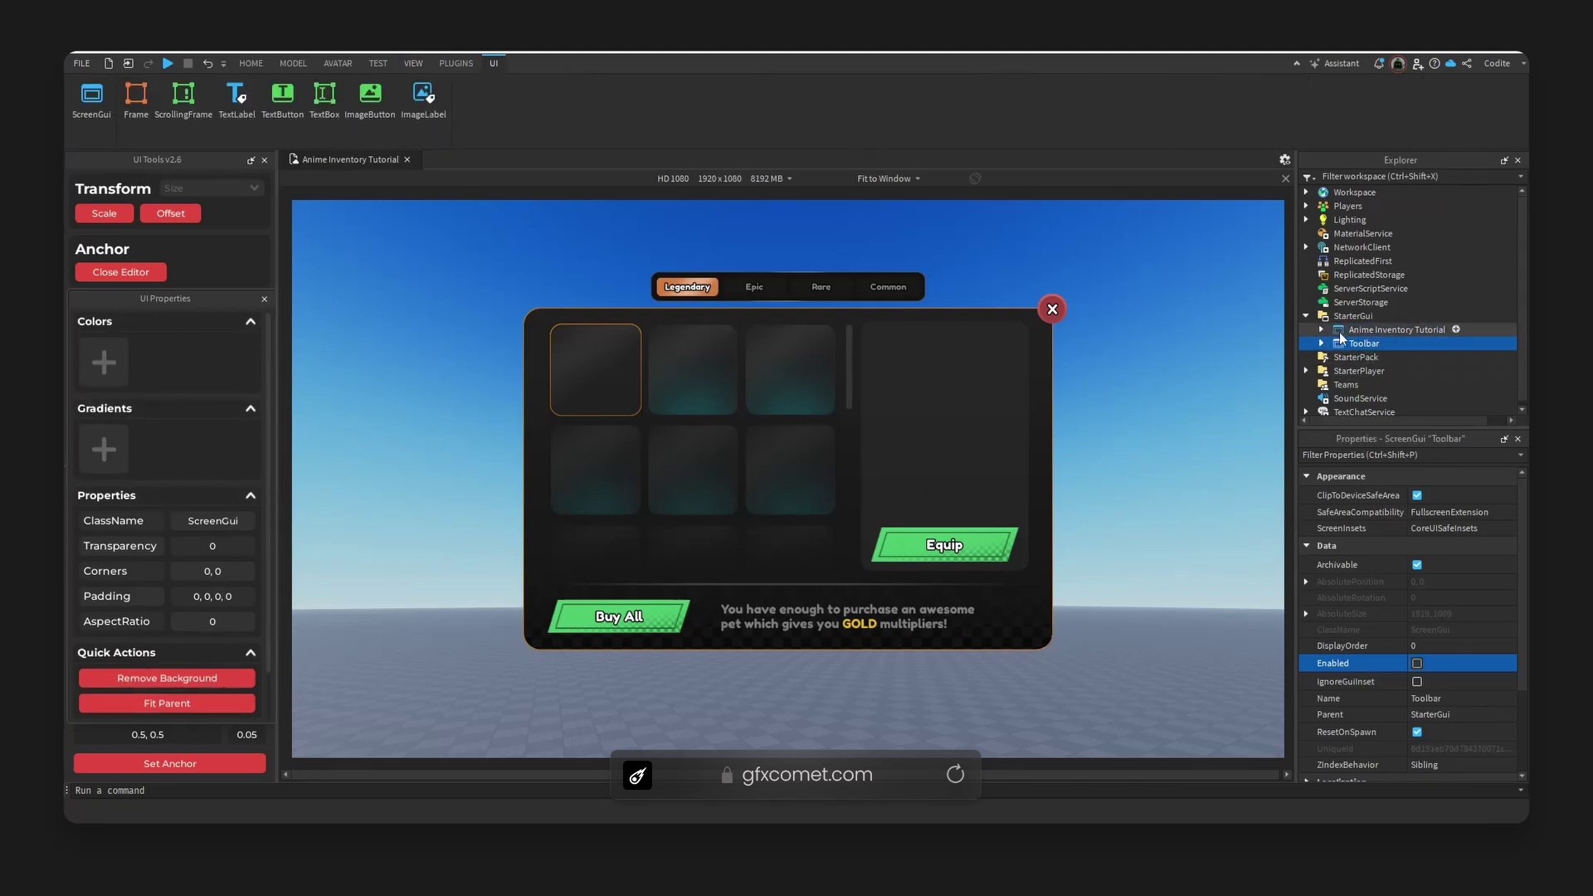
click(1330, 330)
click(1321, 330)
click(1377, 342)
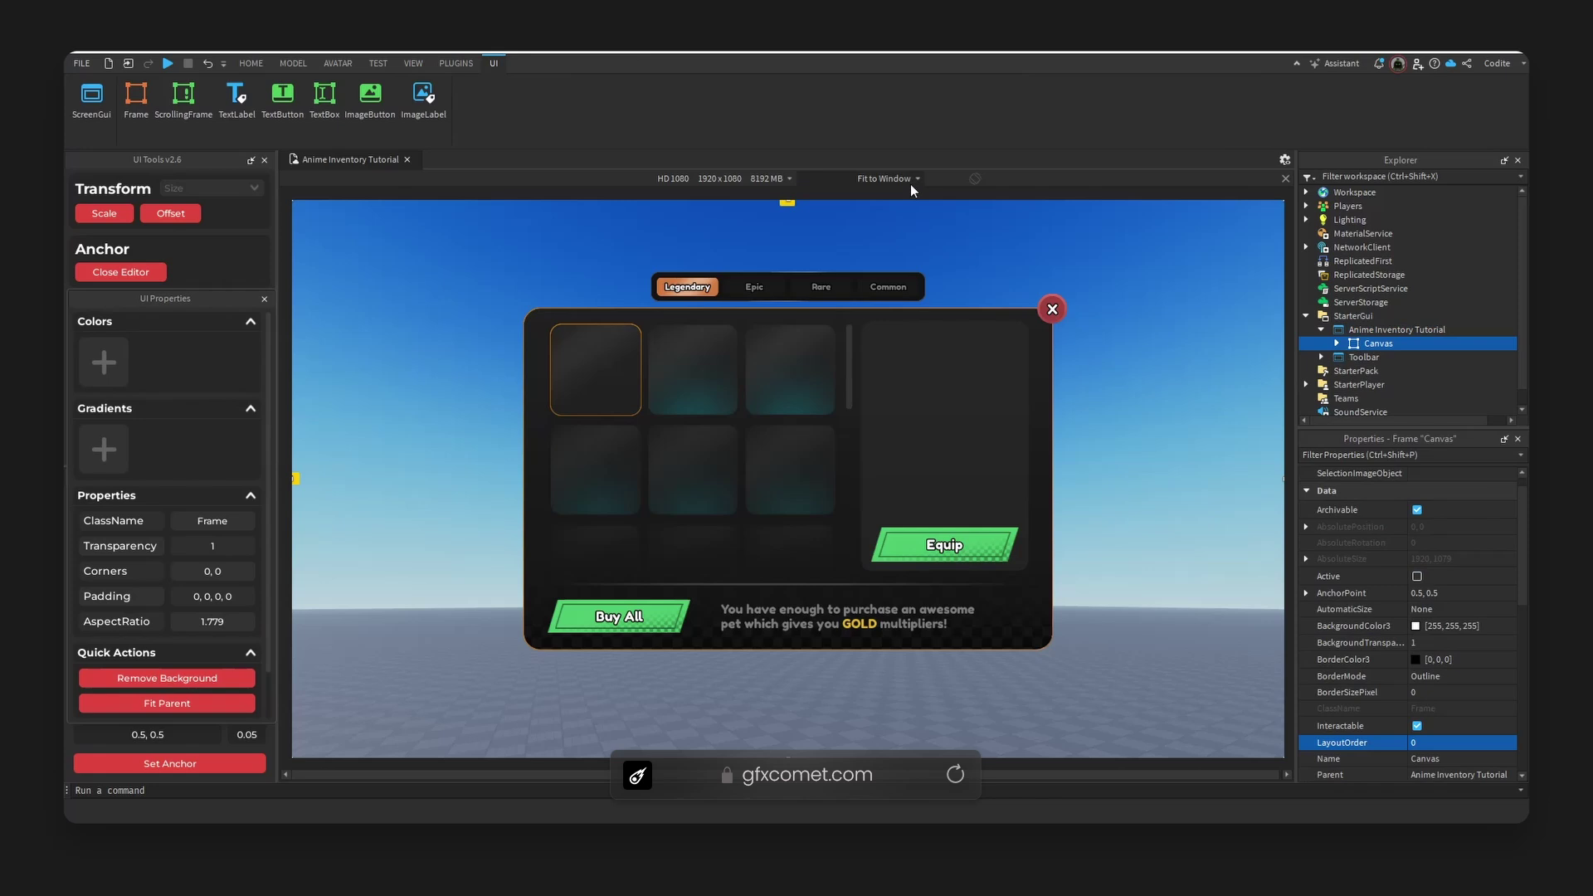
Switch the viewport from Fit to Window to Actual Resolution and select the Main frame
click(886, 178)
click(863, 213)
drag(752, 773, 818, 773)
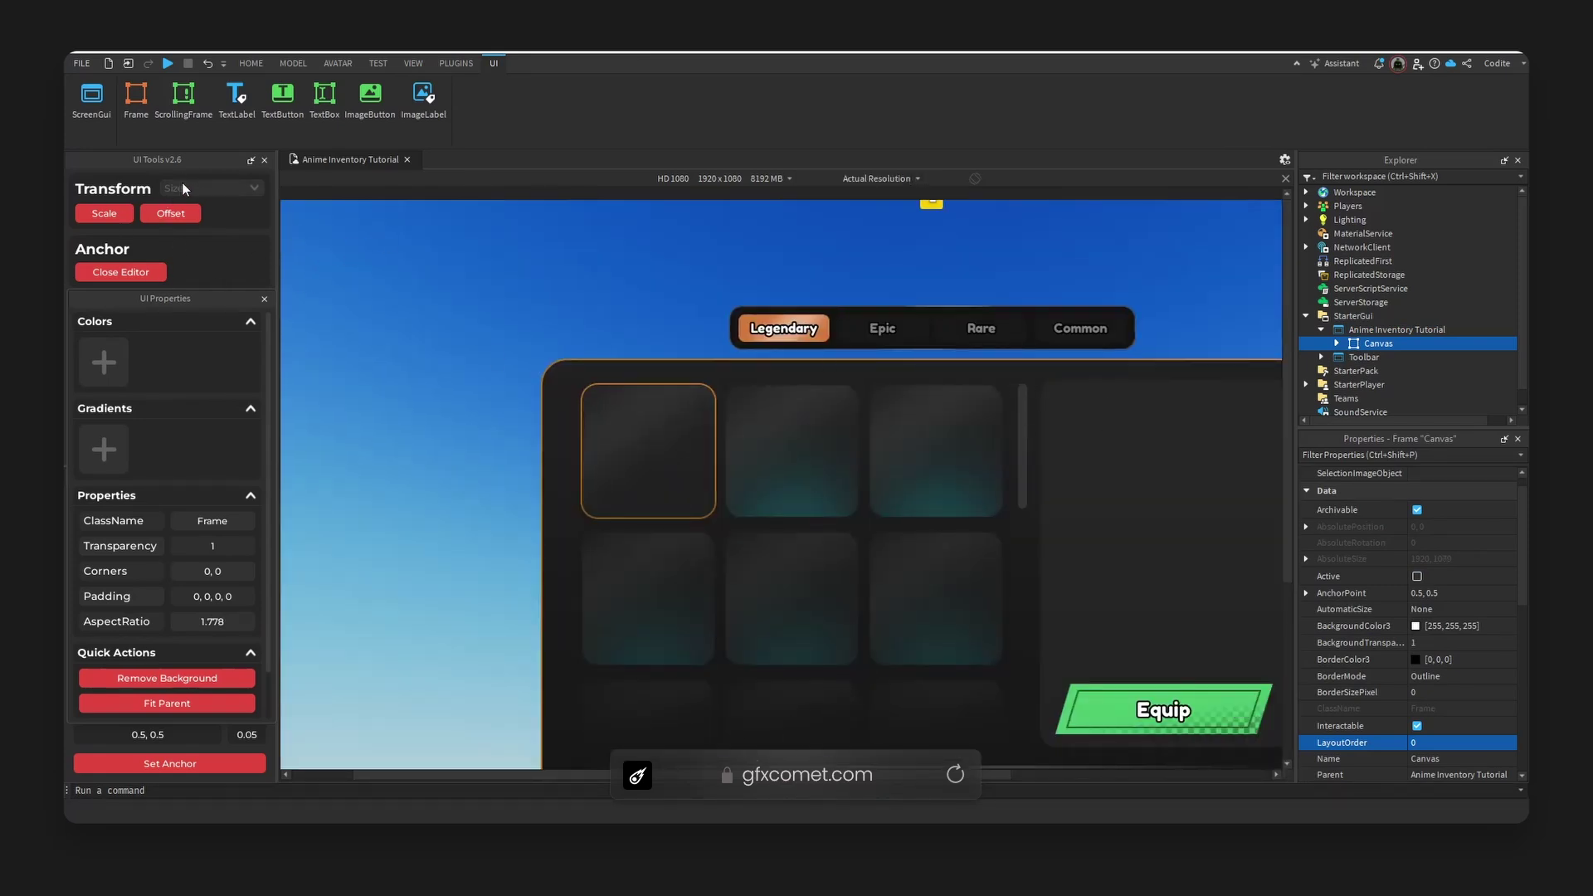
click(741, 376)
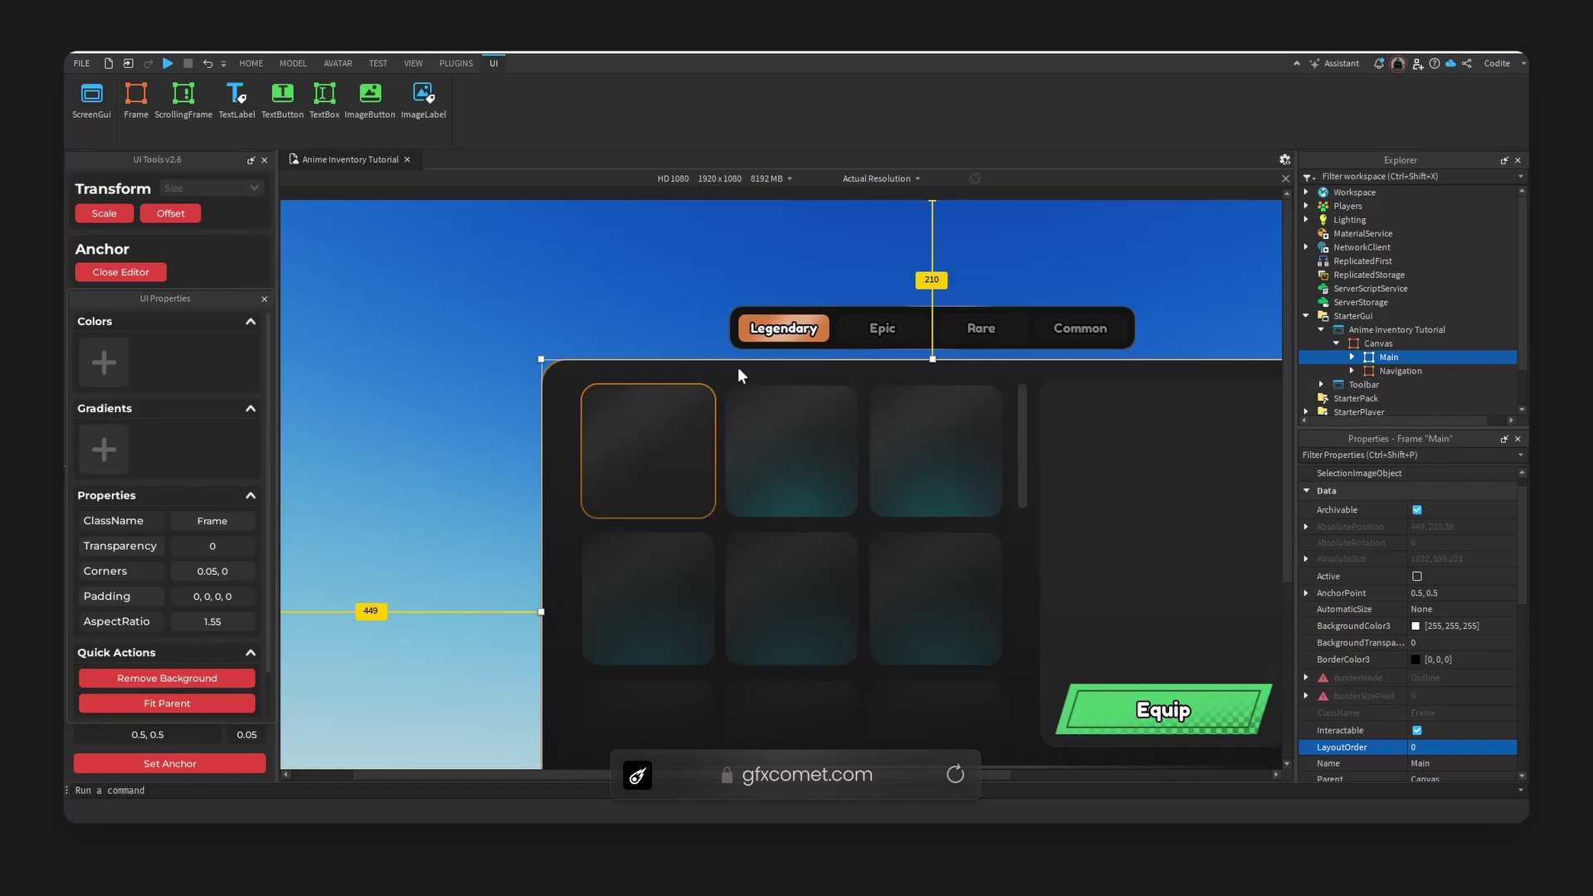
Select the Navigation bar and expand its Size X and Y values in Properties
click(873, 325)
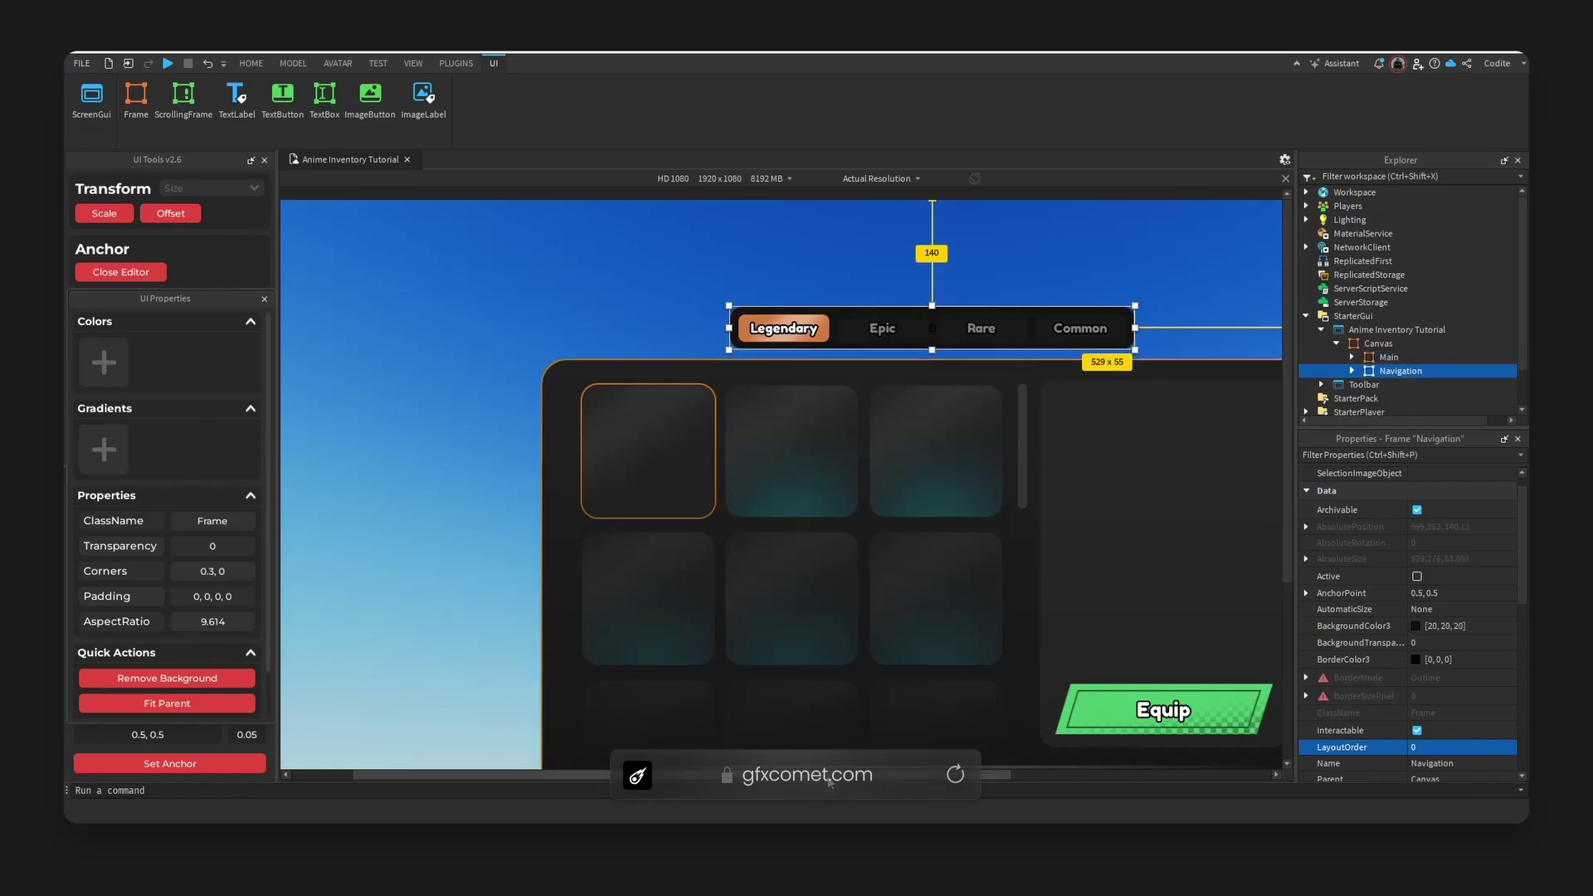
drag(830, 776, 924, 776)
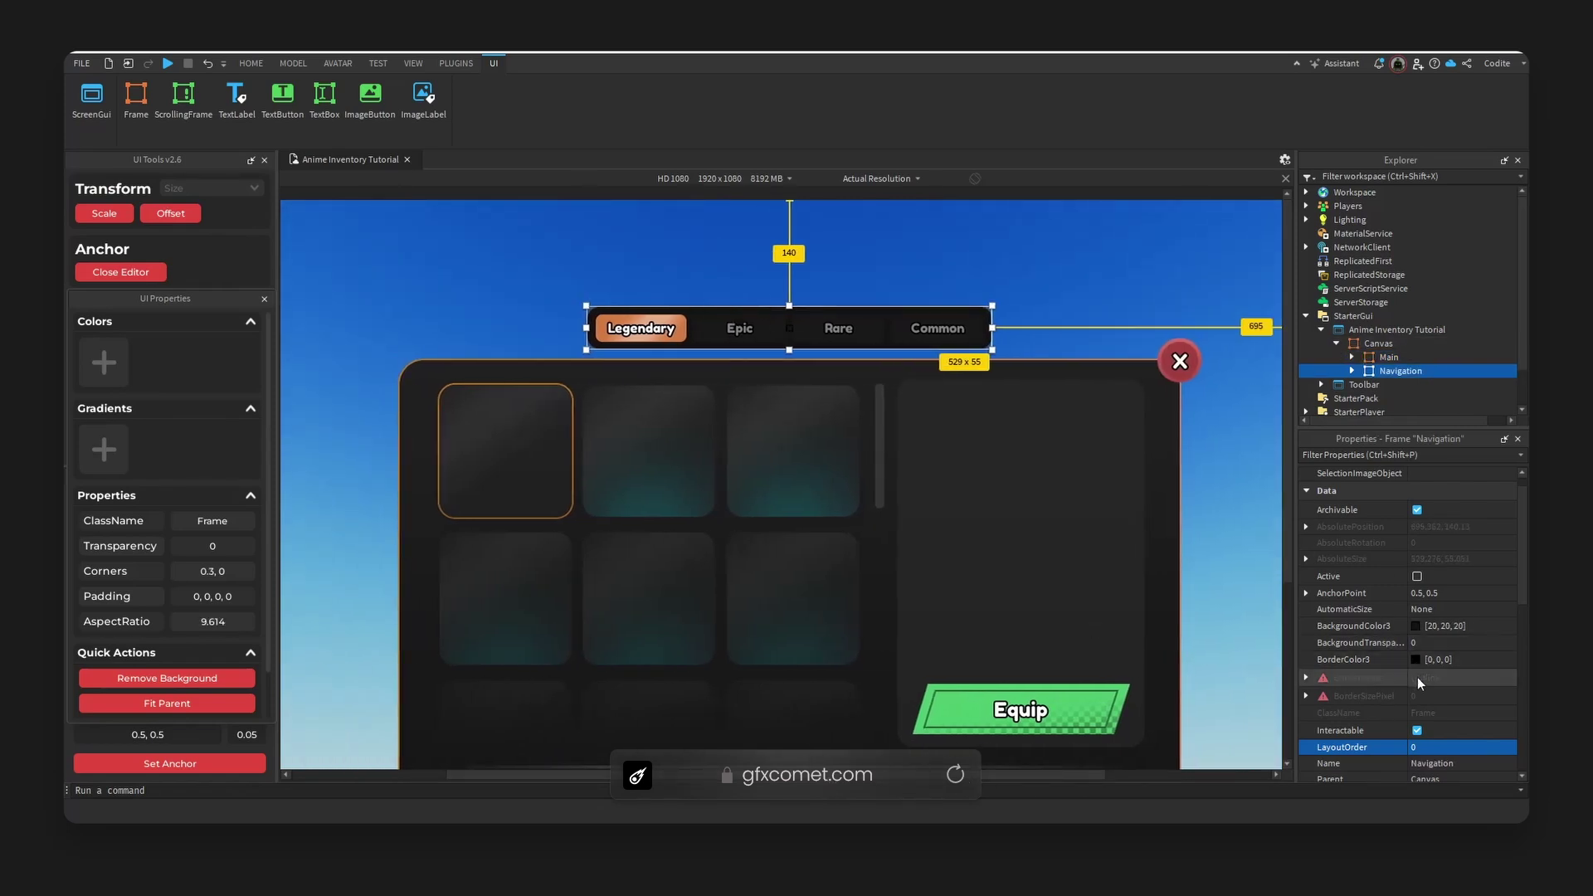
scroll(1419, 682, down, 5)
click(1308, 587)
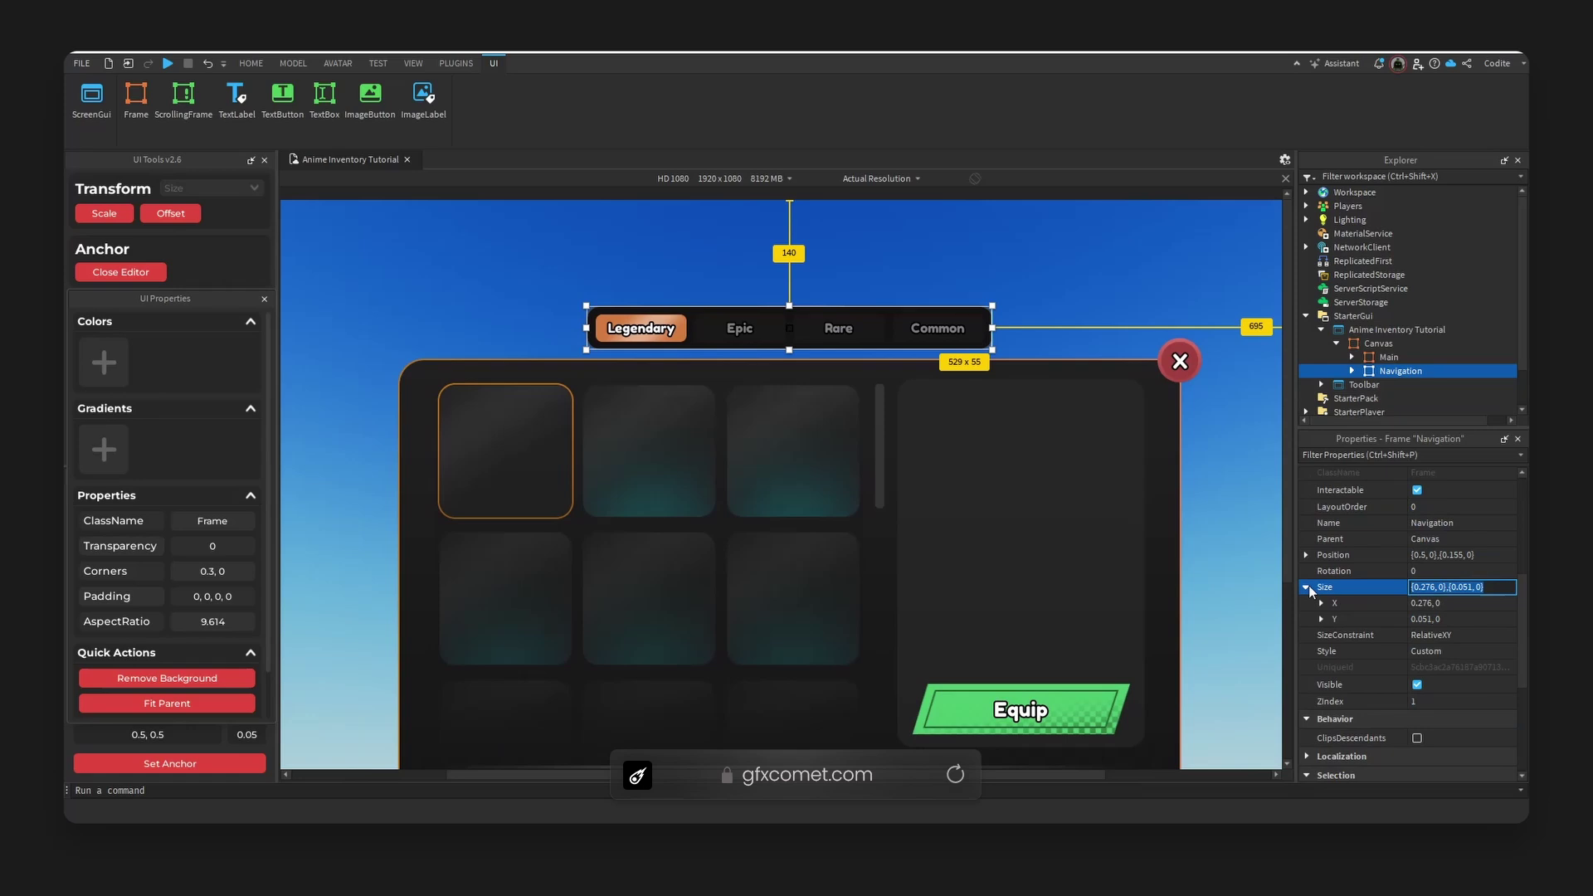
click(1321, 603)
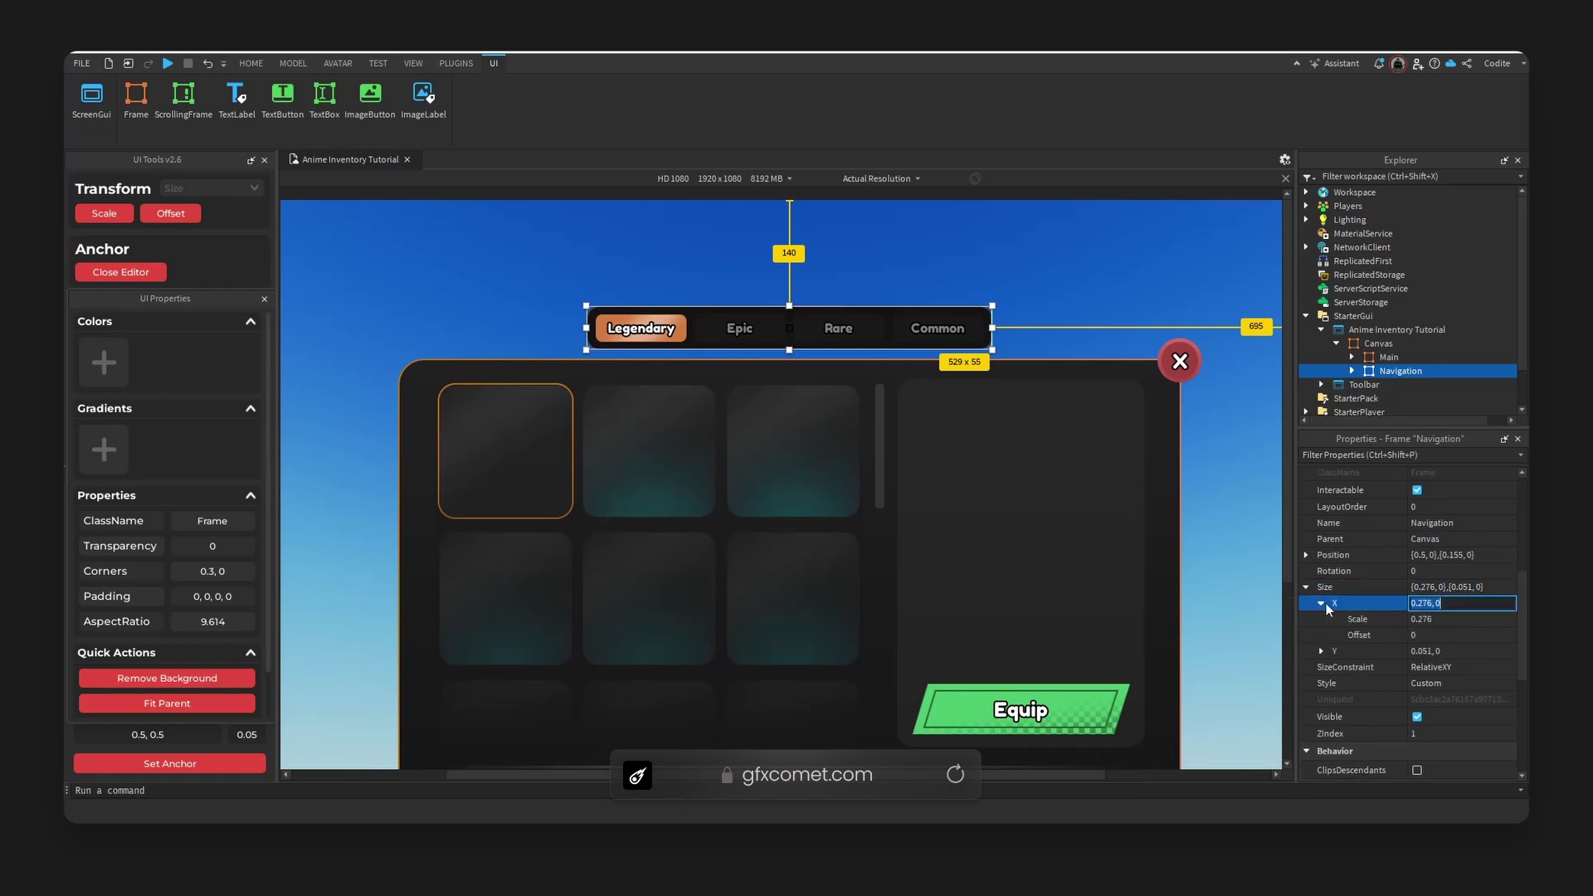
click(1321, 651)
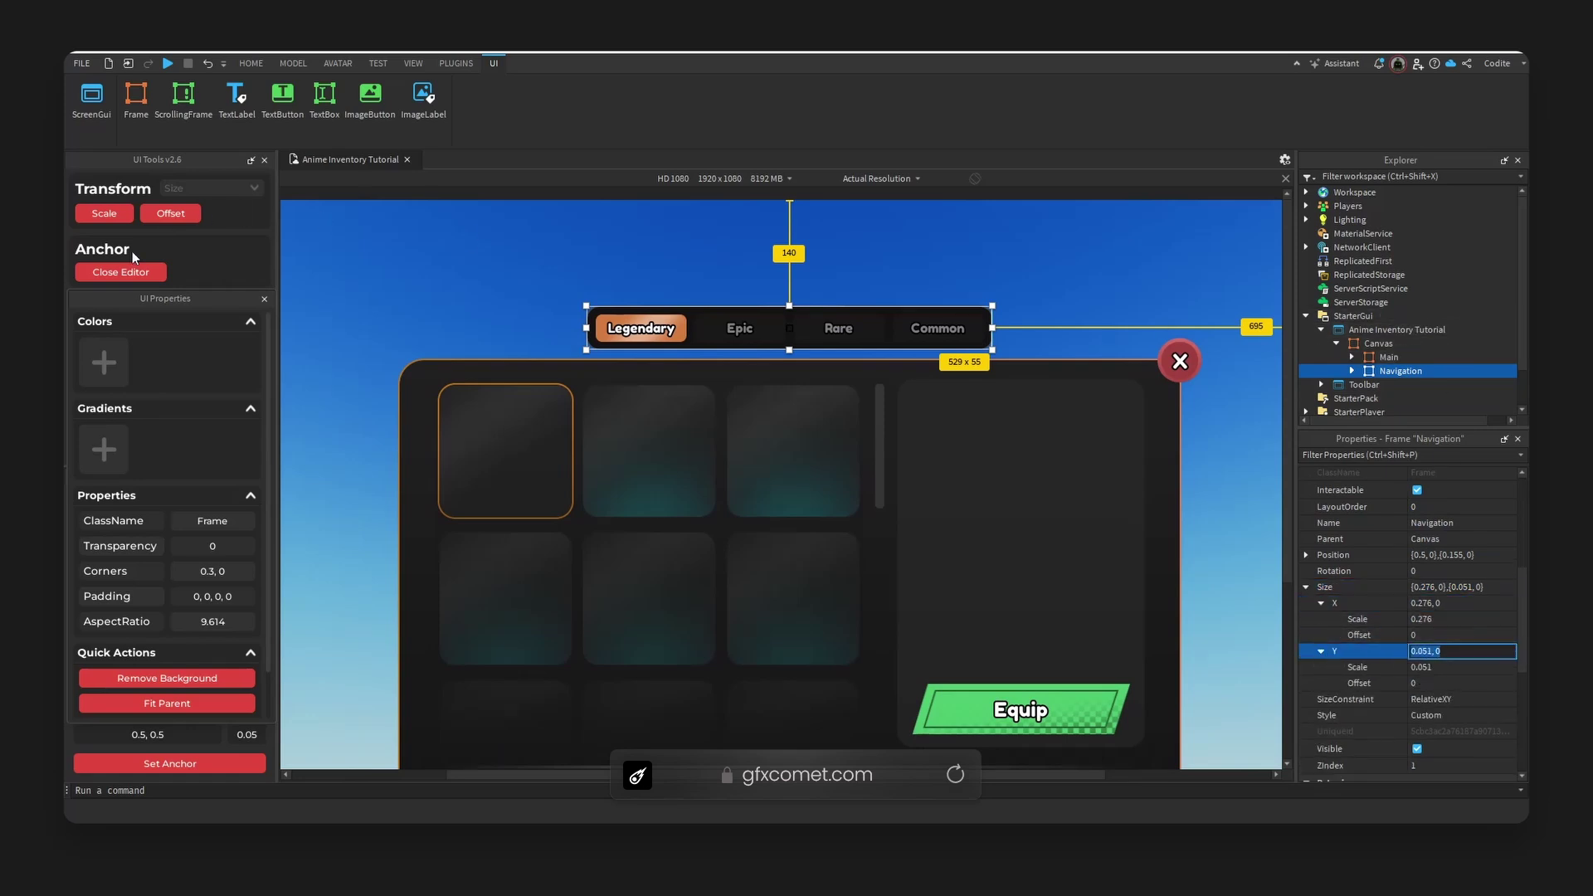
Convert Navigation's size to pixel offsets and set the Y offset to 100
click(184, 214)
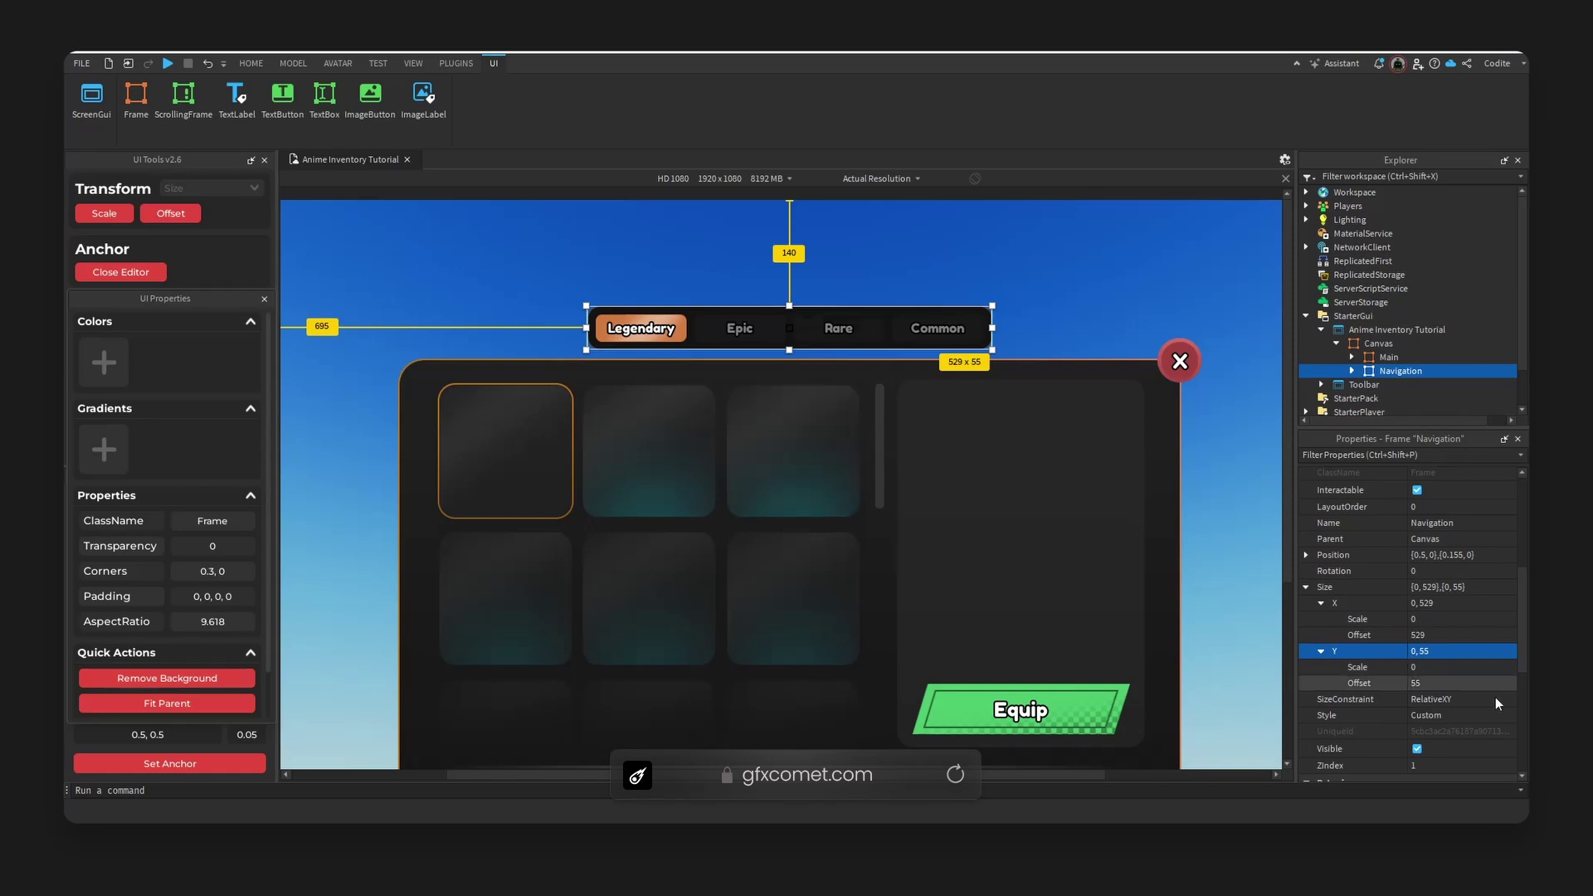
click(1481, 682)
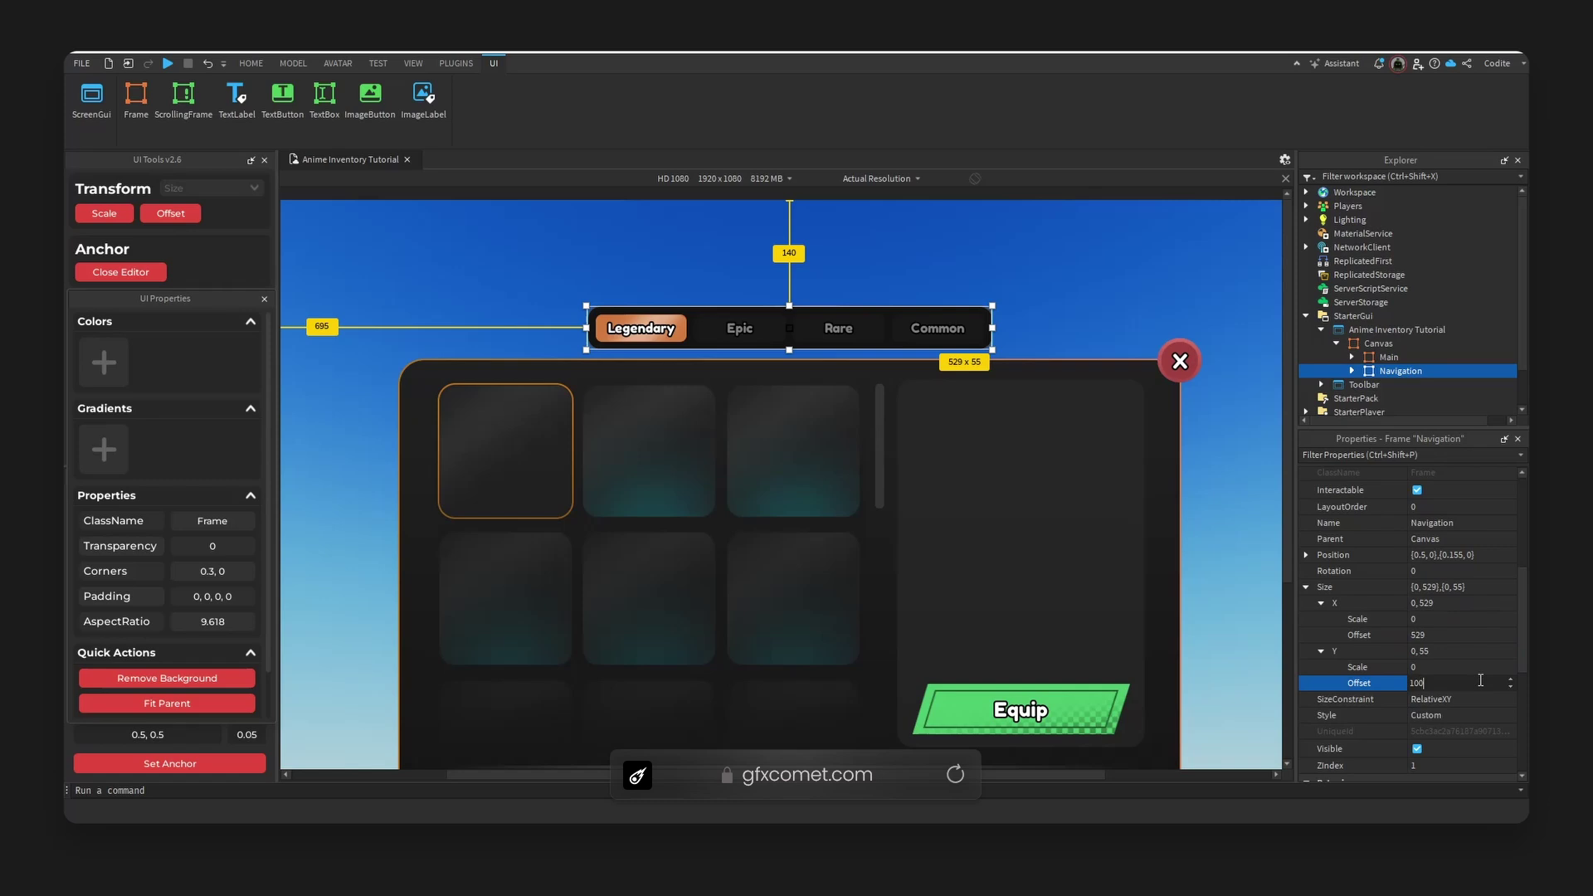
text(100)
key(Return)
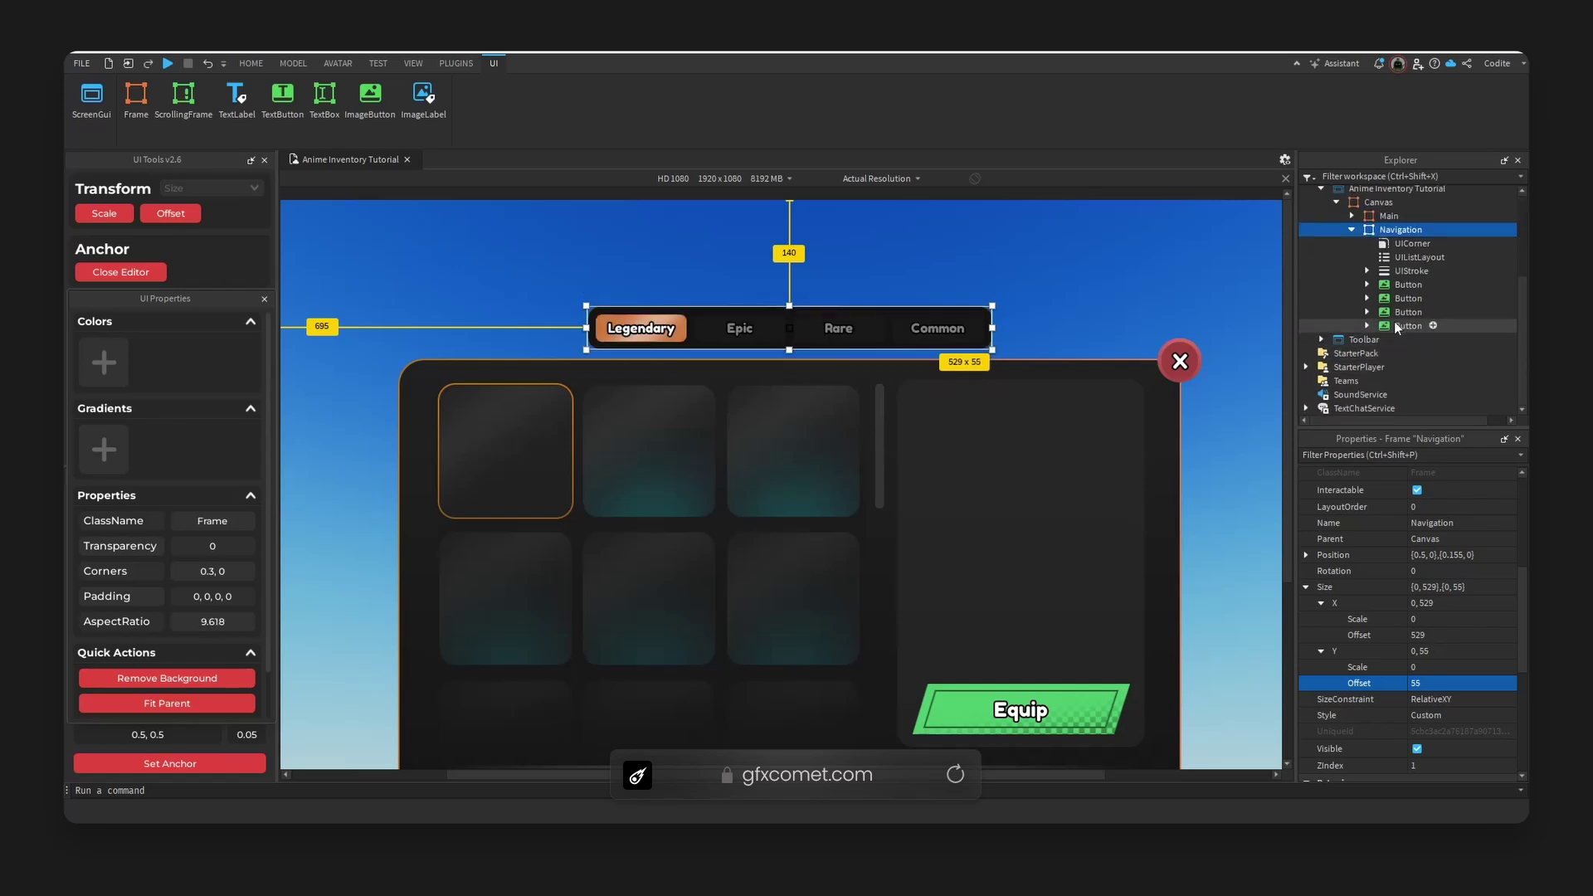
Select the four tab buttons, then drag Navigation's top and right handles to stretch it taller and wider
click(1408, 325)
shift+click(1408, 284)
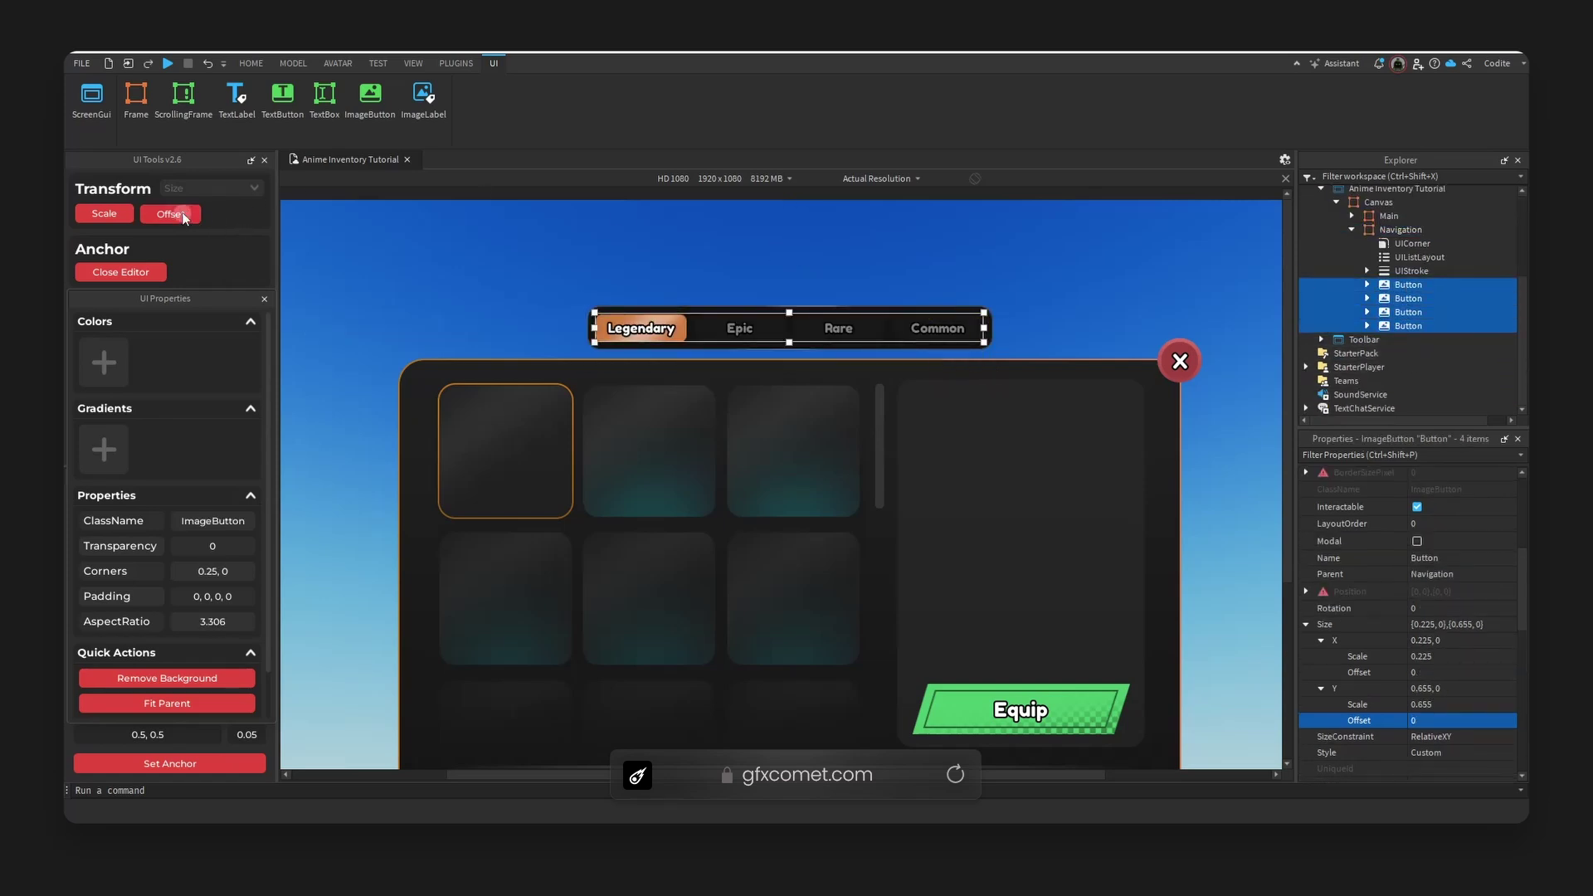
key(Escape)
click(1401, 229)
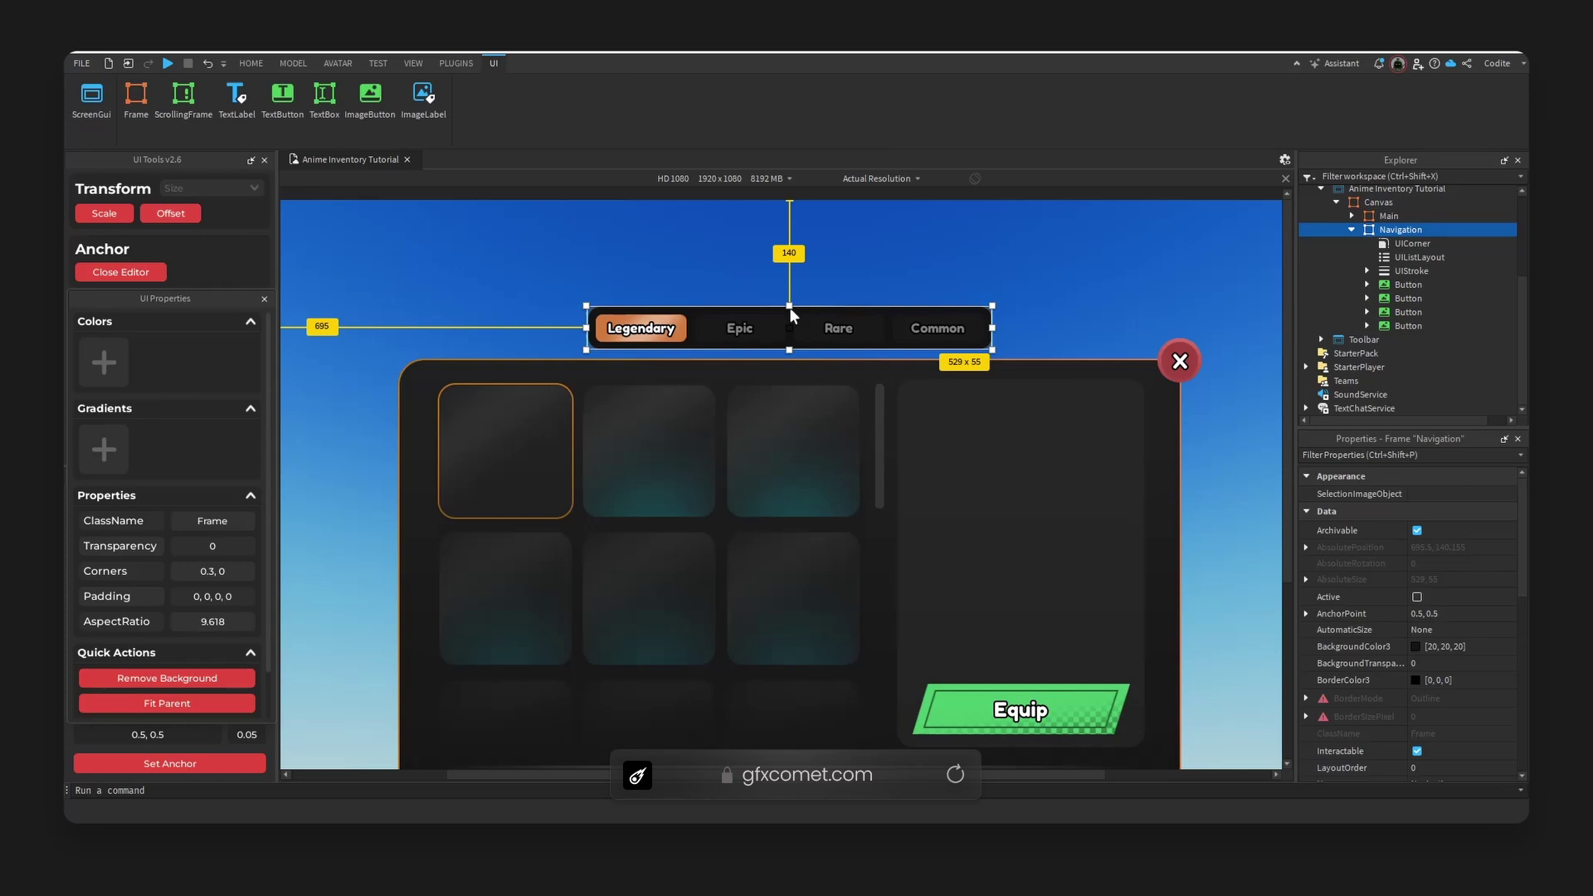
drag(816, 308, 835, 251)
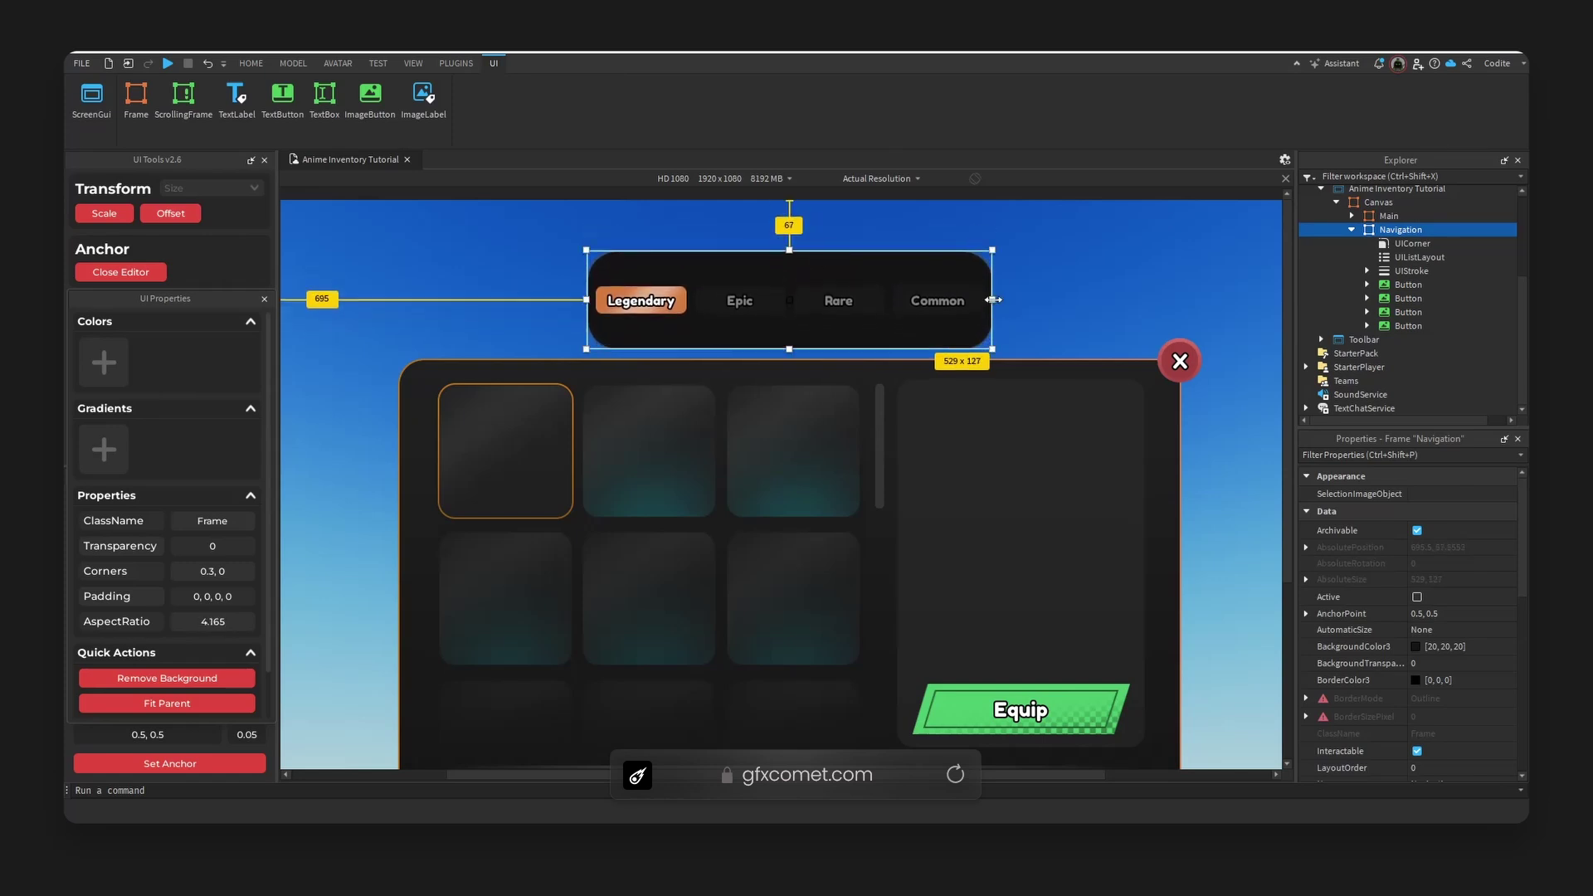
drag(992, 300, 1117, 311)
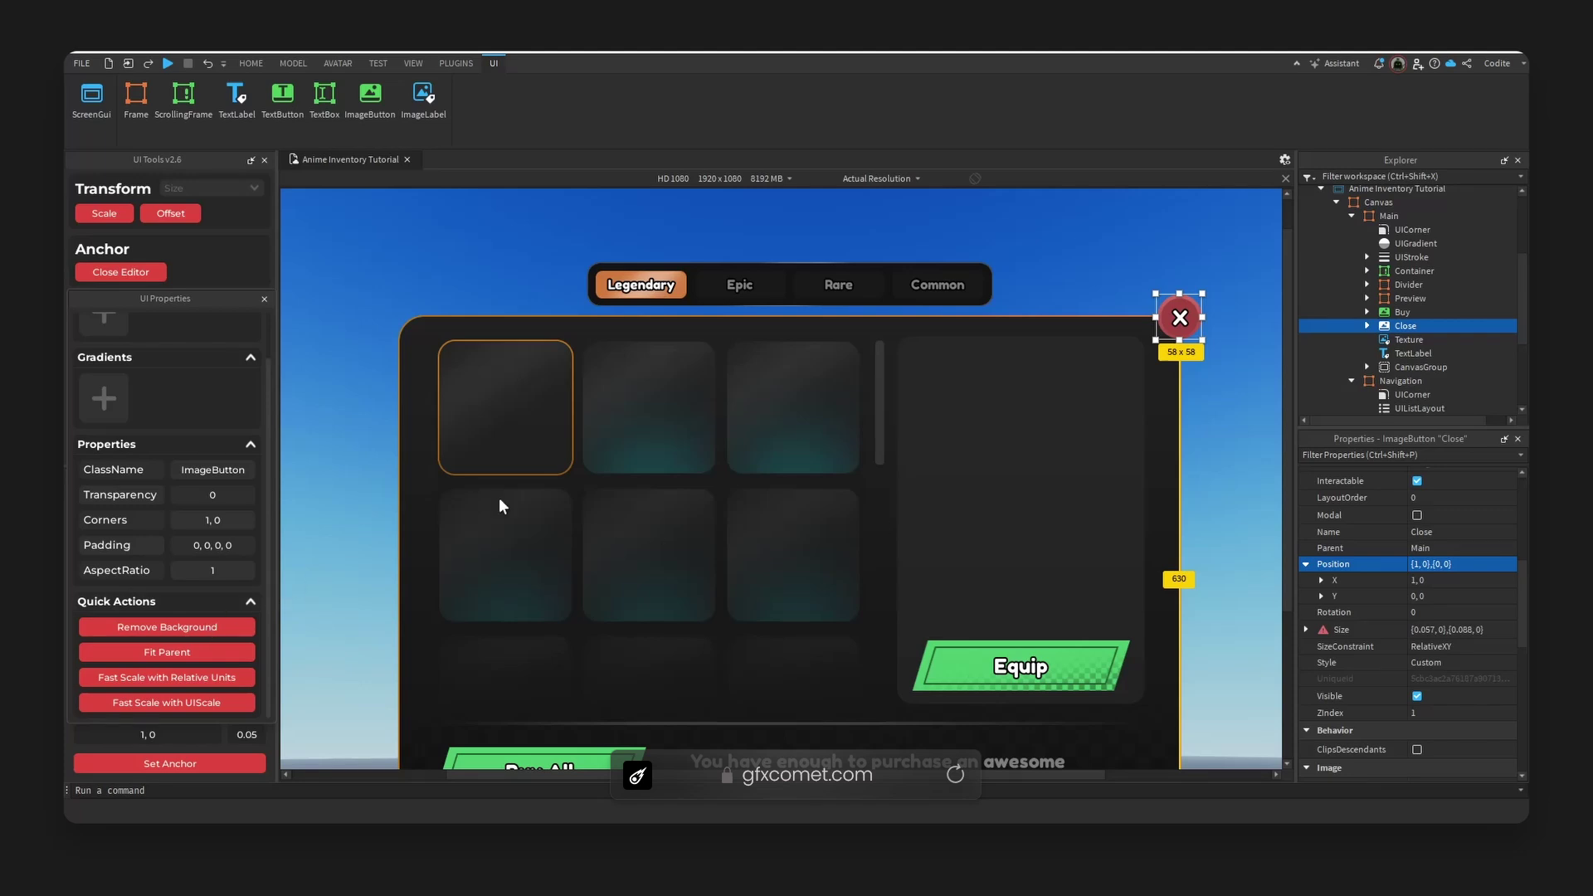
click(945, 407)
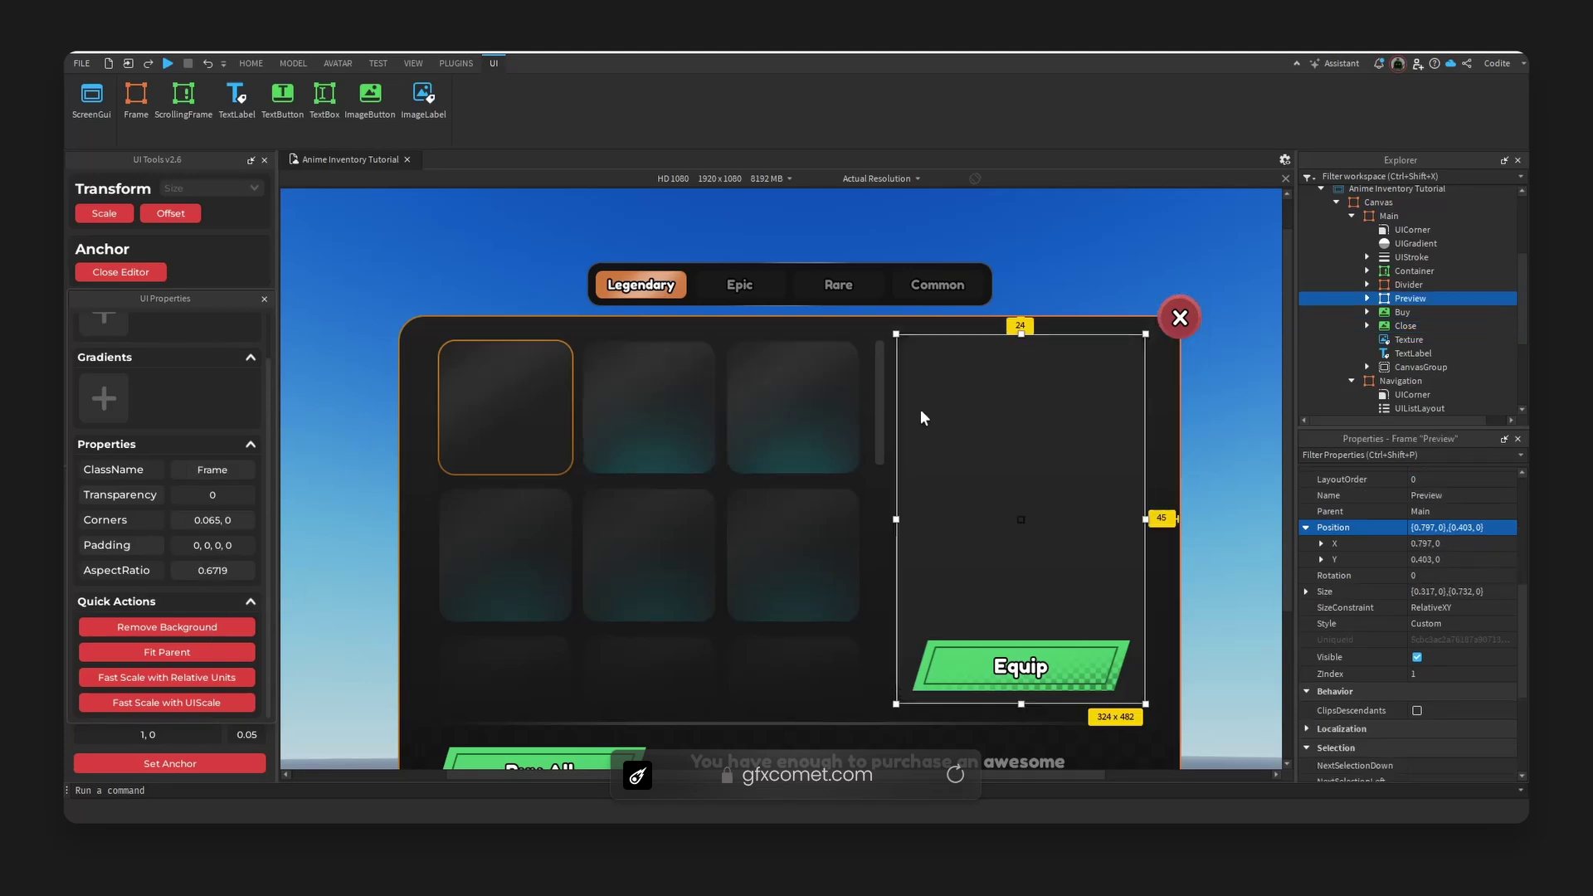
click(190, 628)
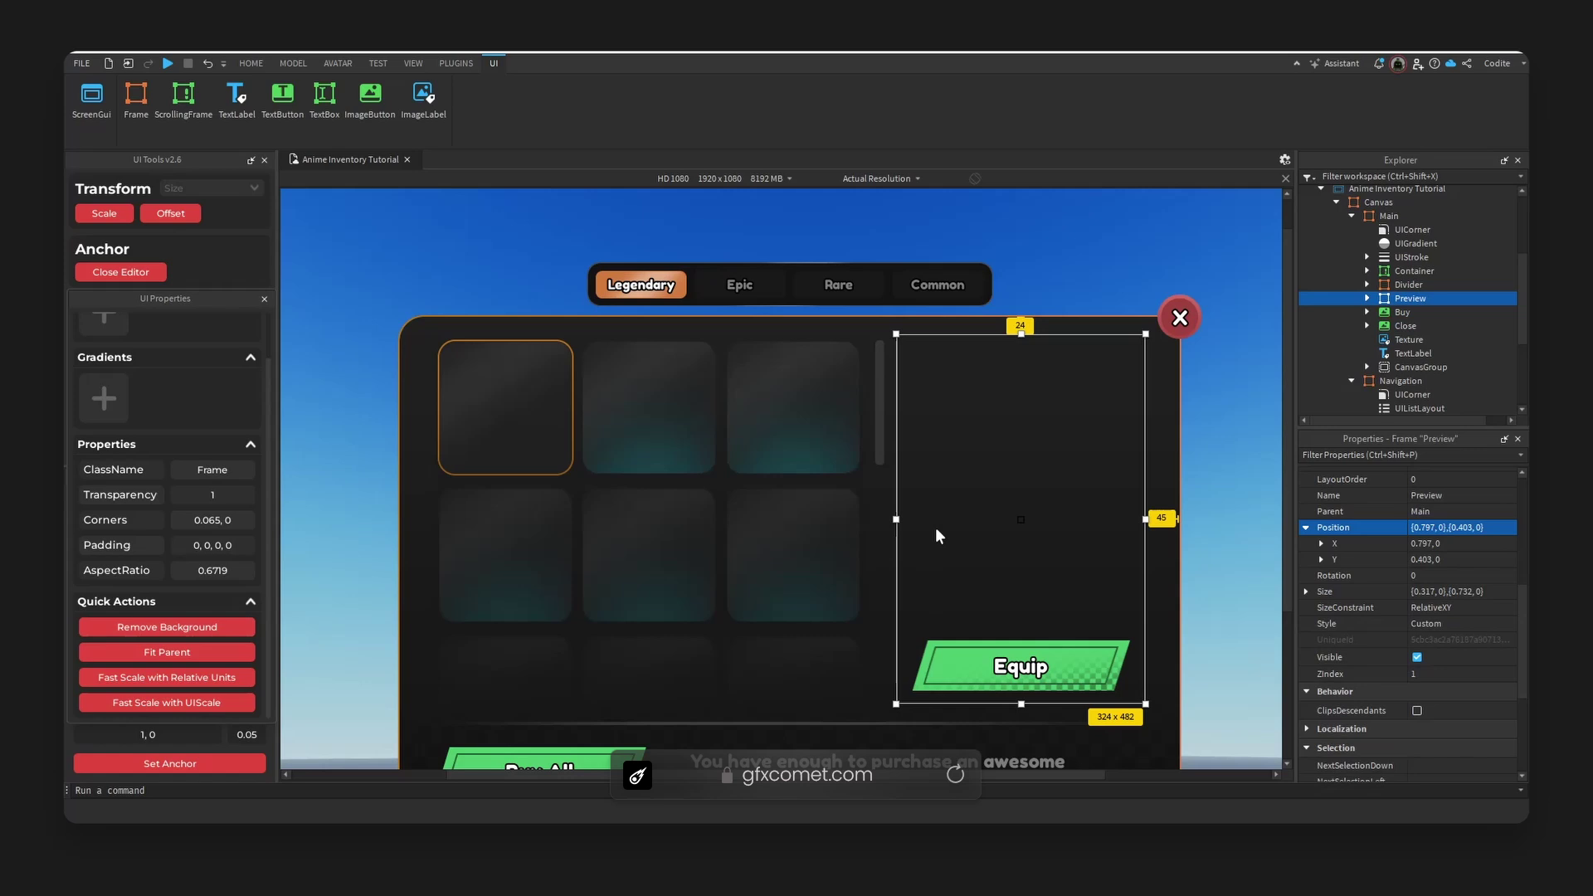
scroll(1393, 540, up, 5)
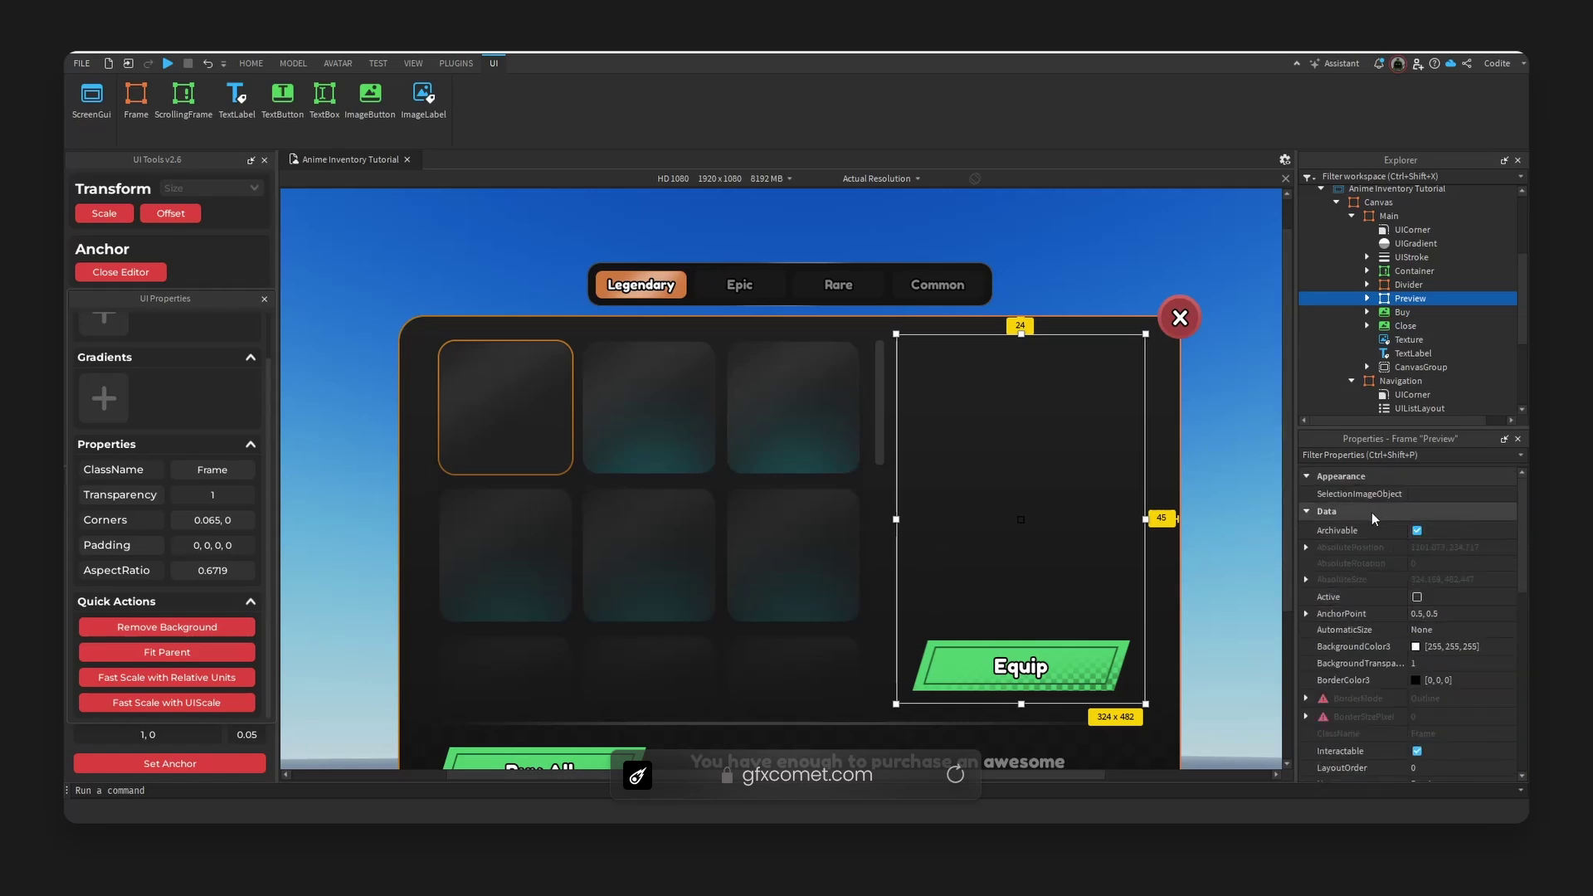
key(ctrl+z)
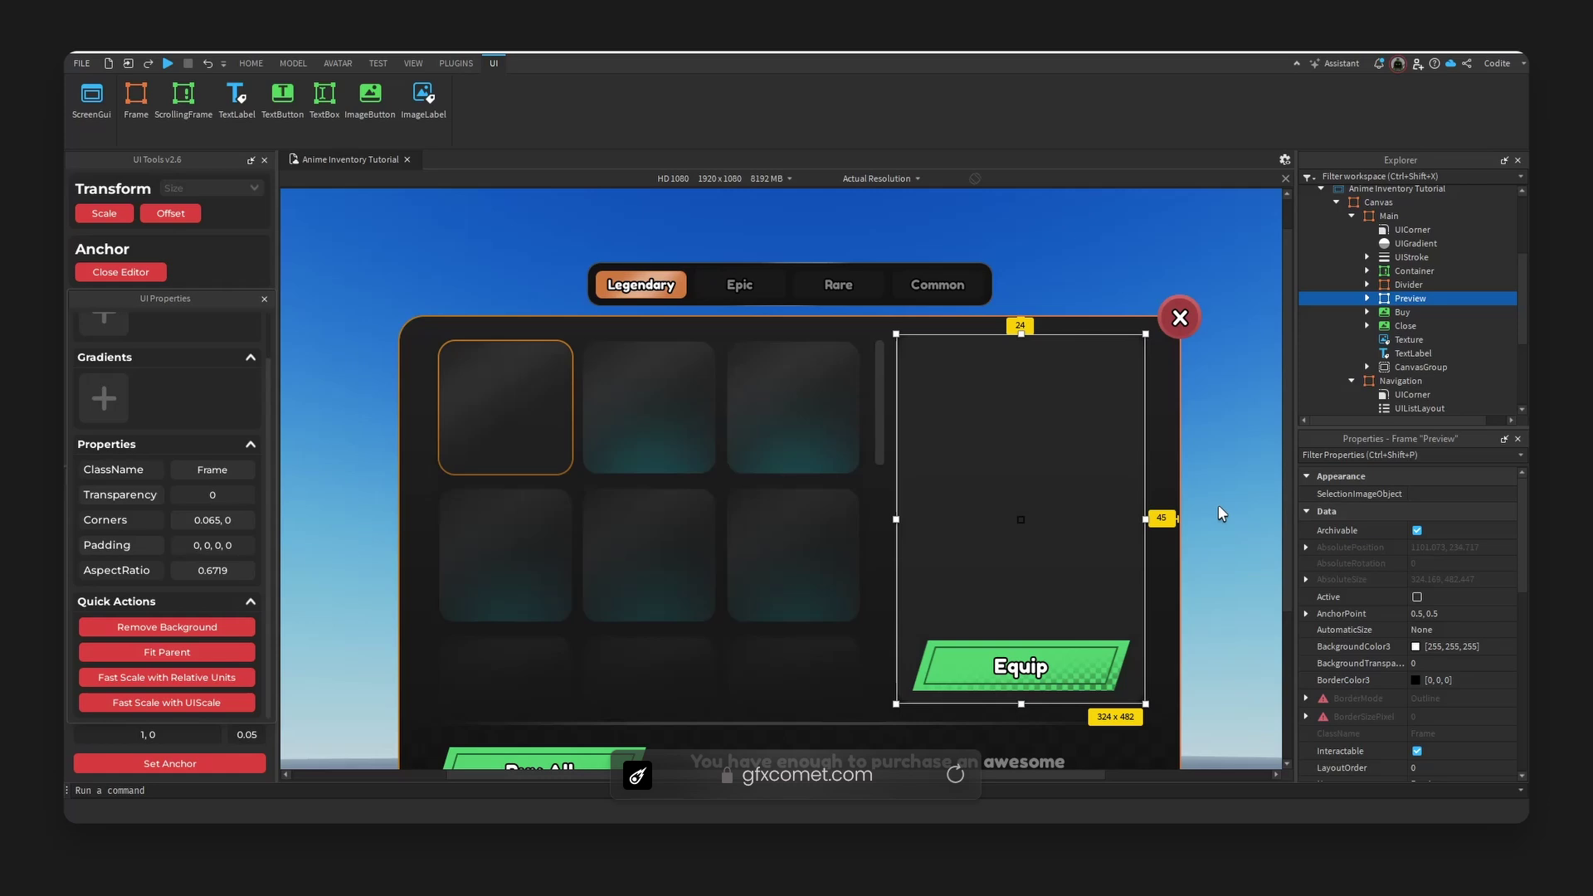
click(1466, 664)
text(1)
key(Return)
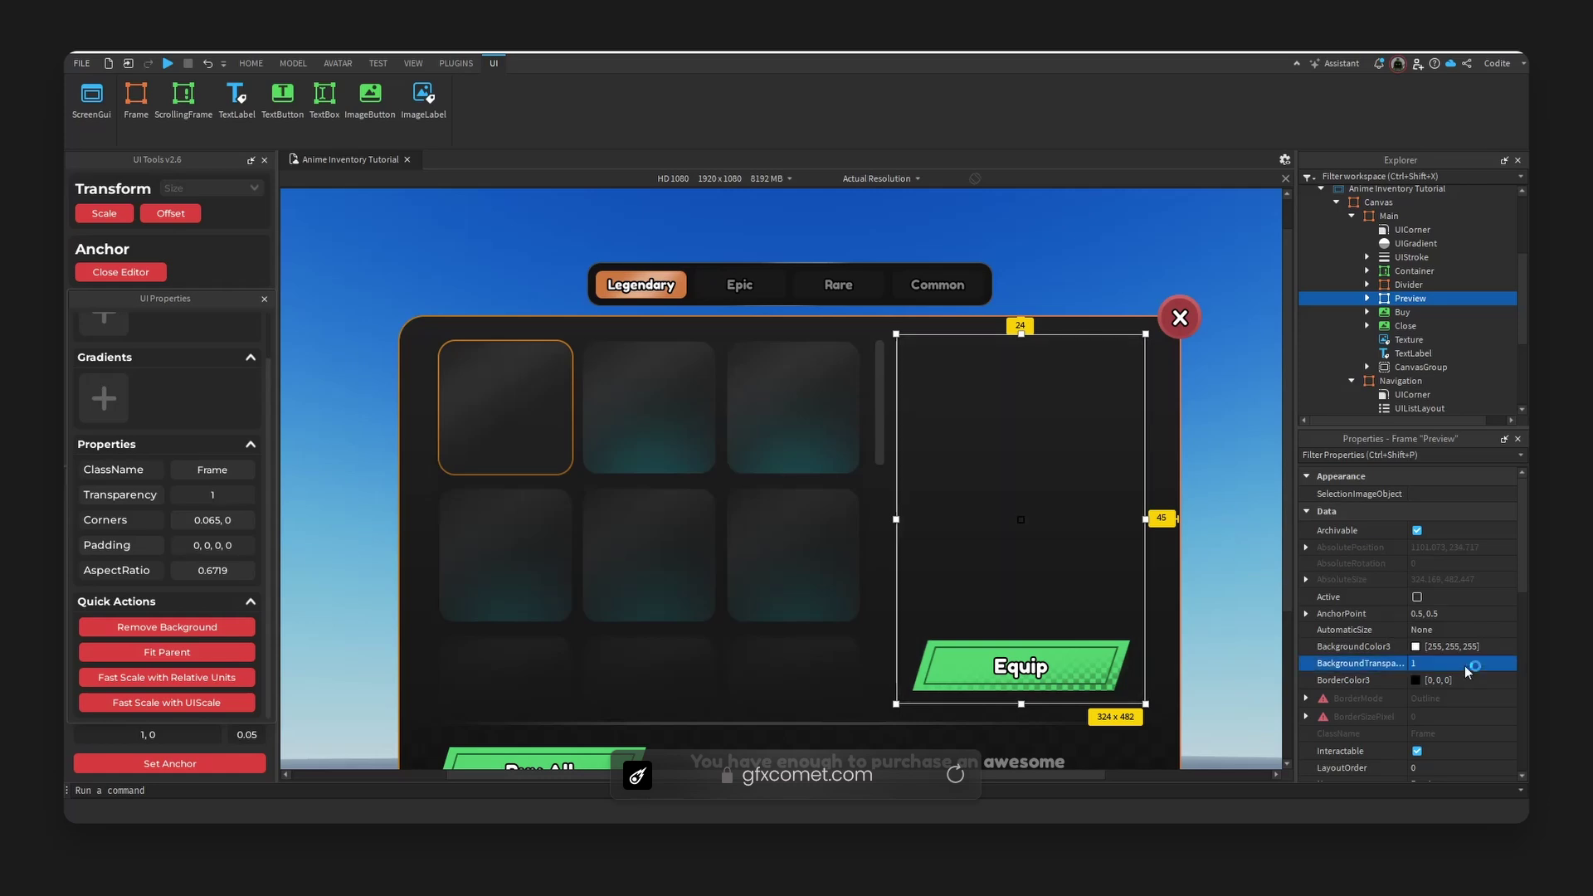
click(1466, 665)
text(0)
key(Return)
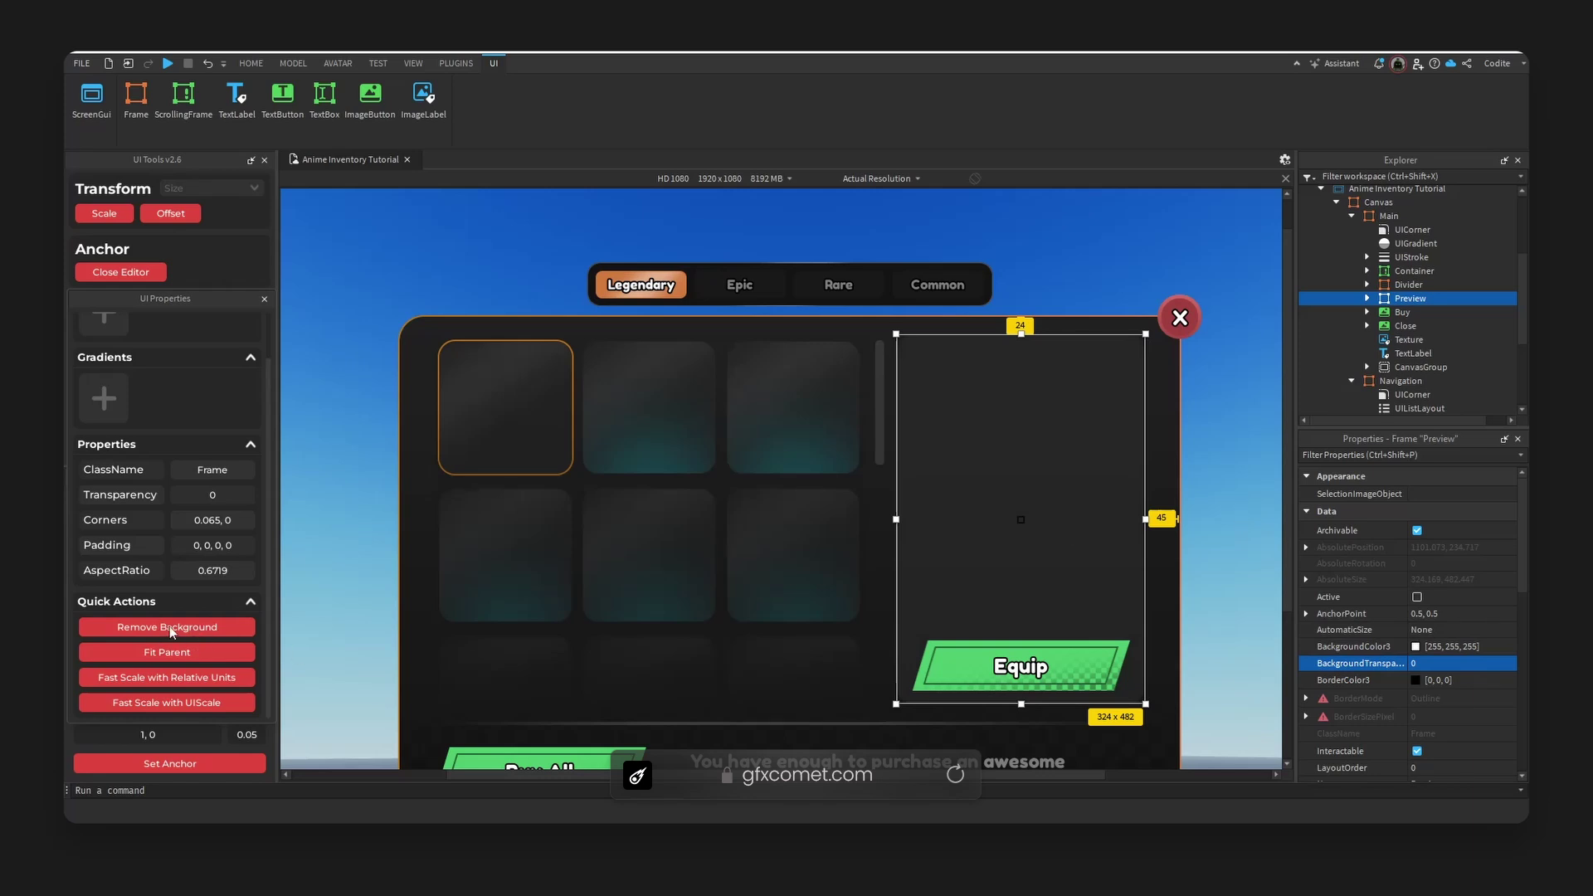
Make the Preview frame fill its parent and switch the viewport to Fit to Window
click(166, 655)
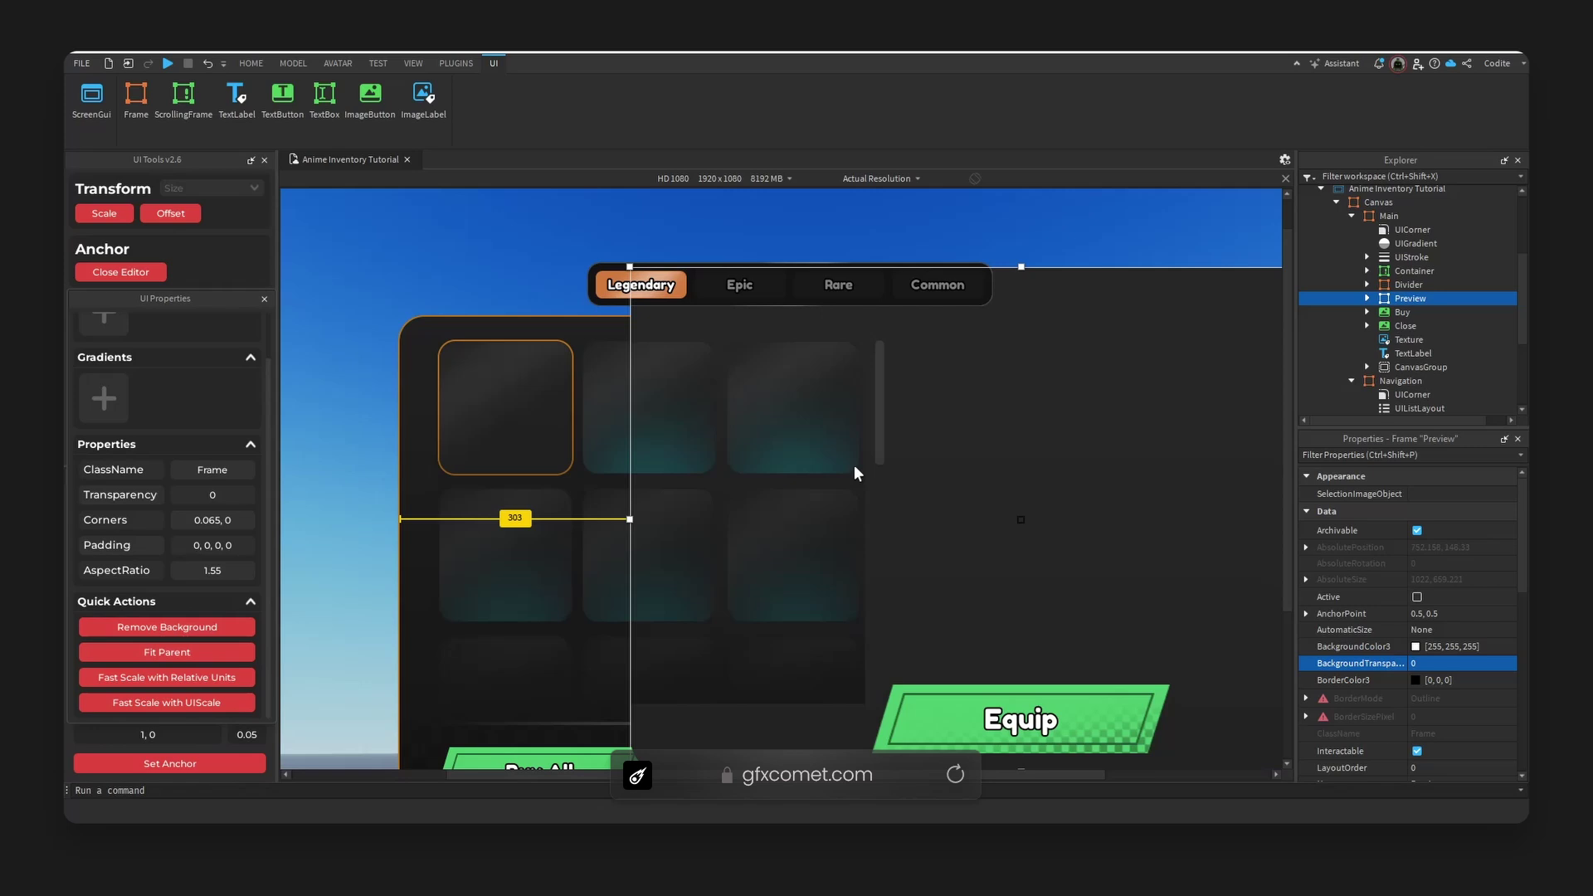
click(857, 181)
click(850, 228)
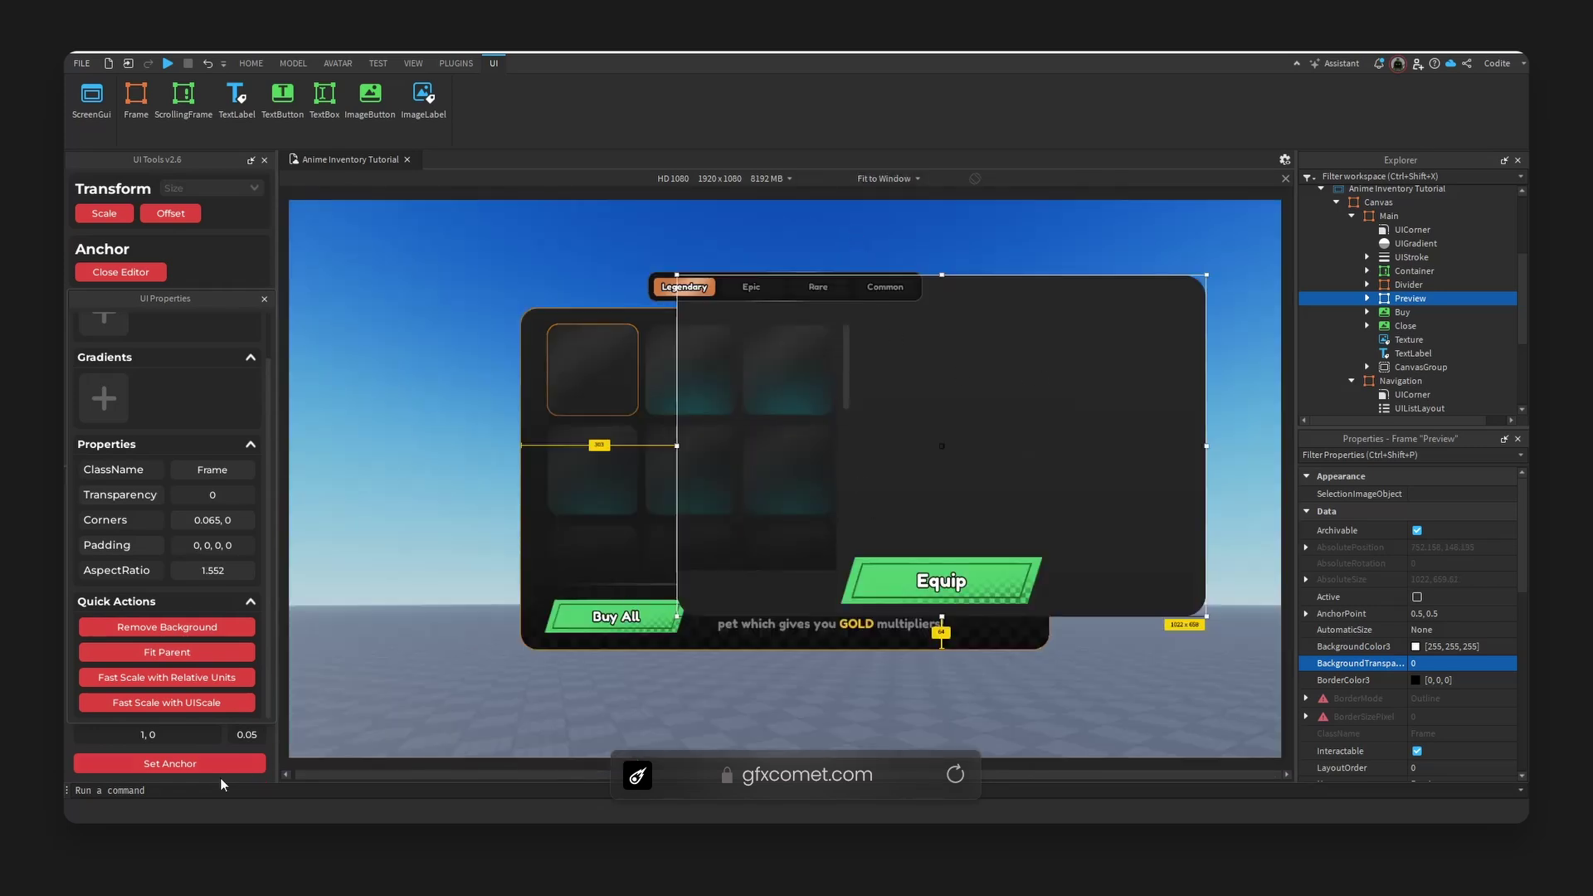
Anchor the Preview frame at 0.5, 0.5, then undo the Preview frame changes
key(Delete)
text(0.5, 0.5)
click(220, 760)
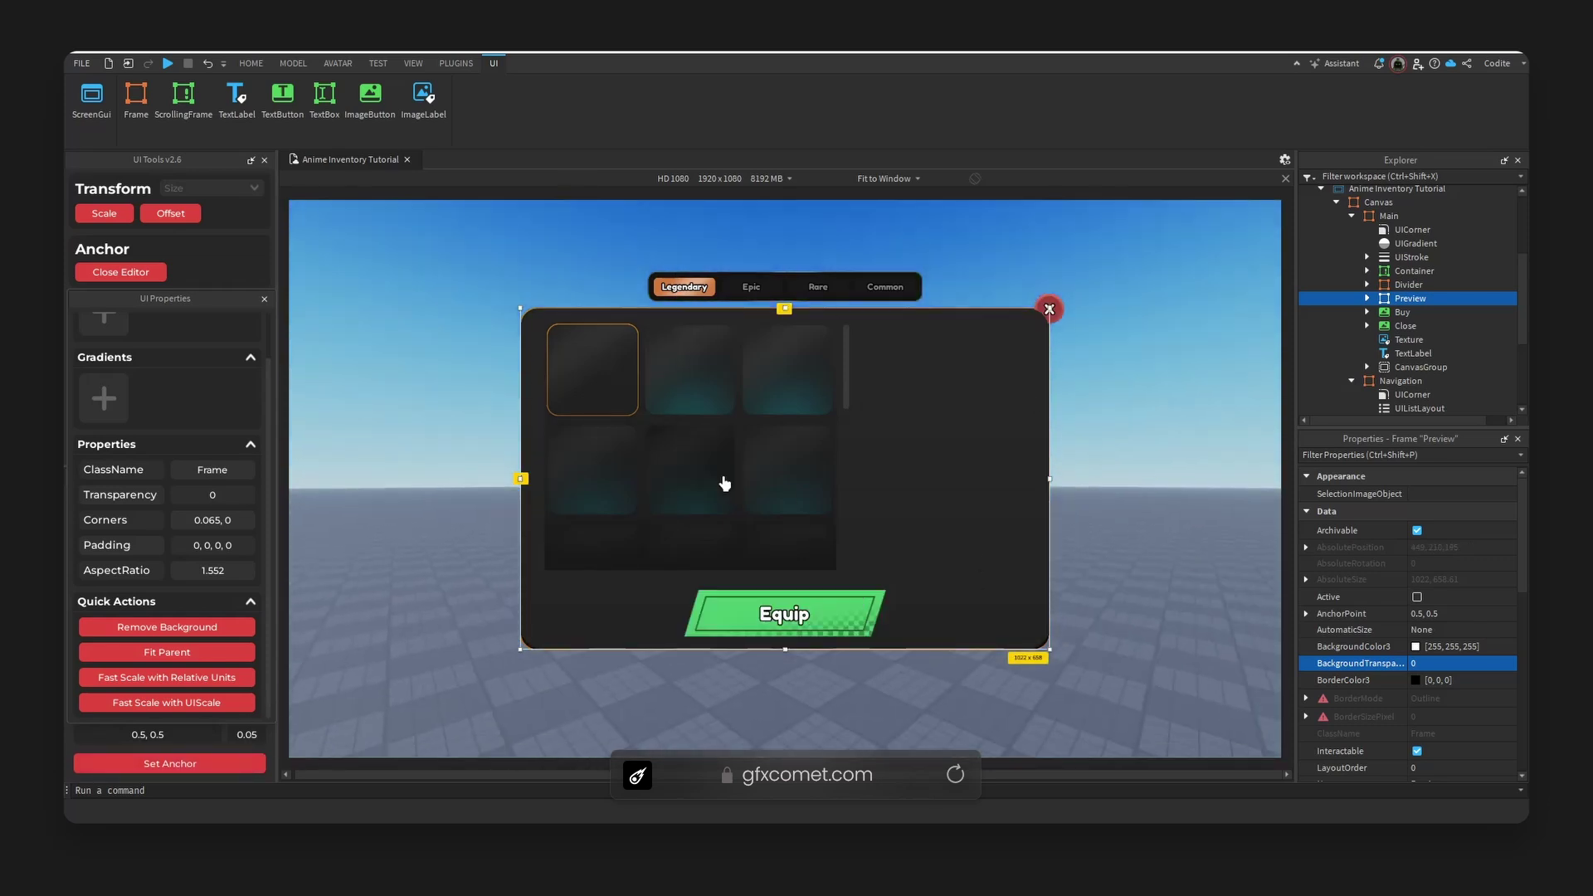
key(ctrl+z)
key(ctrl+z)
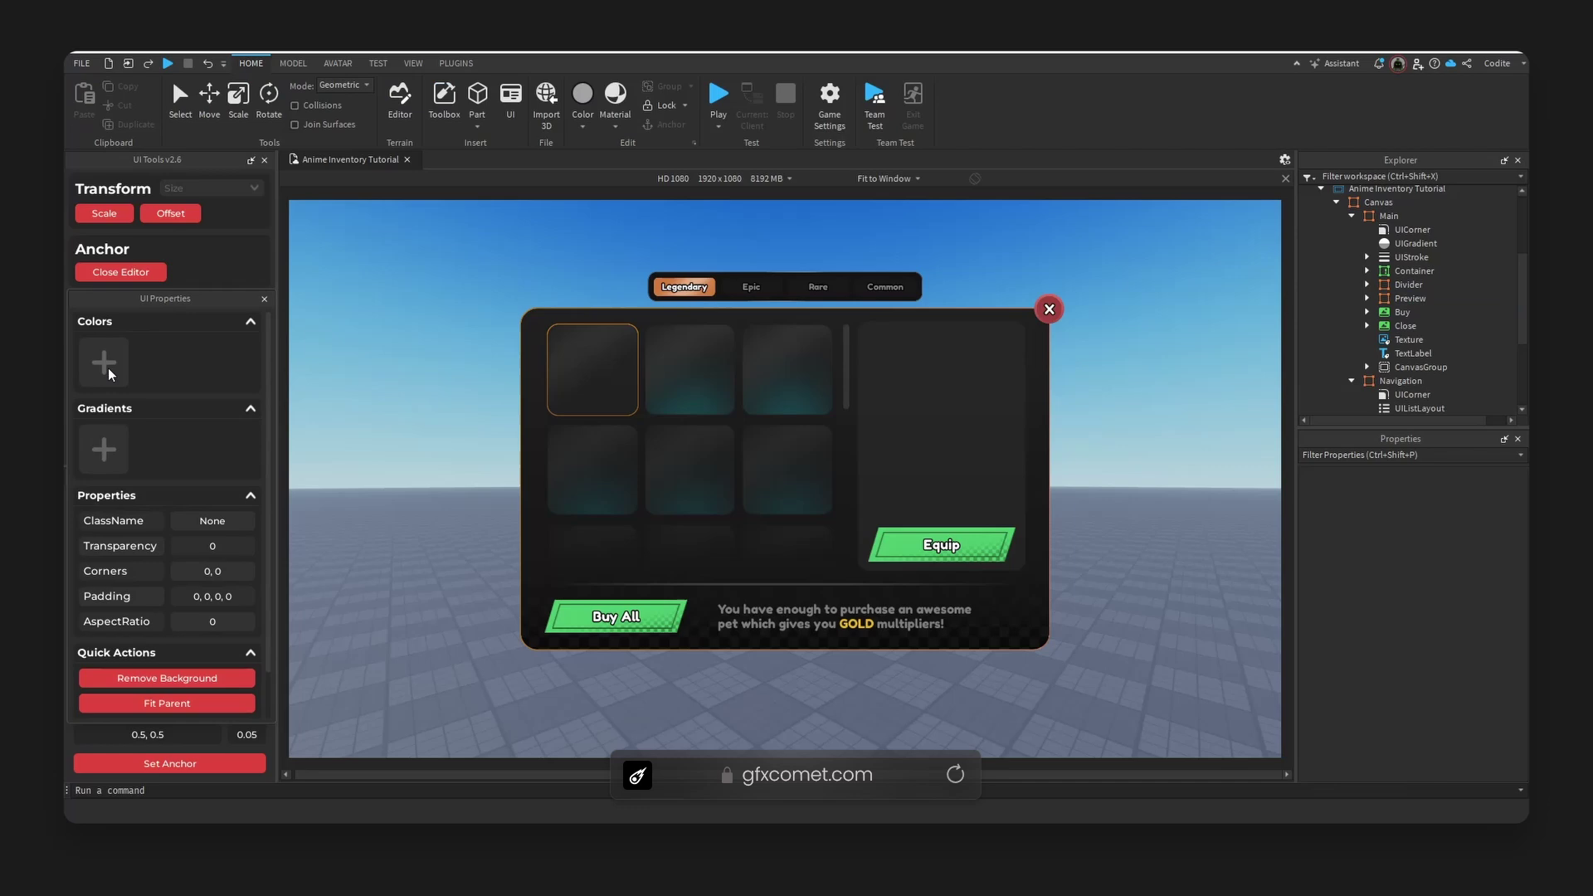
Create a new gradient fading from white to orange (219, 111, 58) and save it
click(101, 462)
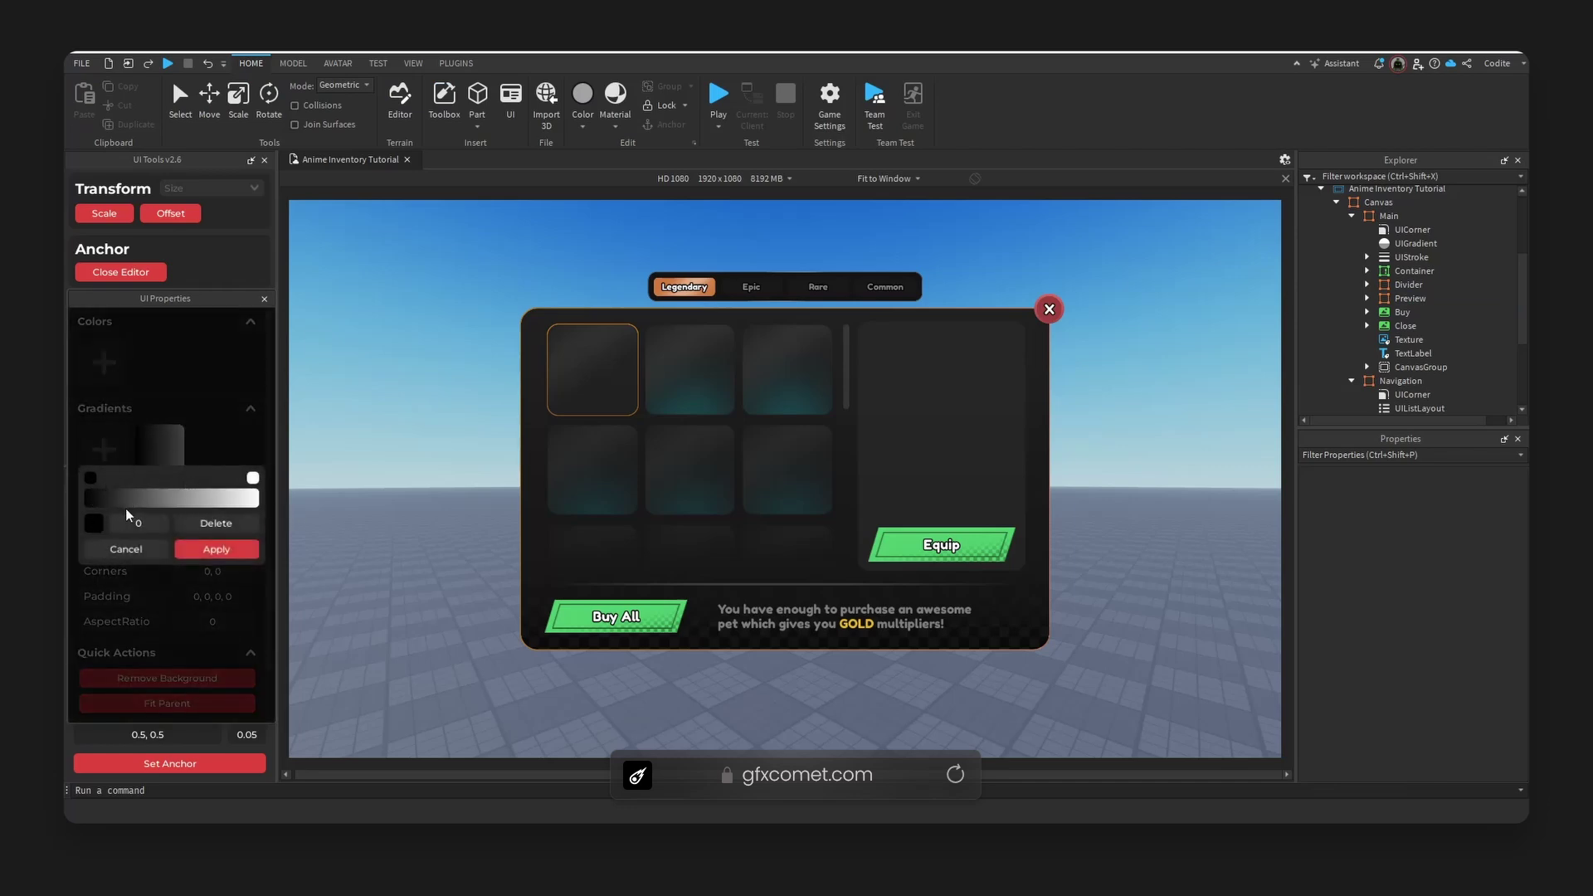
click(90, 524)
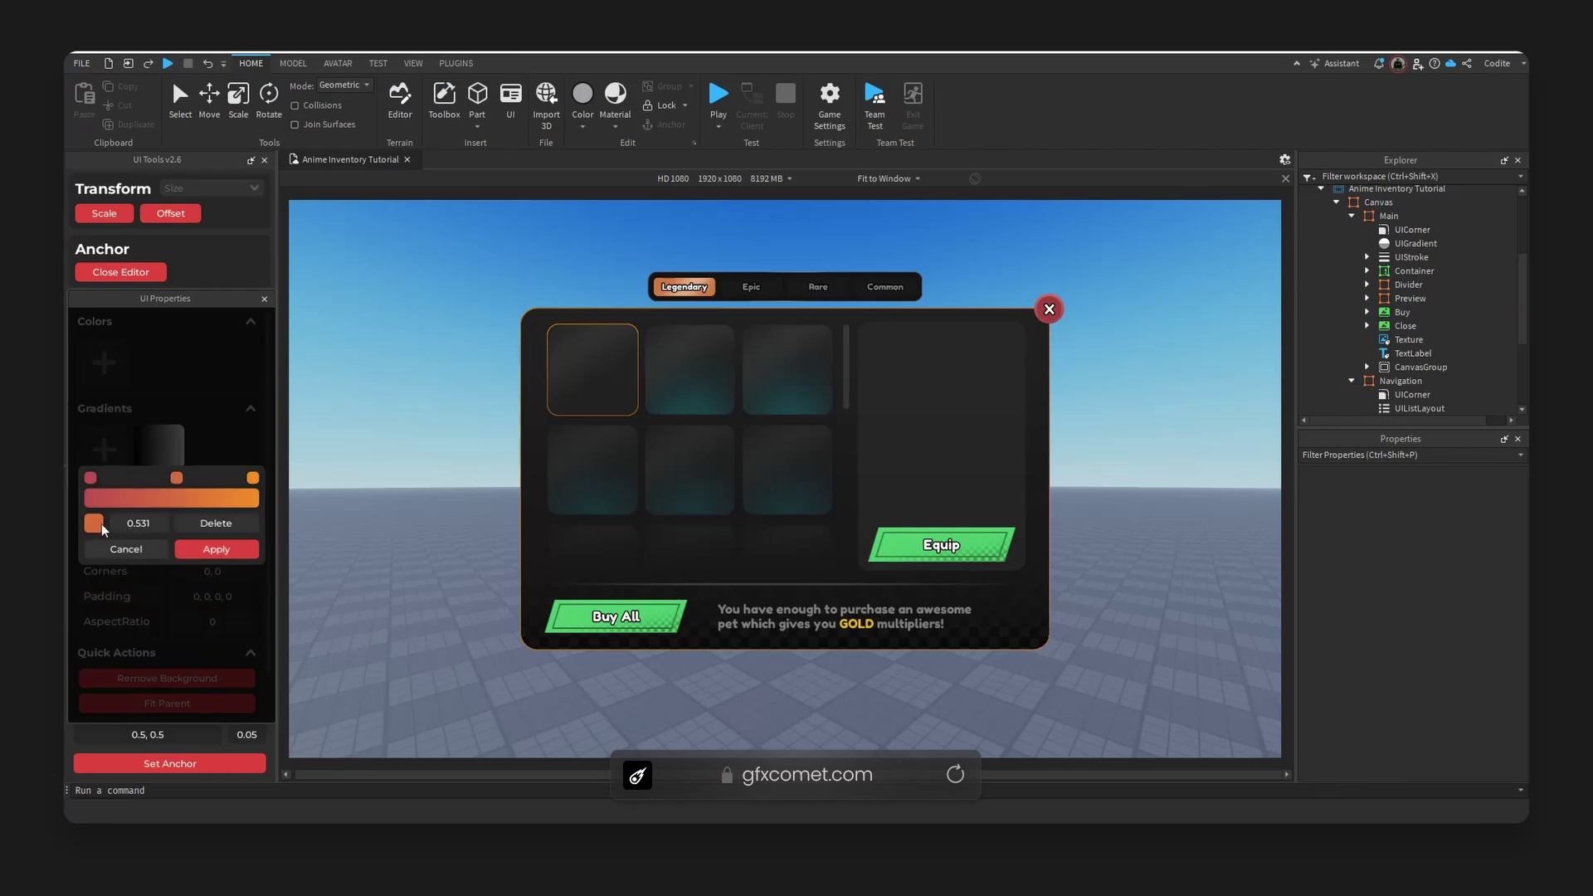
click(99, 524)
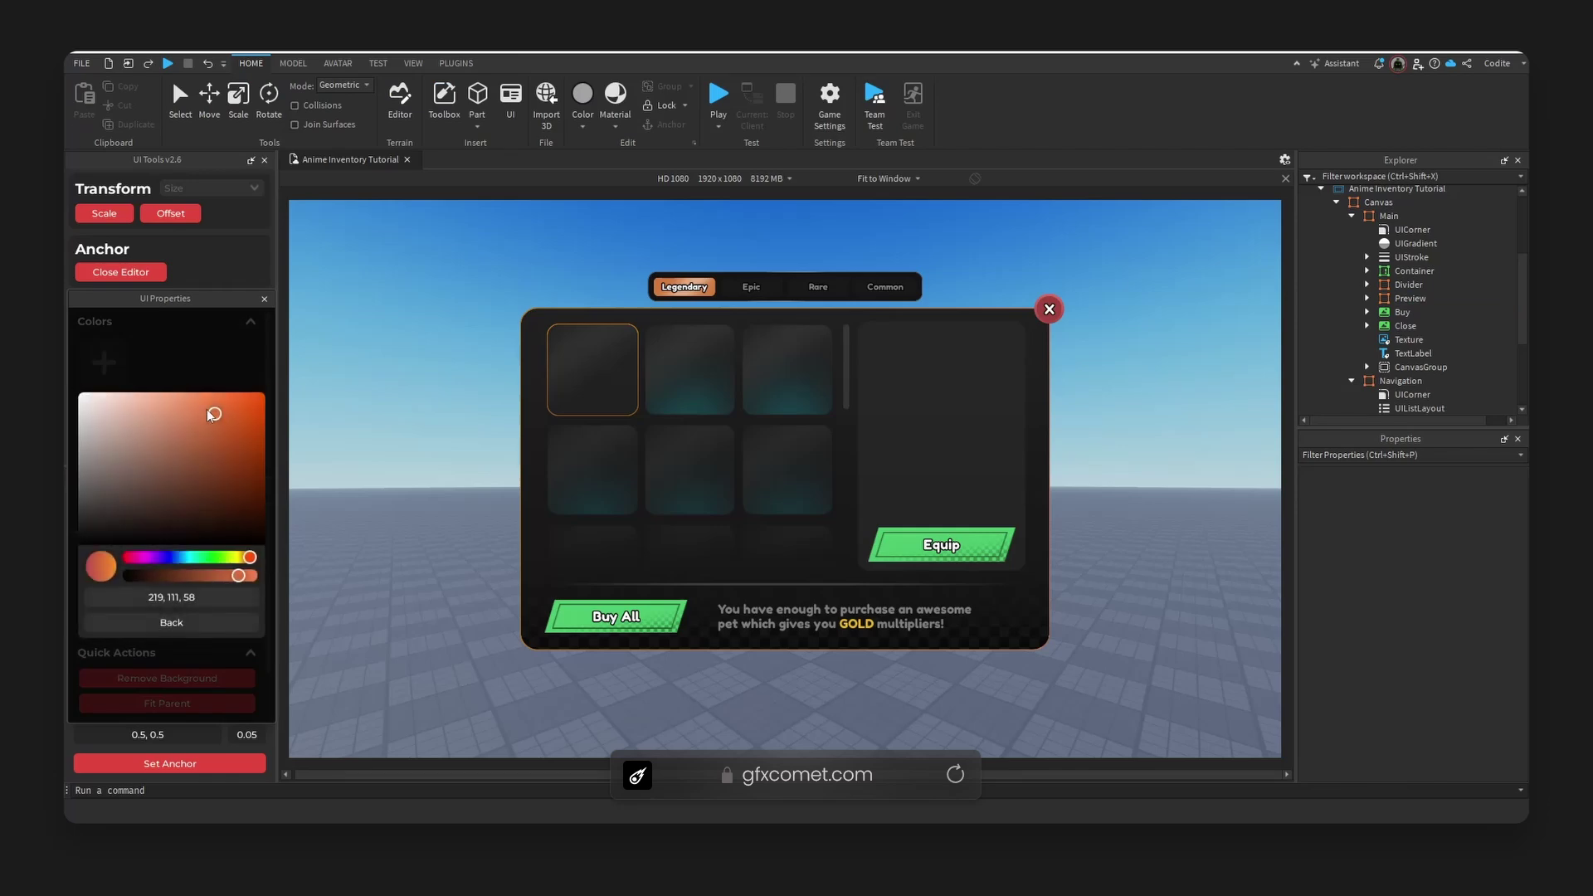
drag(206, 410, 156, 397)
click(171, 623)
click(214, 565)
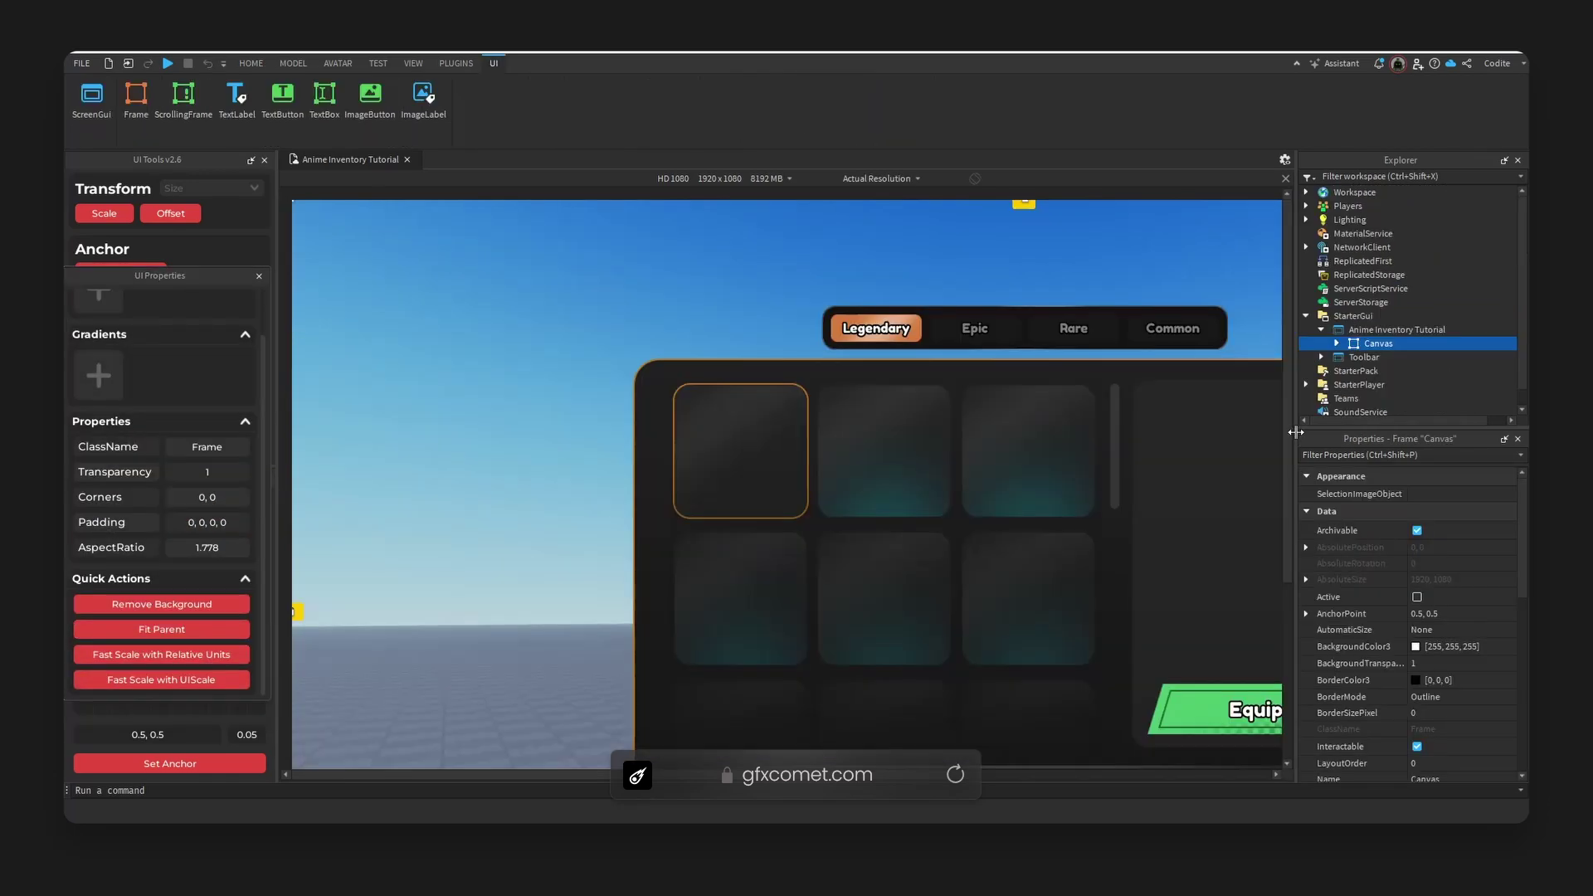
Select Canvas, expand Main, and select its UIAspectRatioConstraint (AspectRatio 1.55) to view its properties
scroll(1287, 432, down, 3)
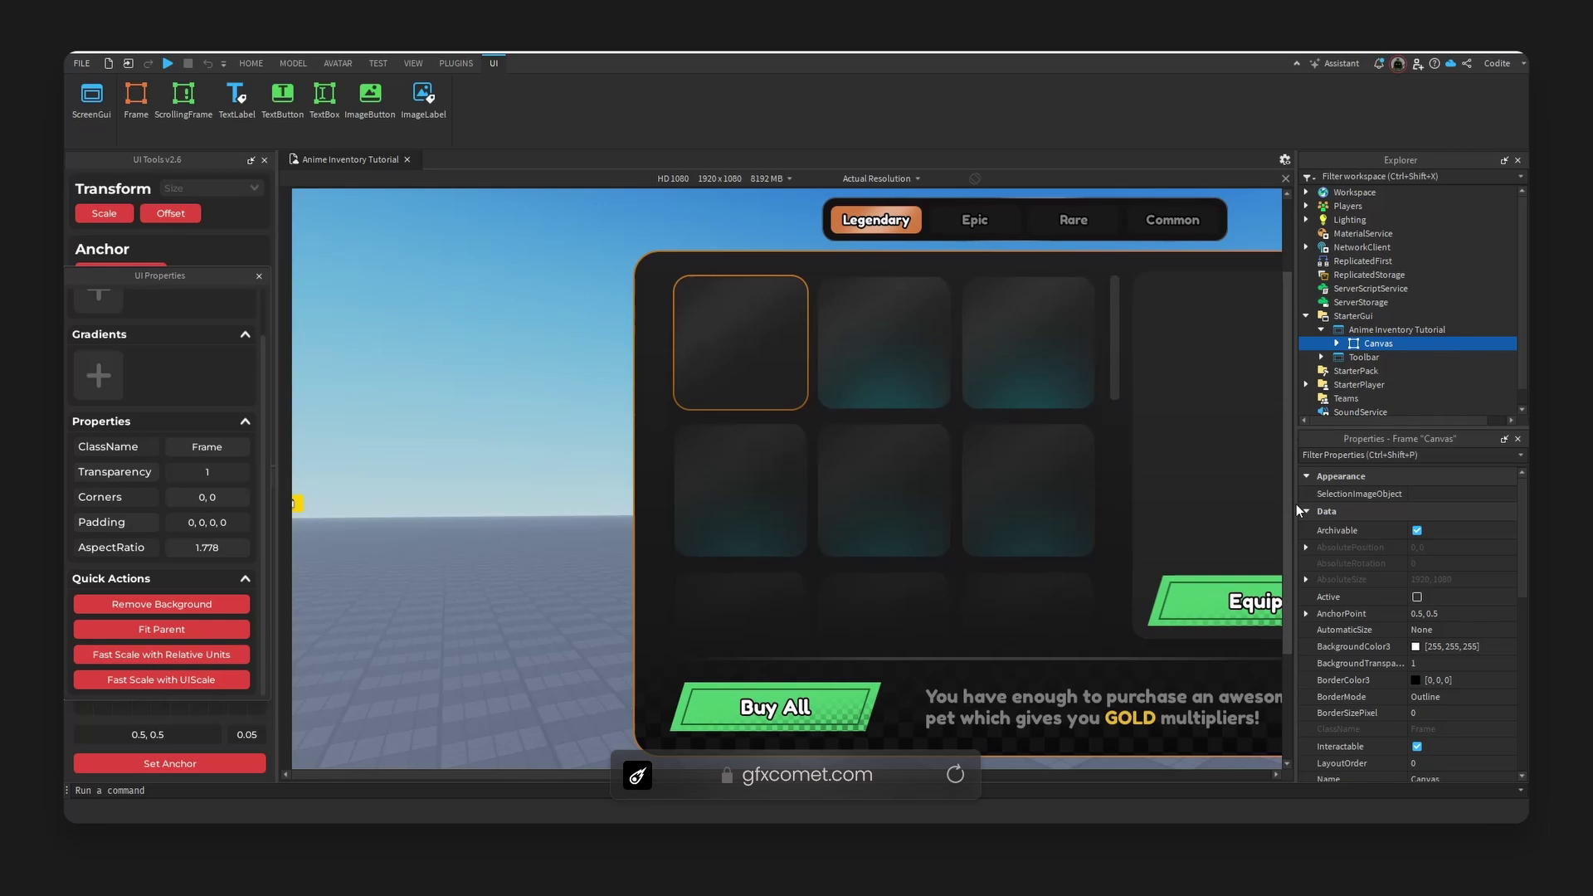
click(824, 777)
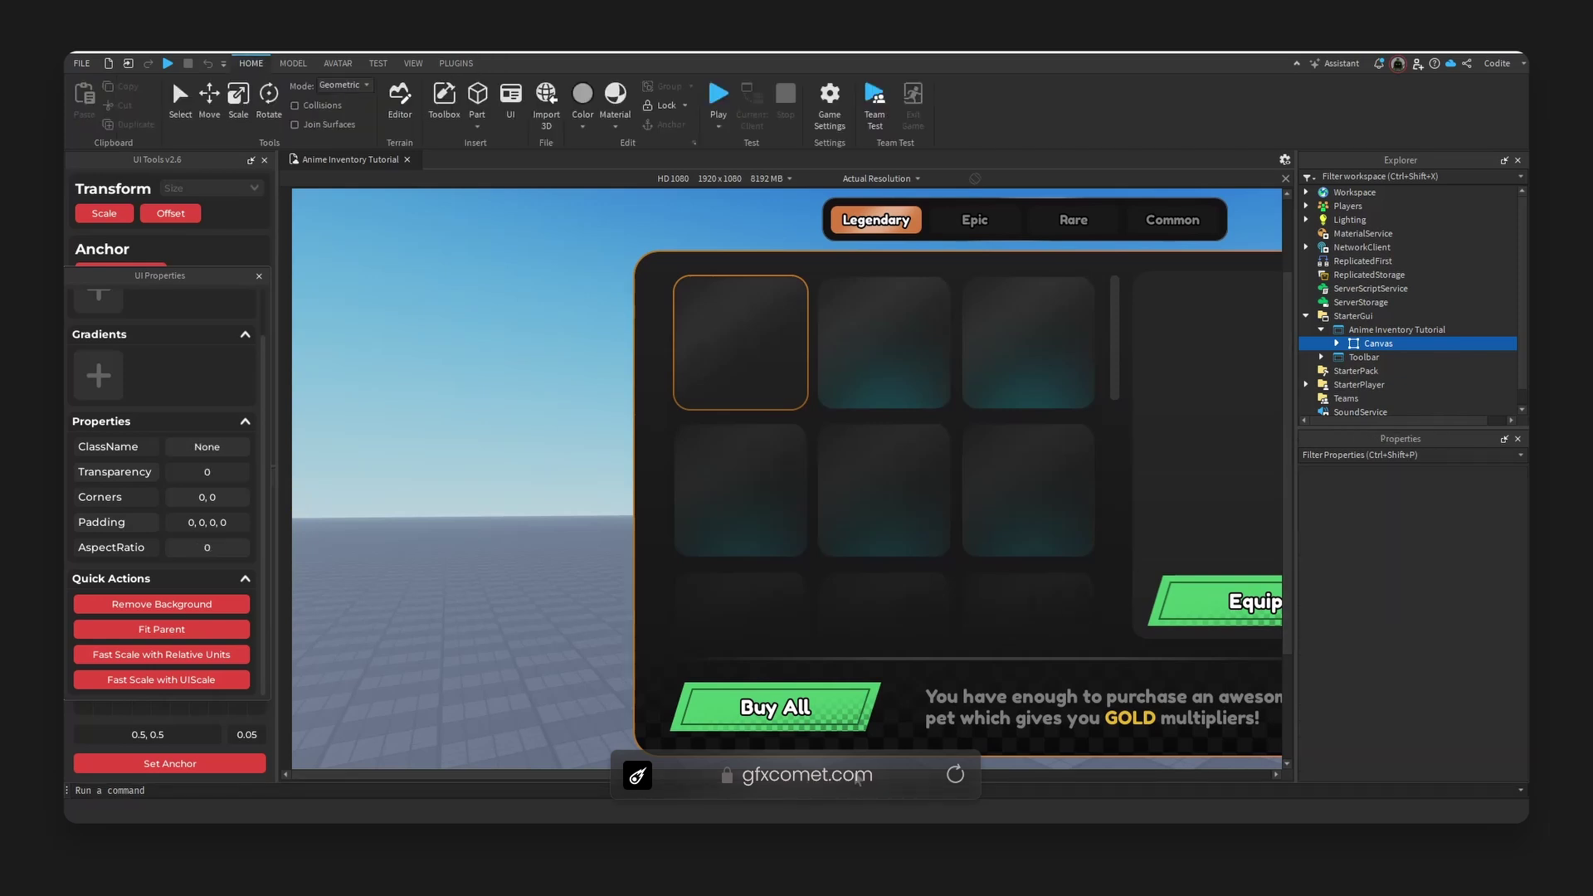
scroll(872, 773, left, 1)
scroll(884, 774, right, 5)
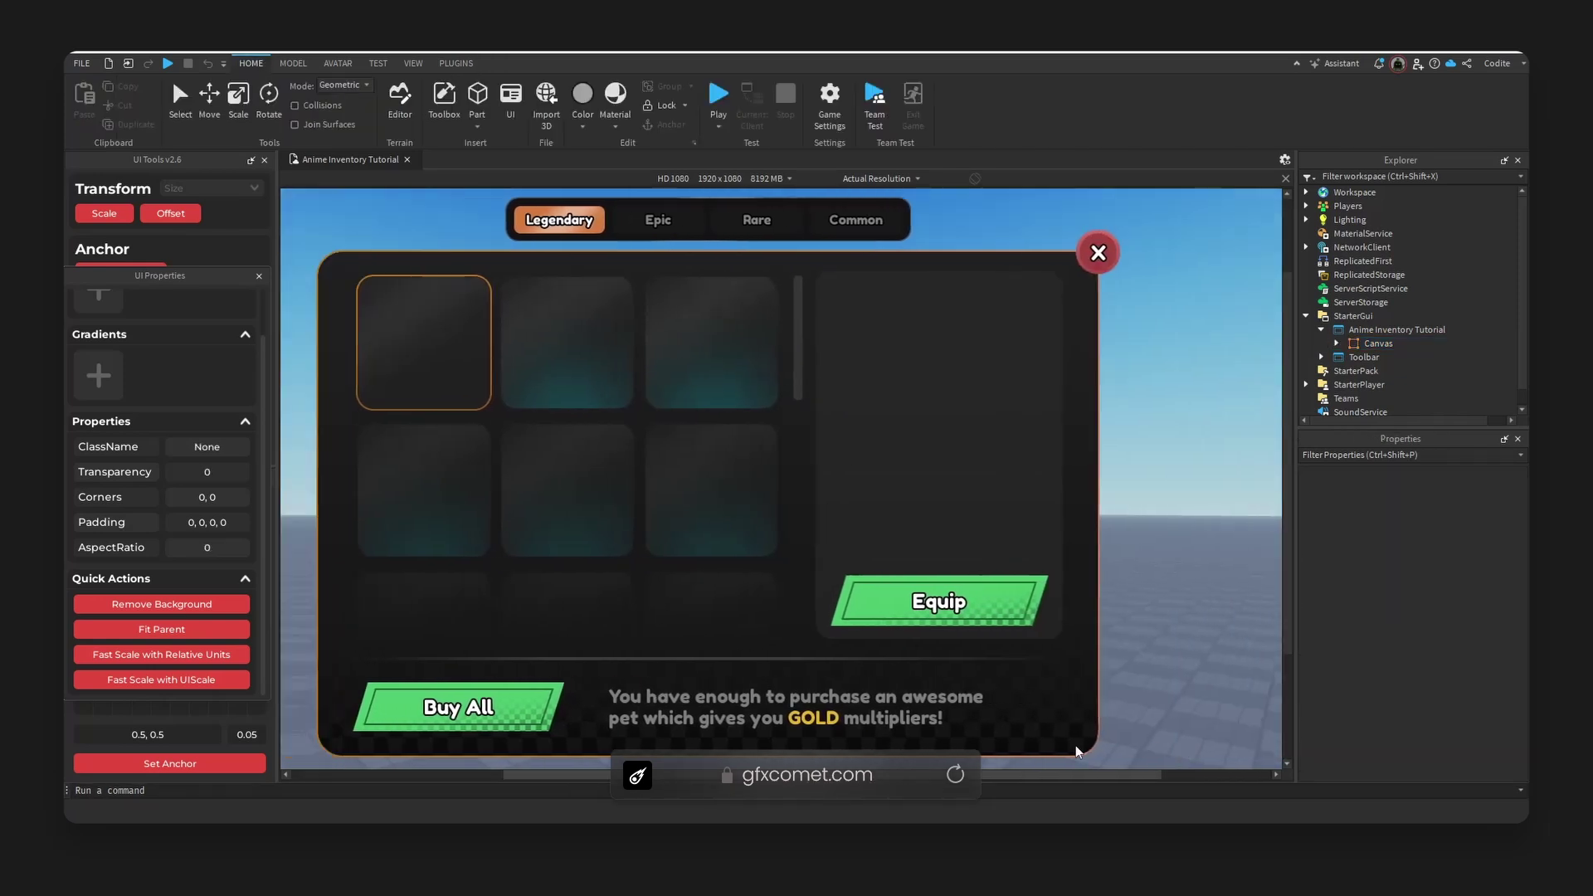
click(1076, 746)
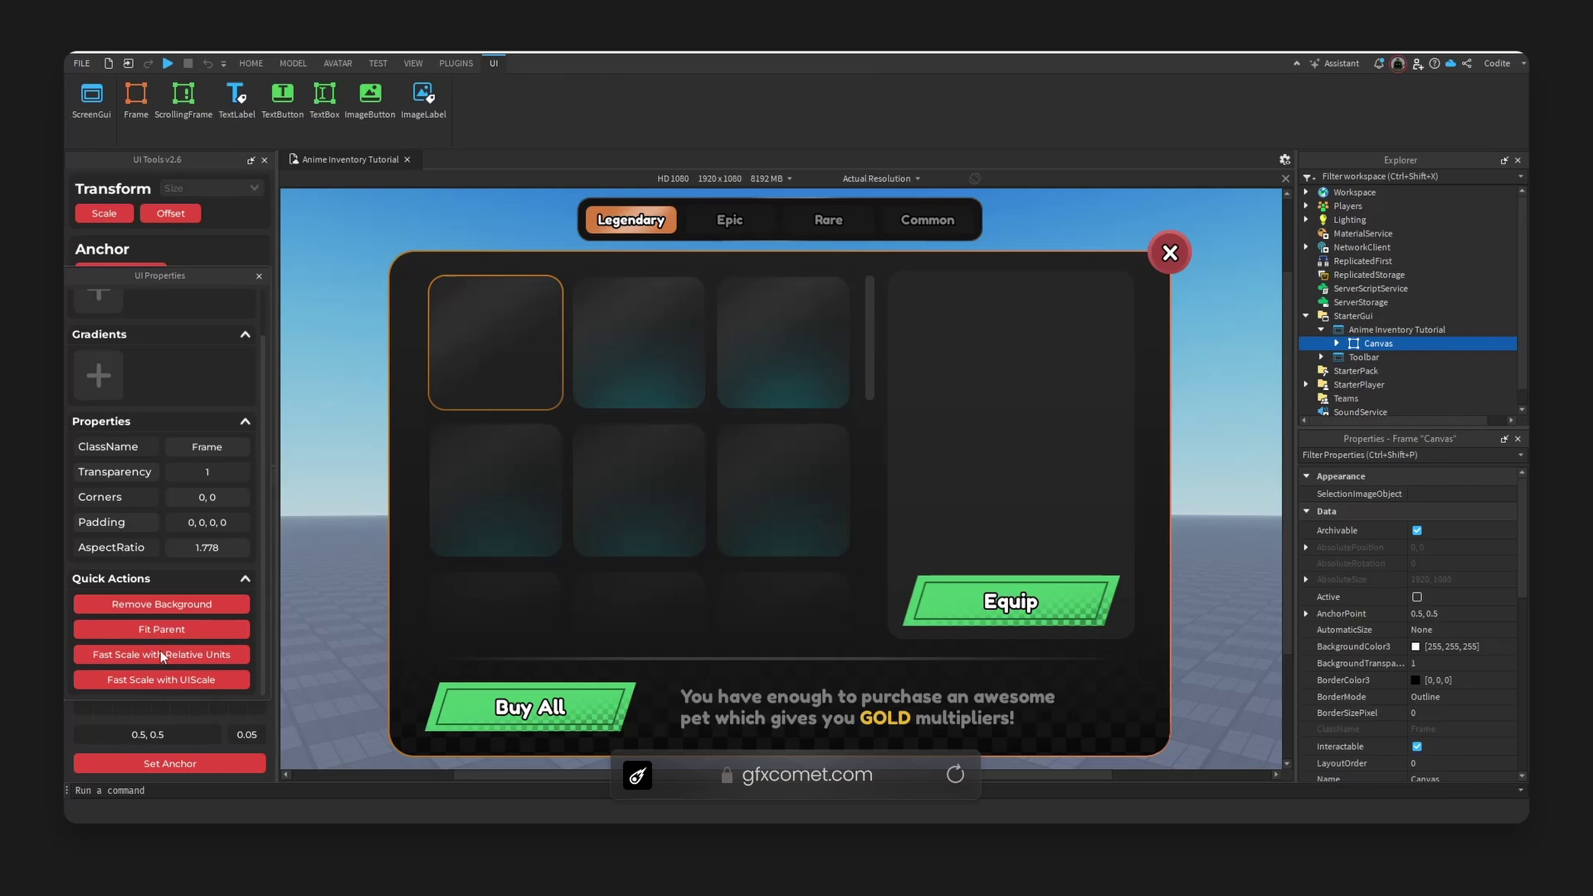
click(1161, 378)
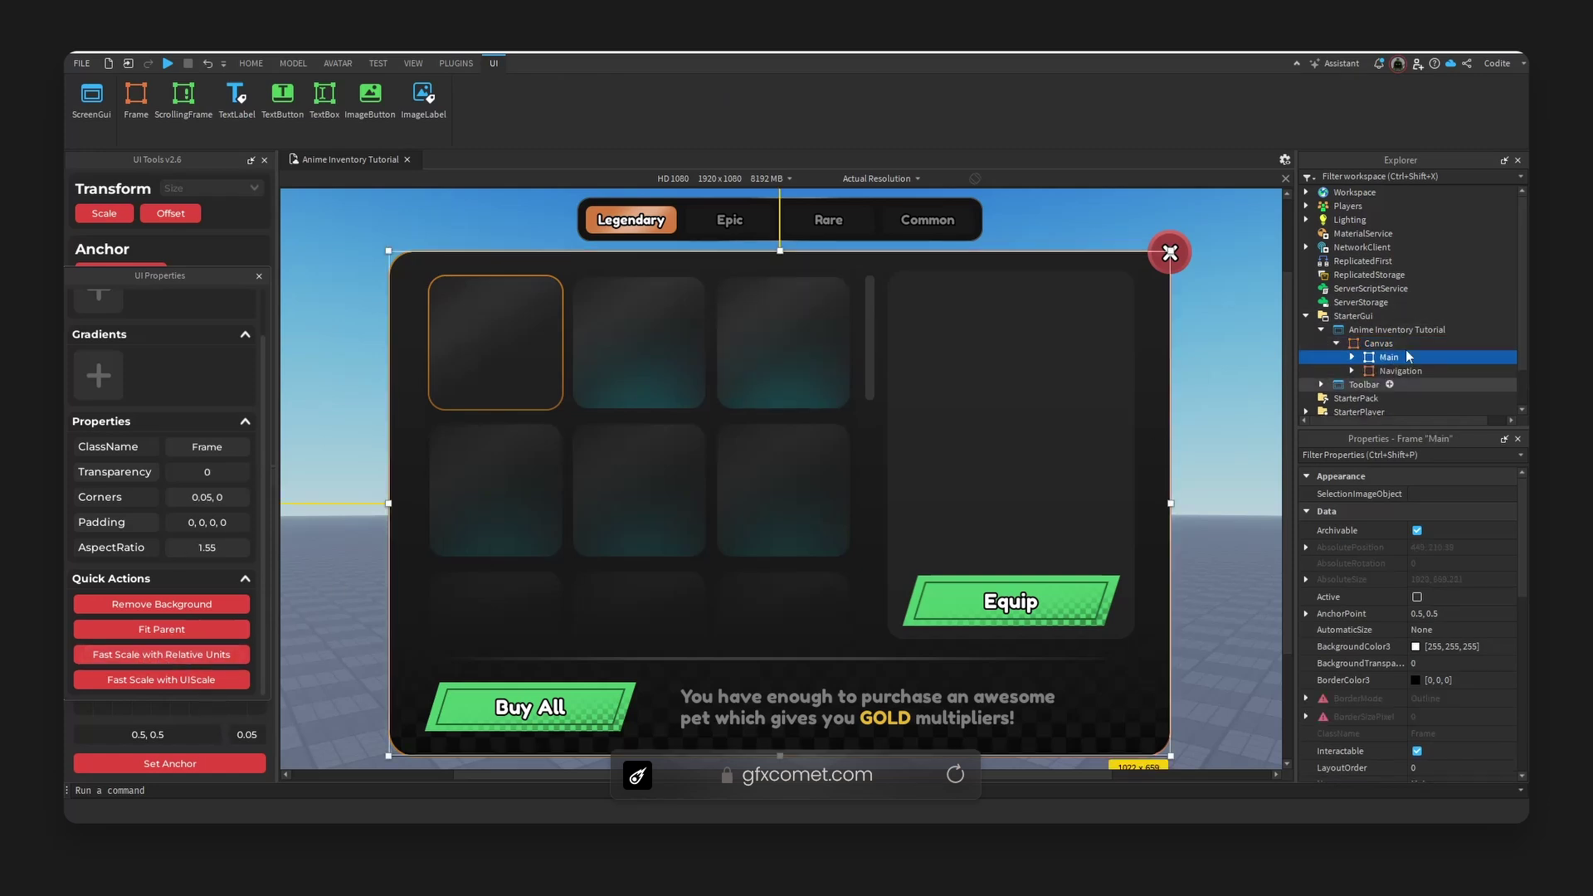
click(1352, 358)
click(1402, 371)
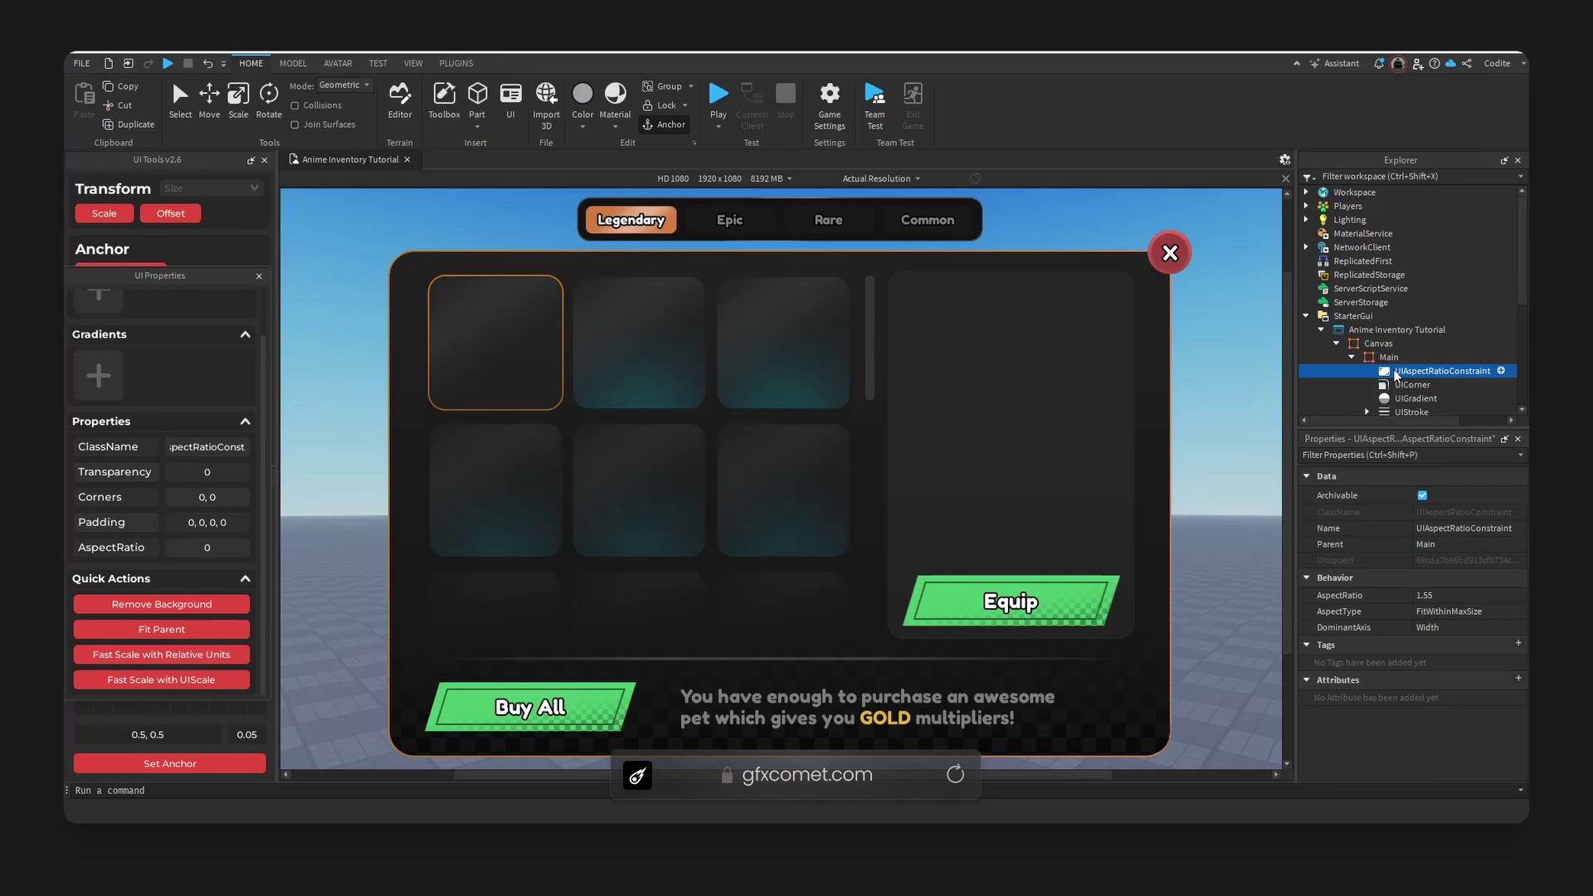
Set the viewport preview to Fit to Window and clear the selection
click(882, 178)
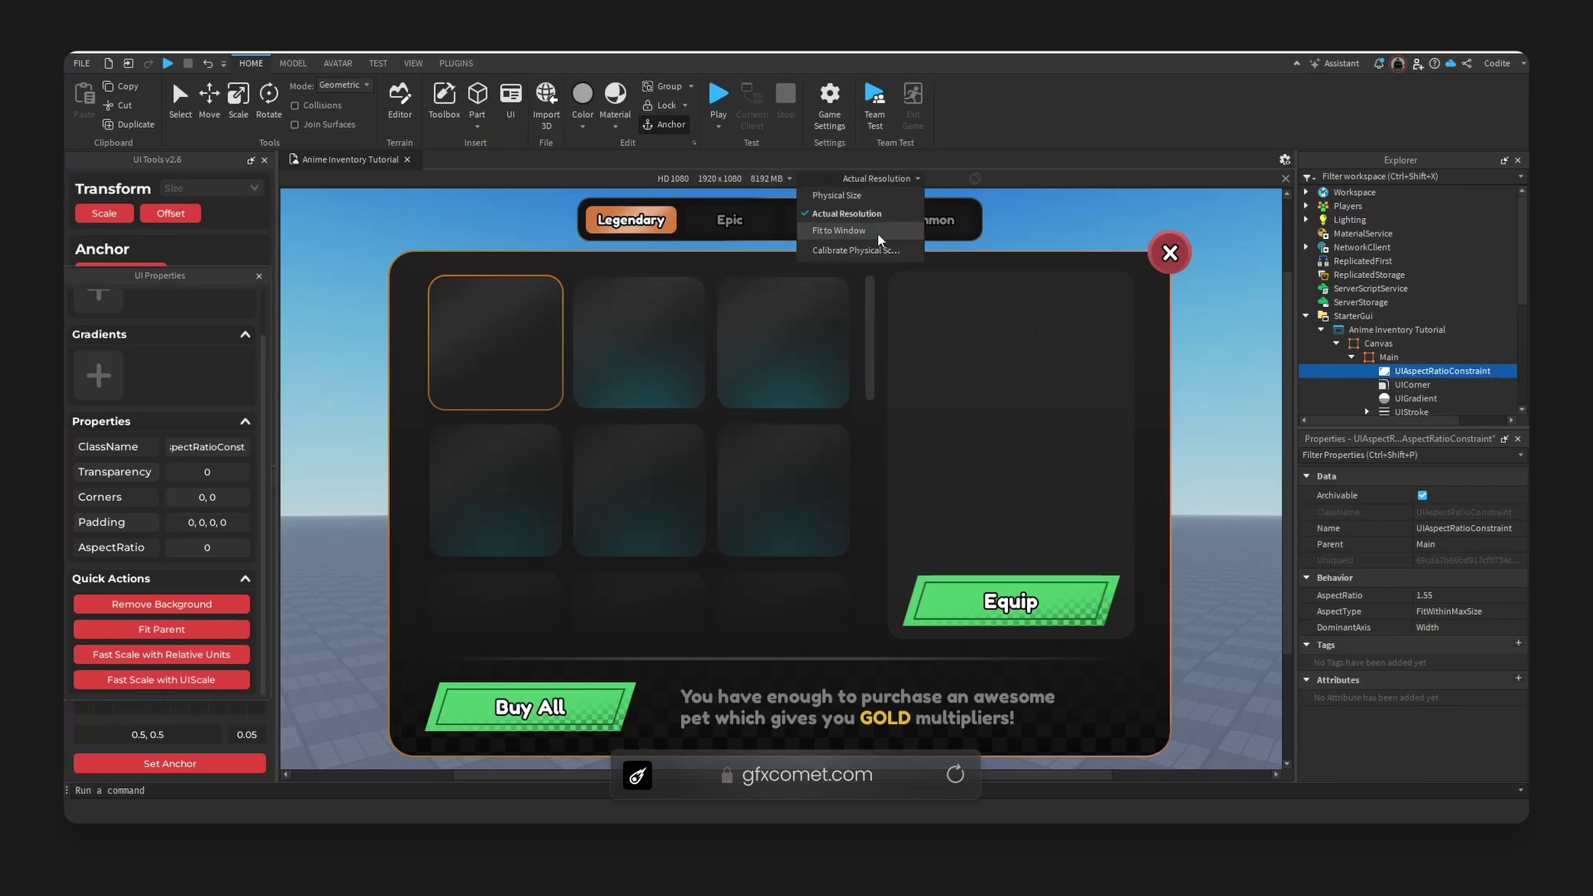
click(858, 231)
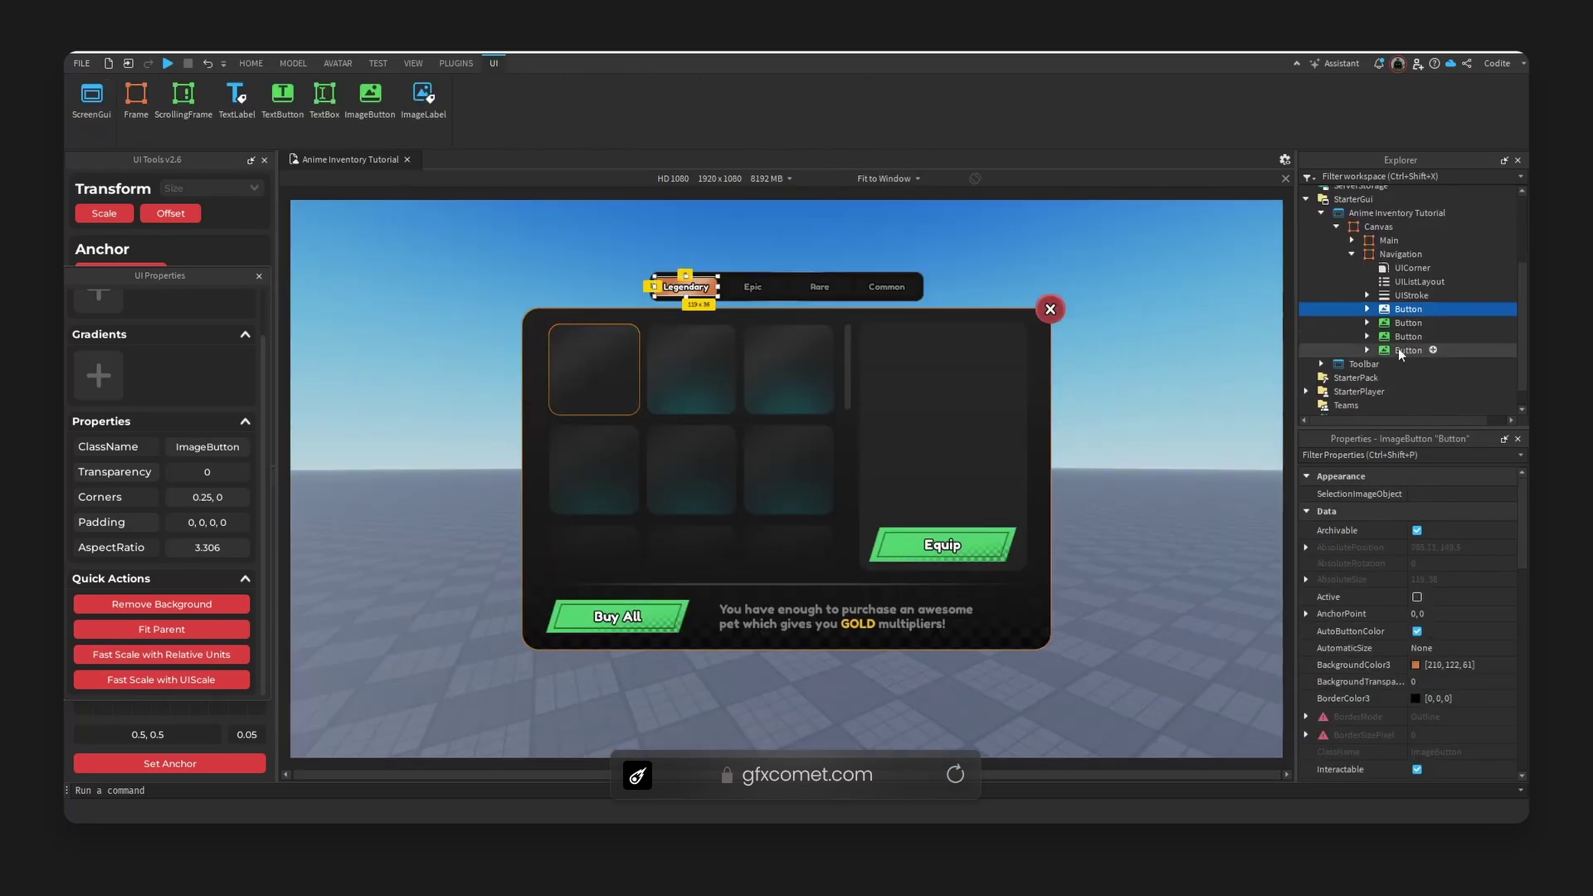
shift+click(1398, 350)
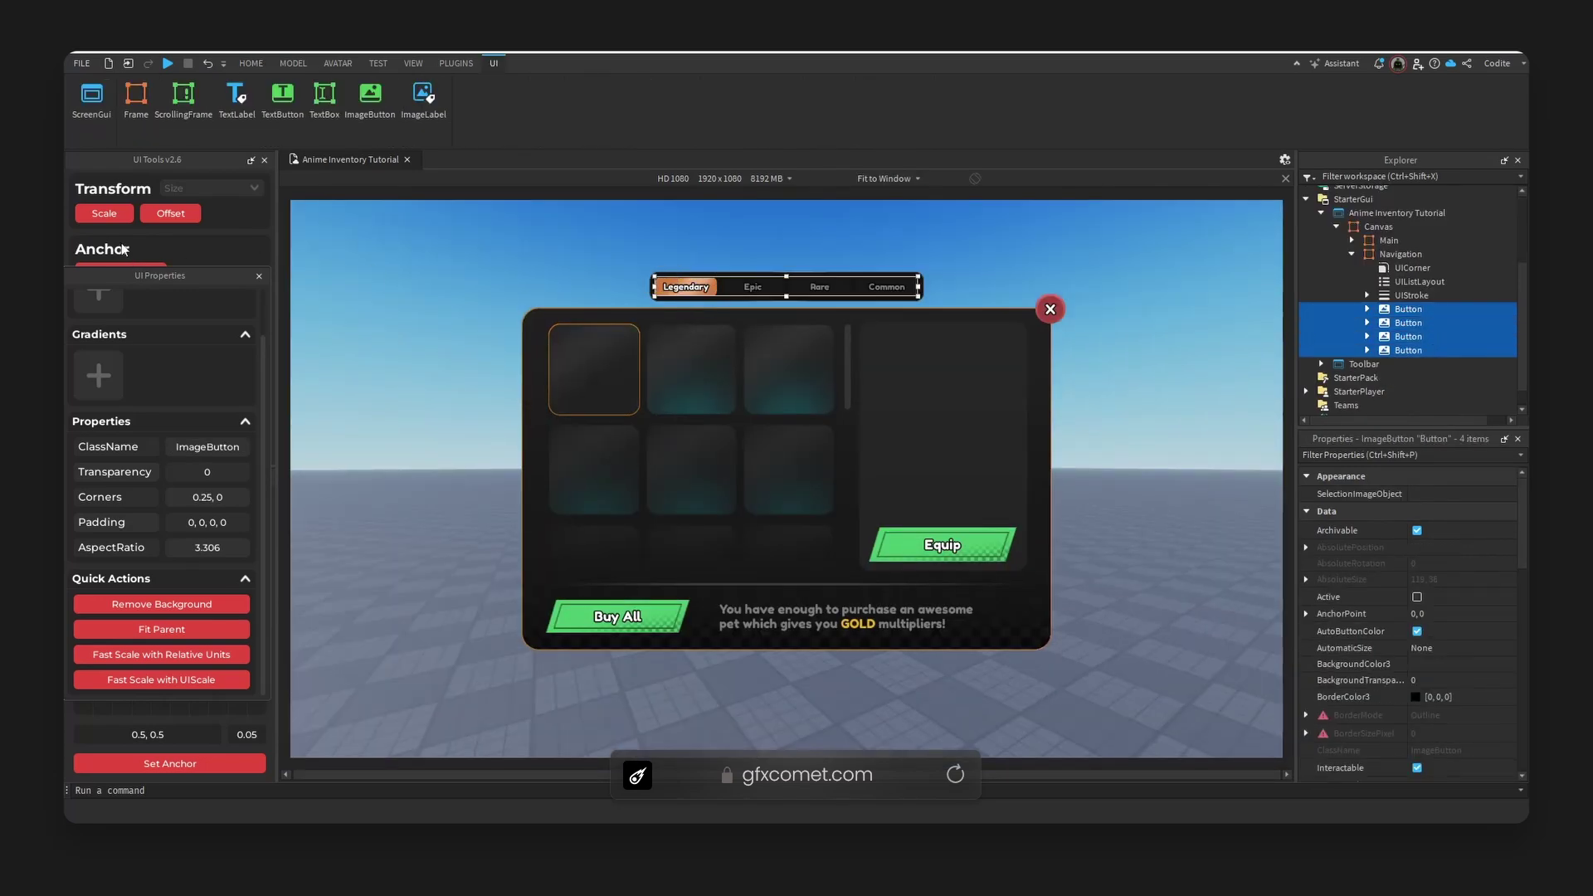
click(515, 288)
Preview the inventory on iPhone 7 Plus, iPhone X, Galaxy A51 and iPad 7th Generation, then HD 1080
click(745, 179)
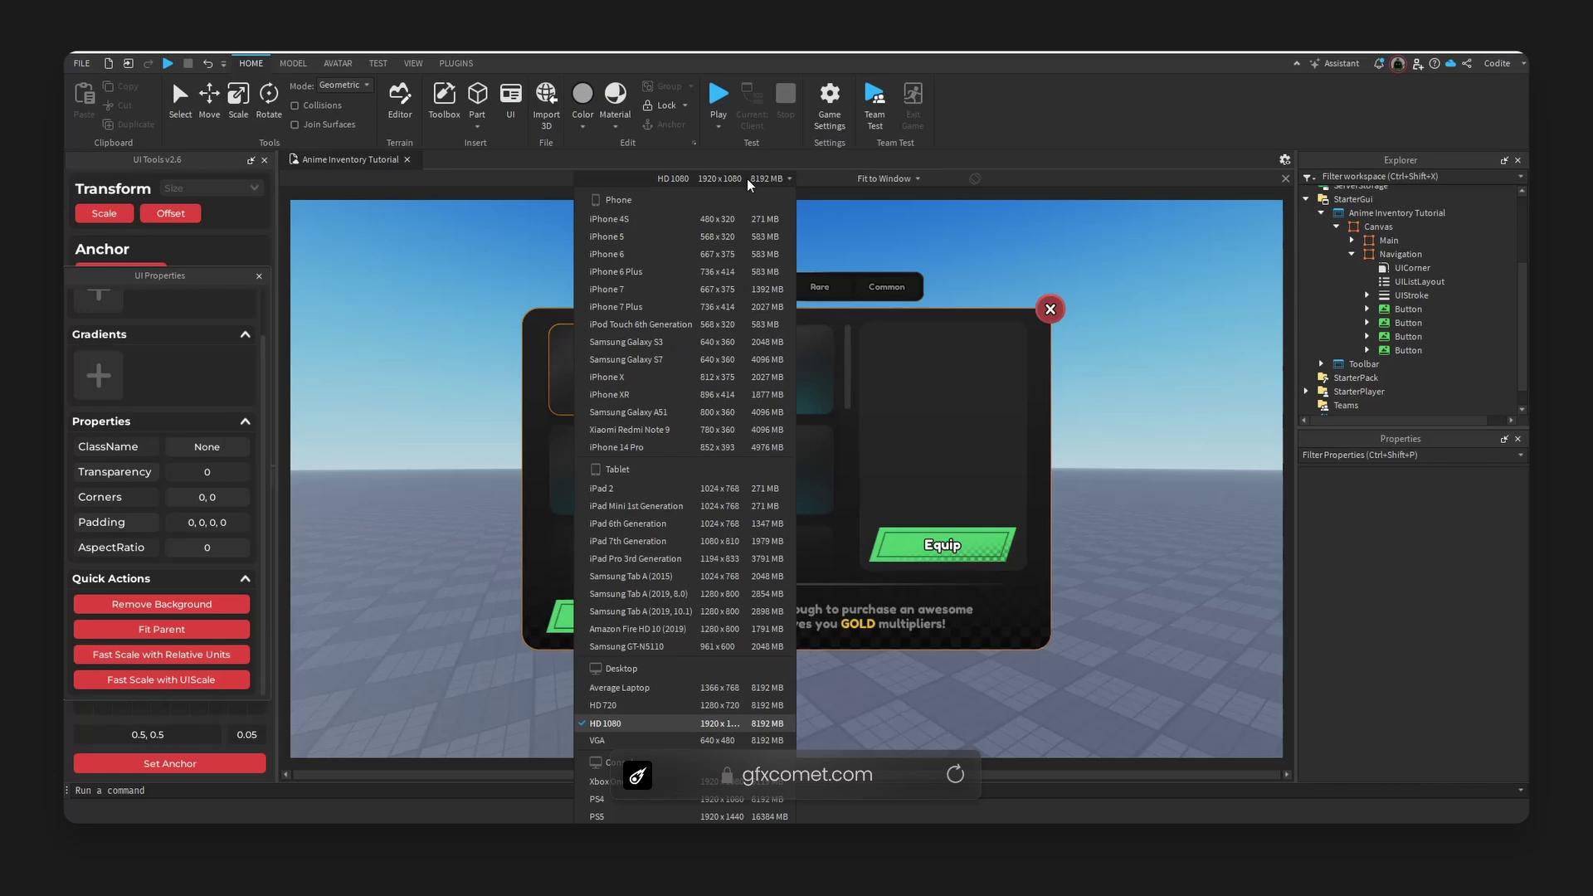
click(745, 307)
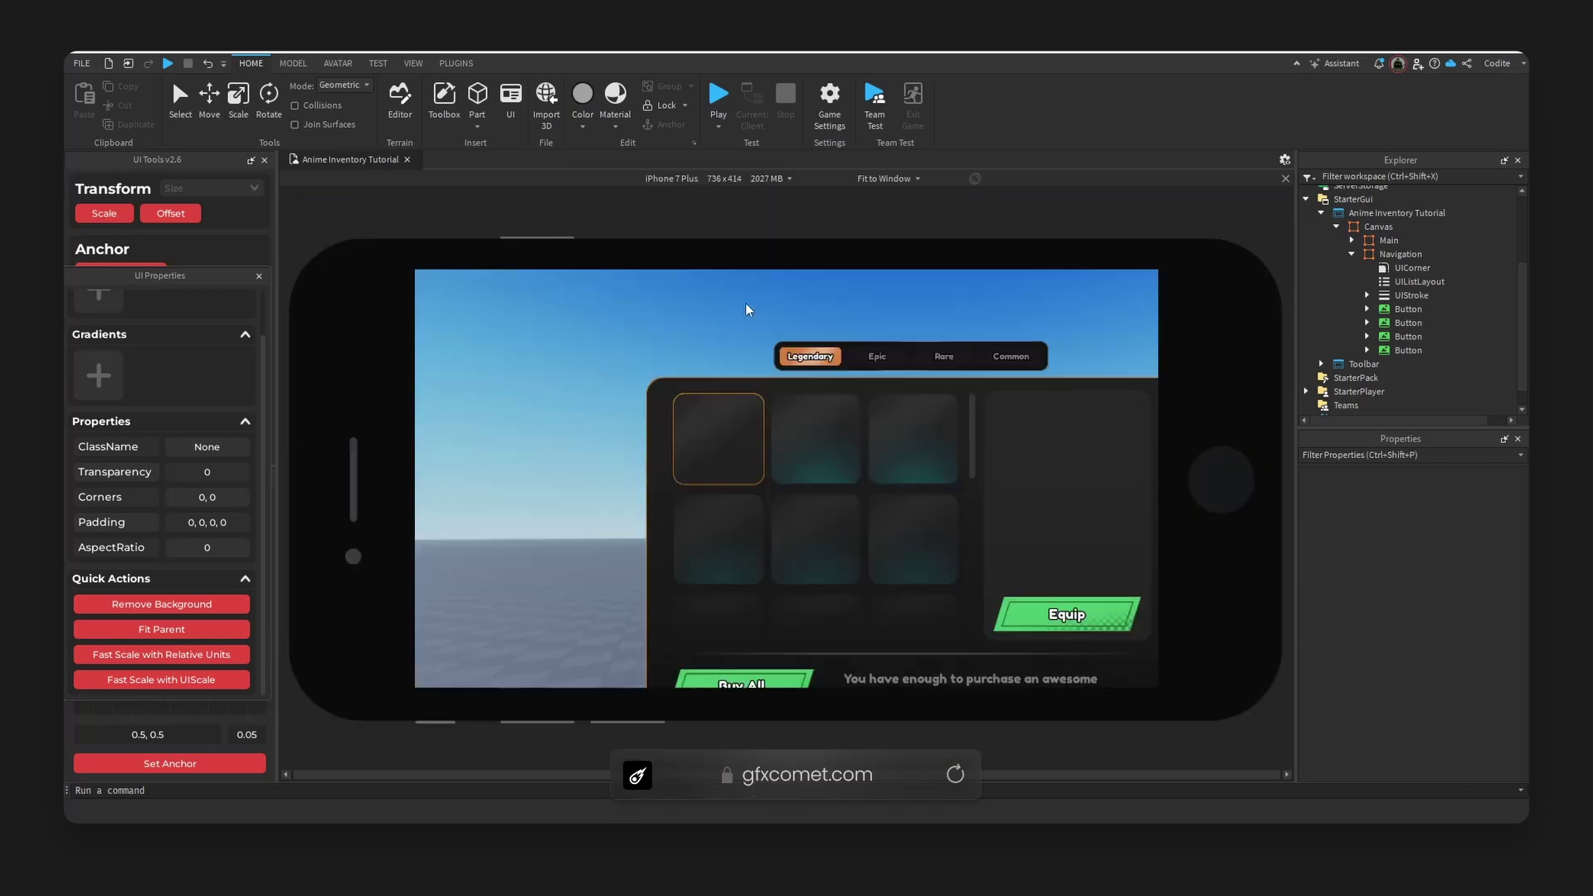
click(674, 179)
click(729, 377)
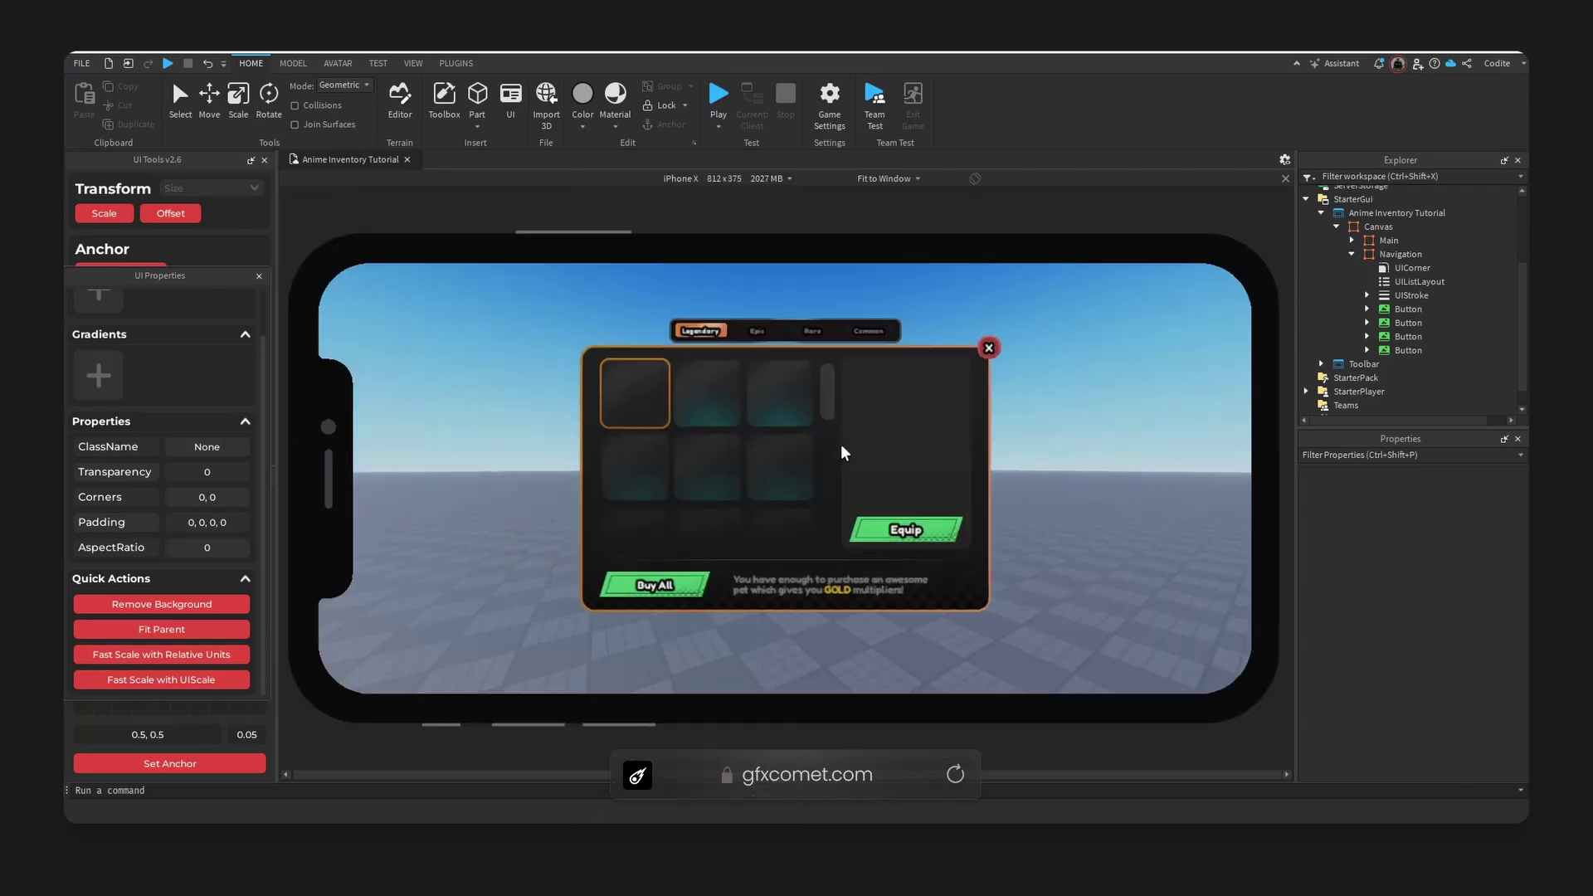
click(774, 179)
click(699, 407)
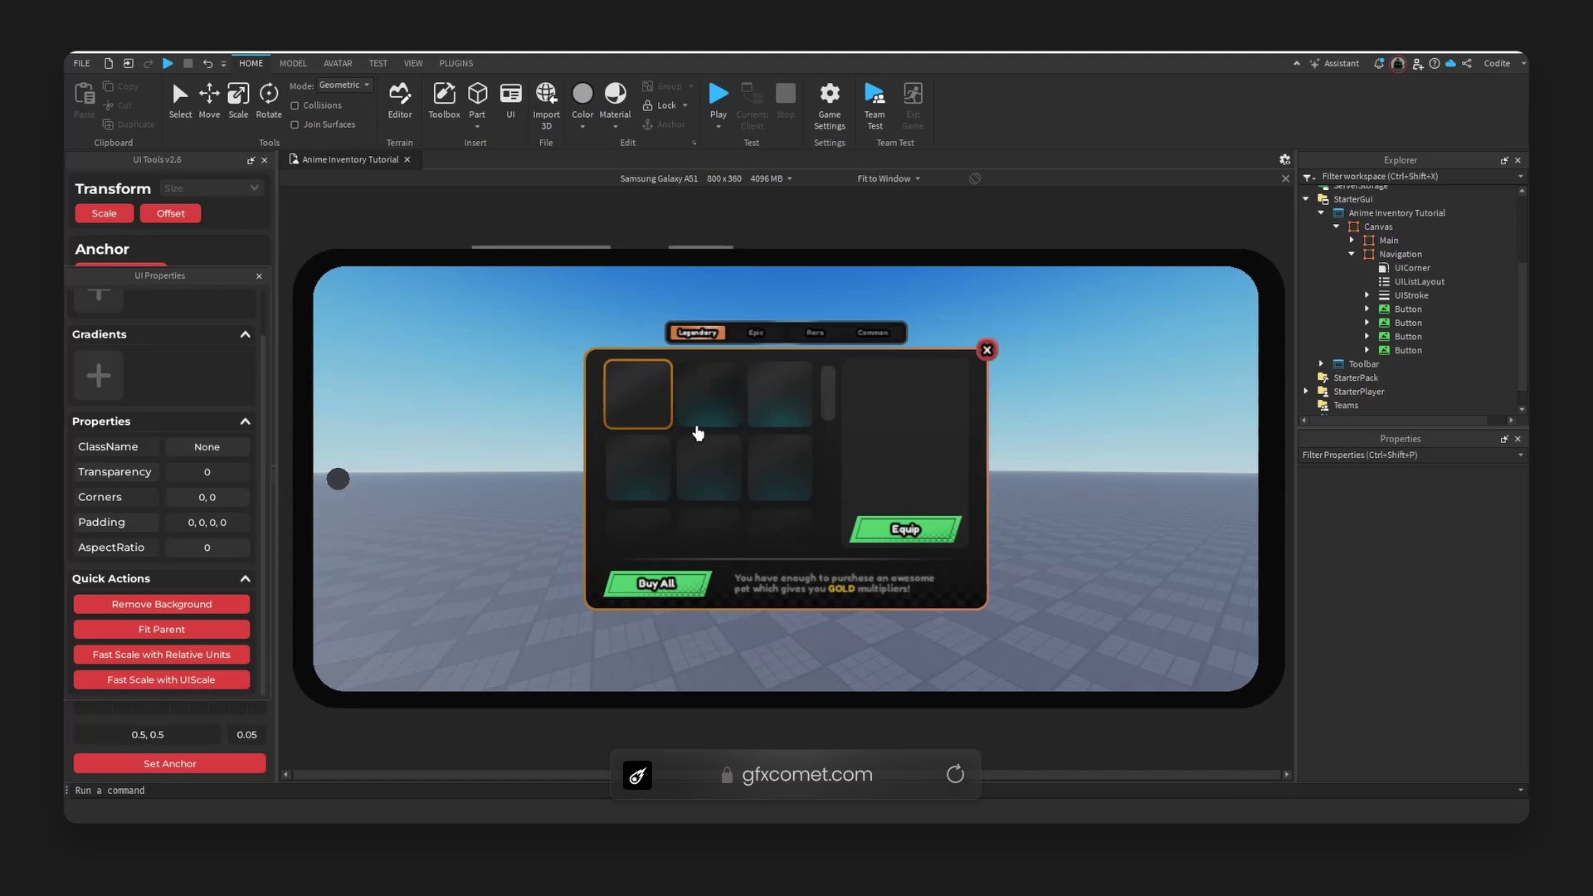
click(714, 178)
click(635, 542)
click(710, 181)
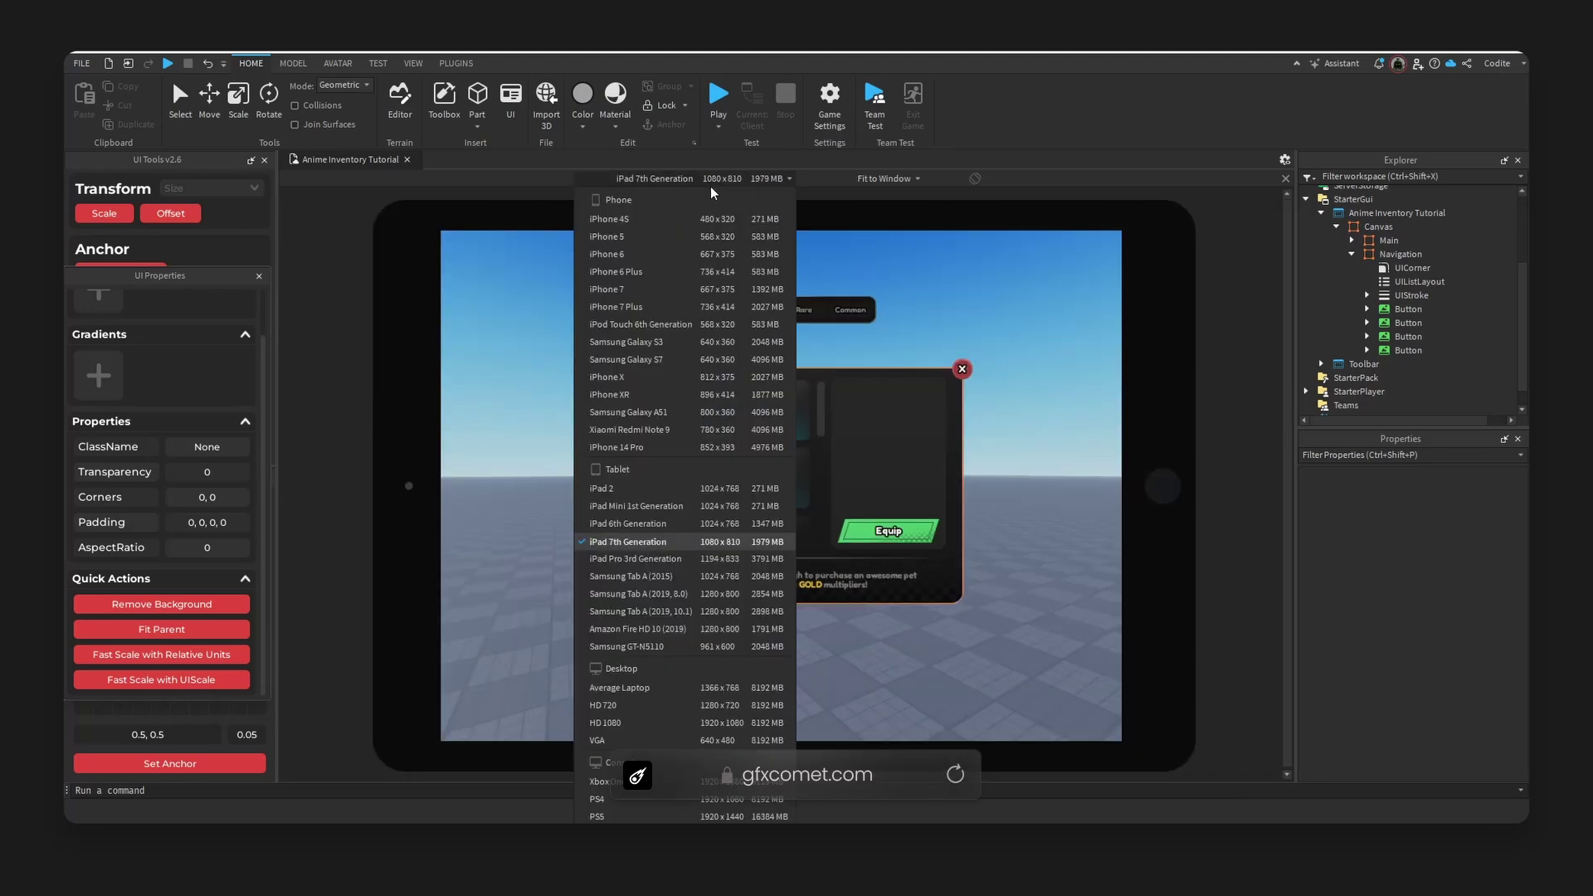
click(660, 724)
Delete Main's UIAspectRatioConstraint, then test on Galaxy S7, iPhone XR and iPhone 6 Plus before returning to HD 1080
click(1421, 326)
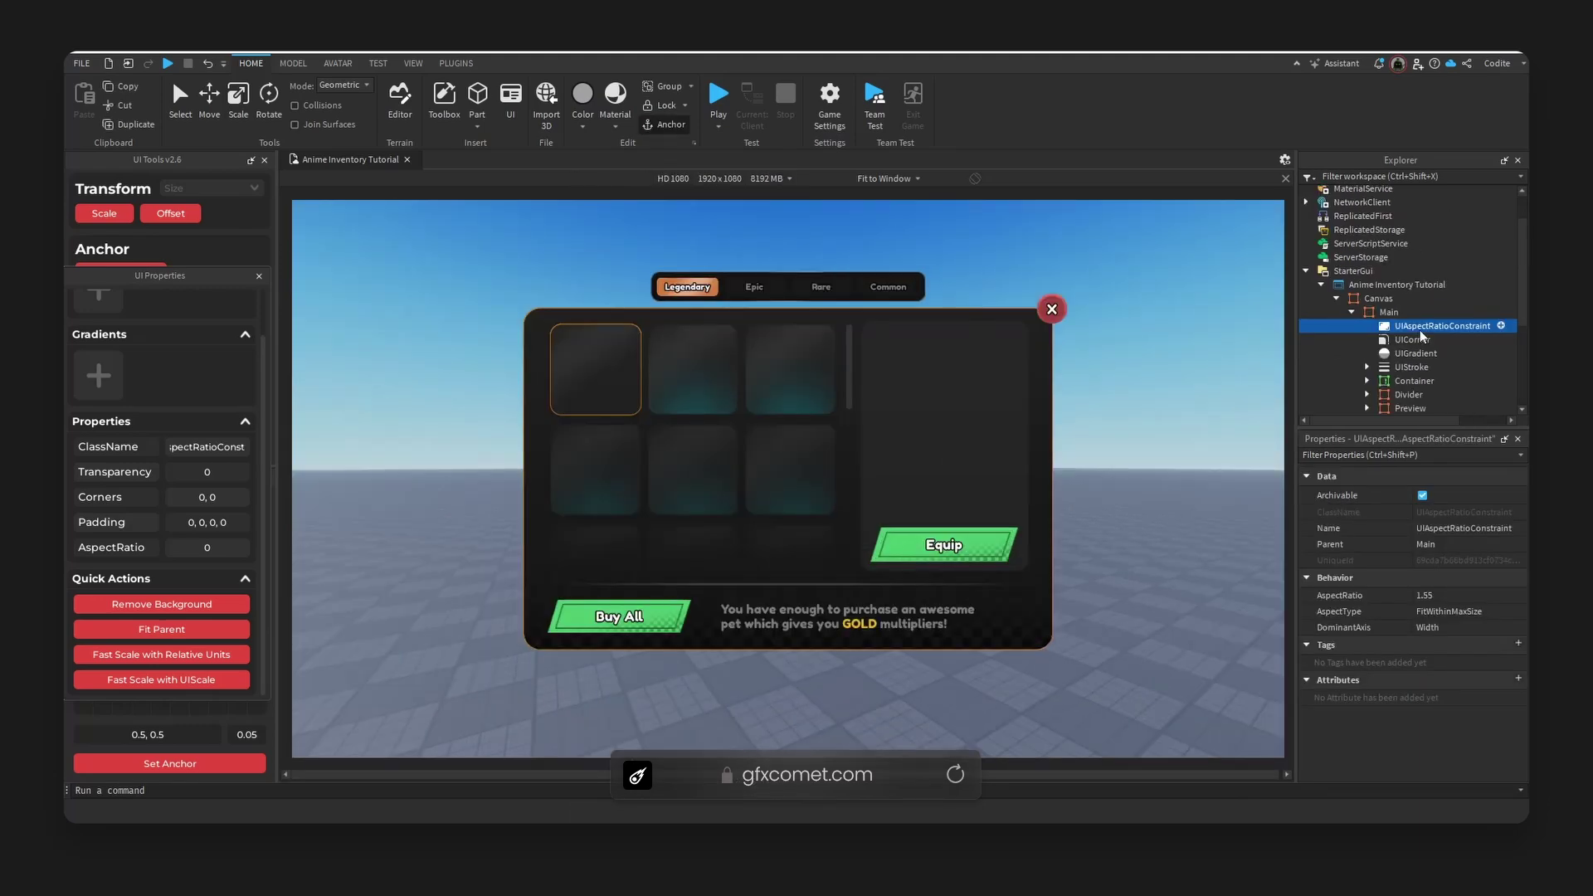
key(Delete)
click(702, 178)
click(747, 358)
click(733, 179)
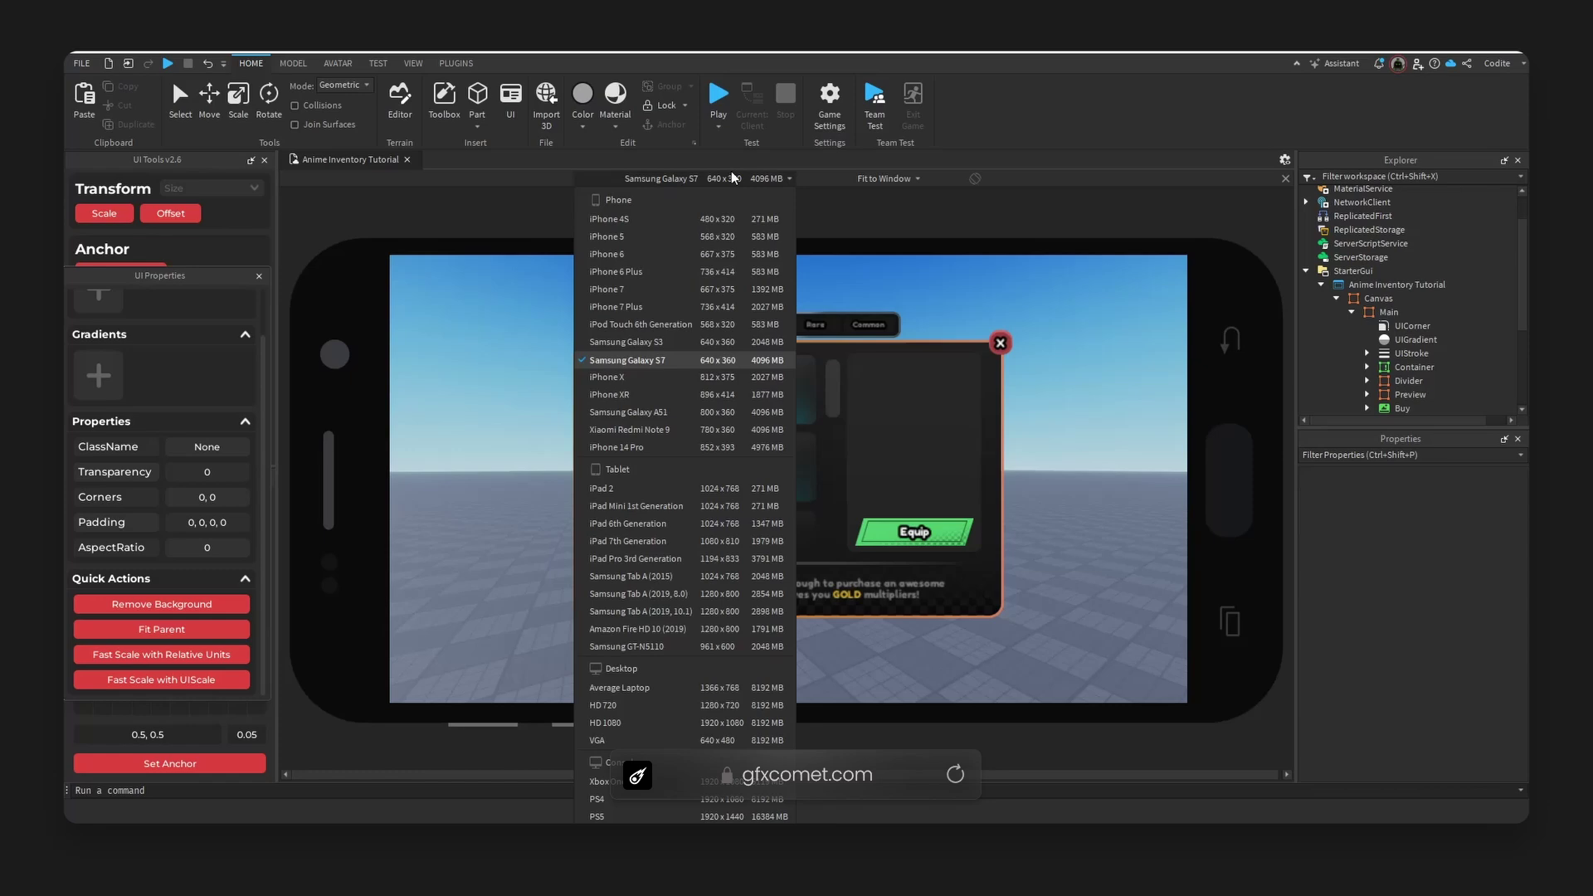
click(681, 395)
click(714, 179)
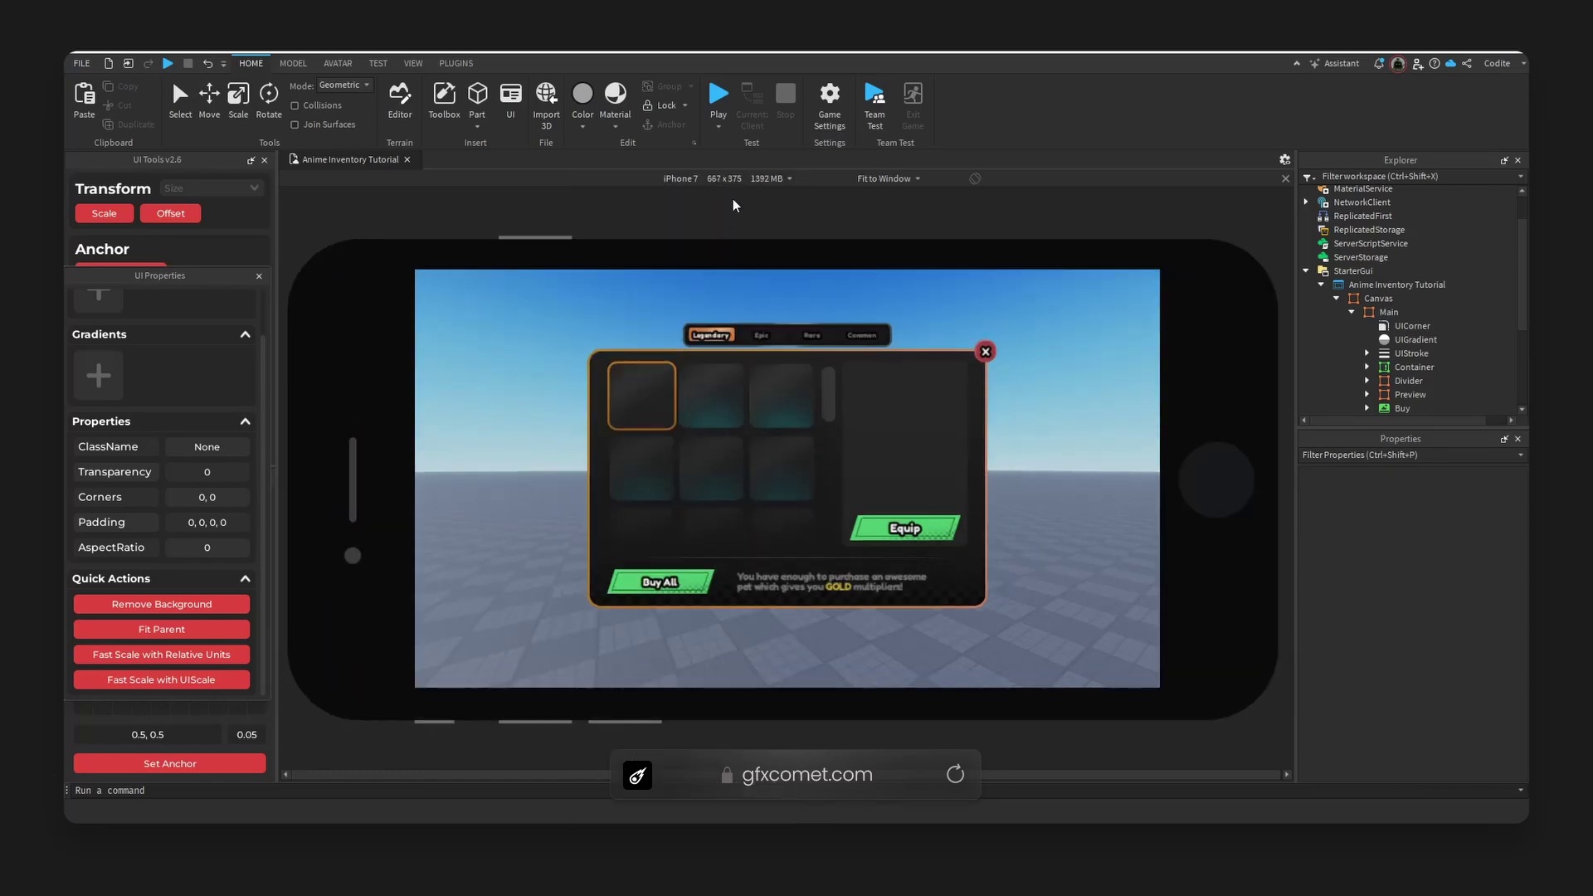
click(722, 179)
click(706, 282)
click(722, 179)
click(708, 535)
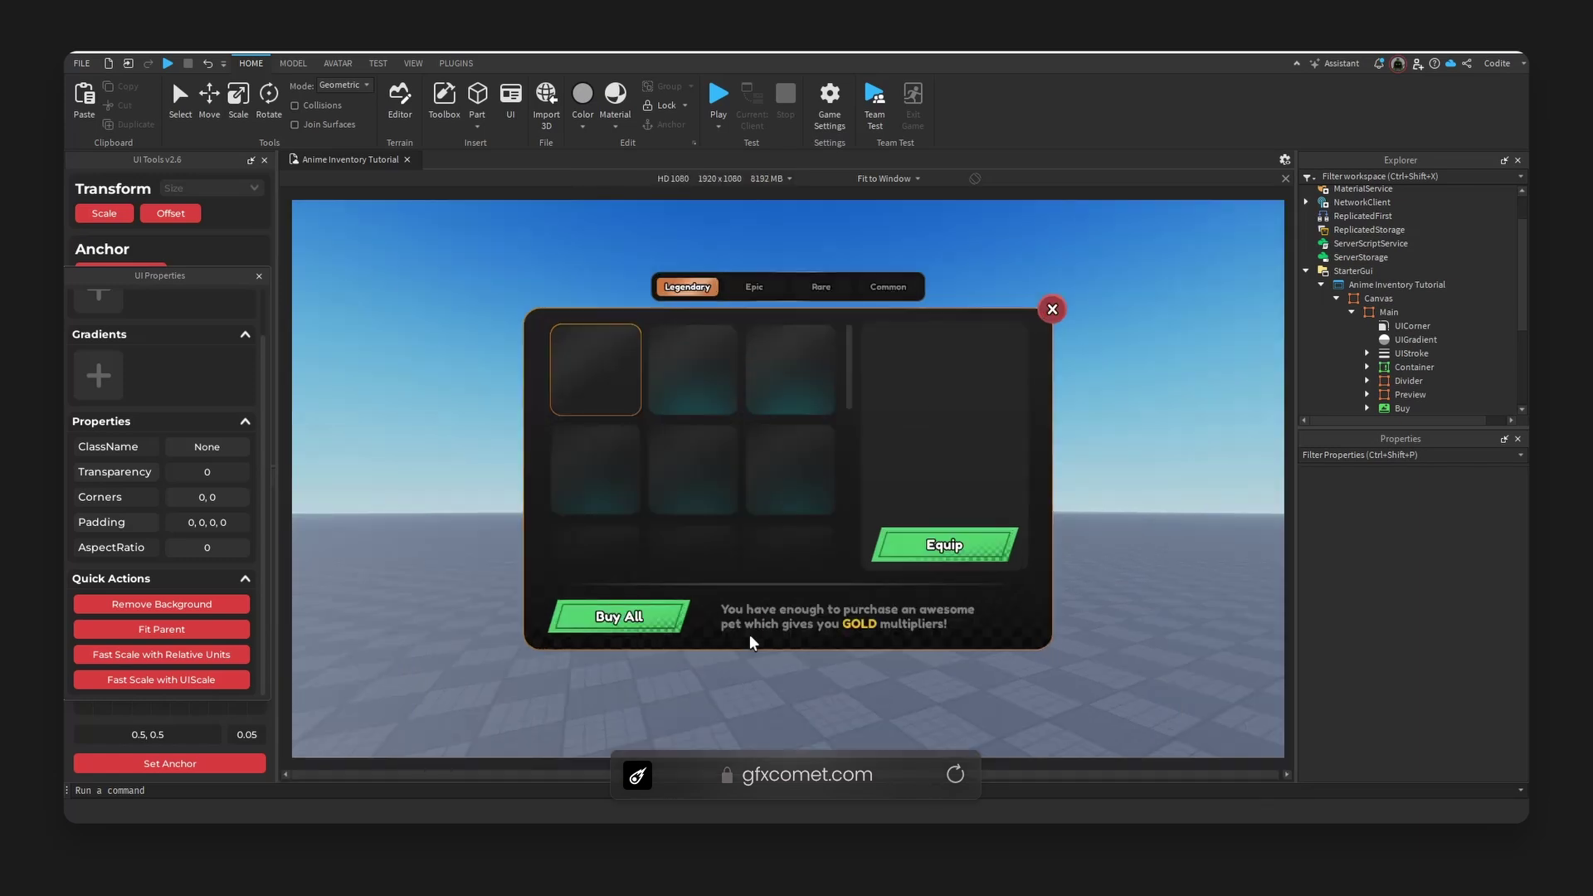
Select the Container's UIGridLayout and target its CellSize in the UI Tools Transform panel
scroll(1411, 332, down, 2)
click(1368, 289)
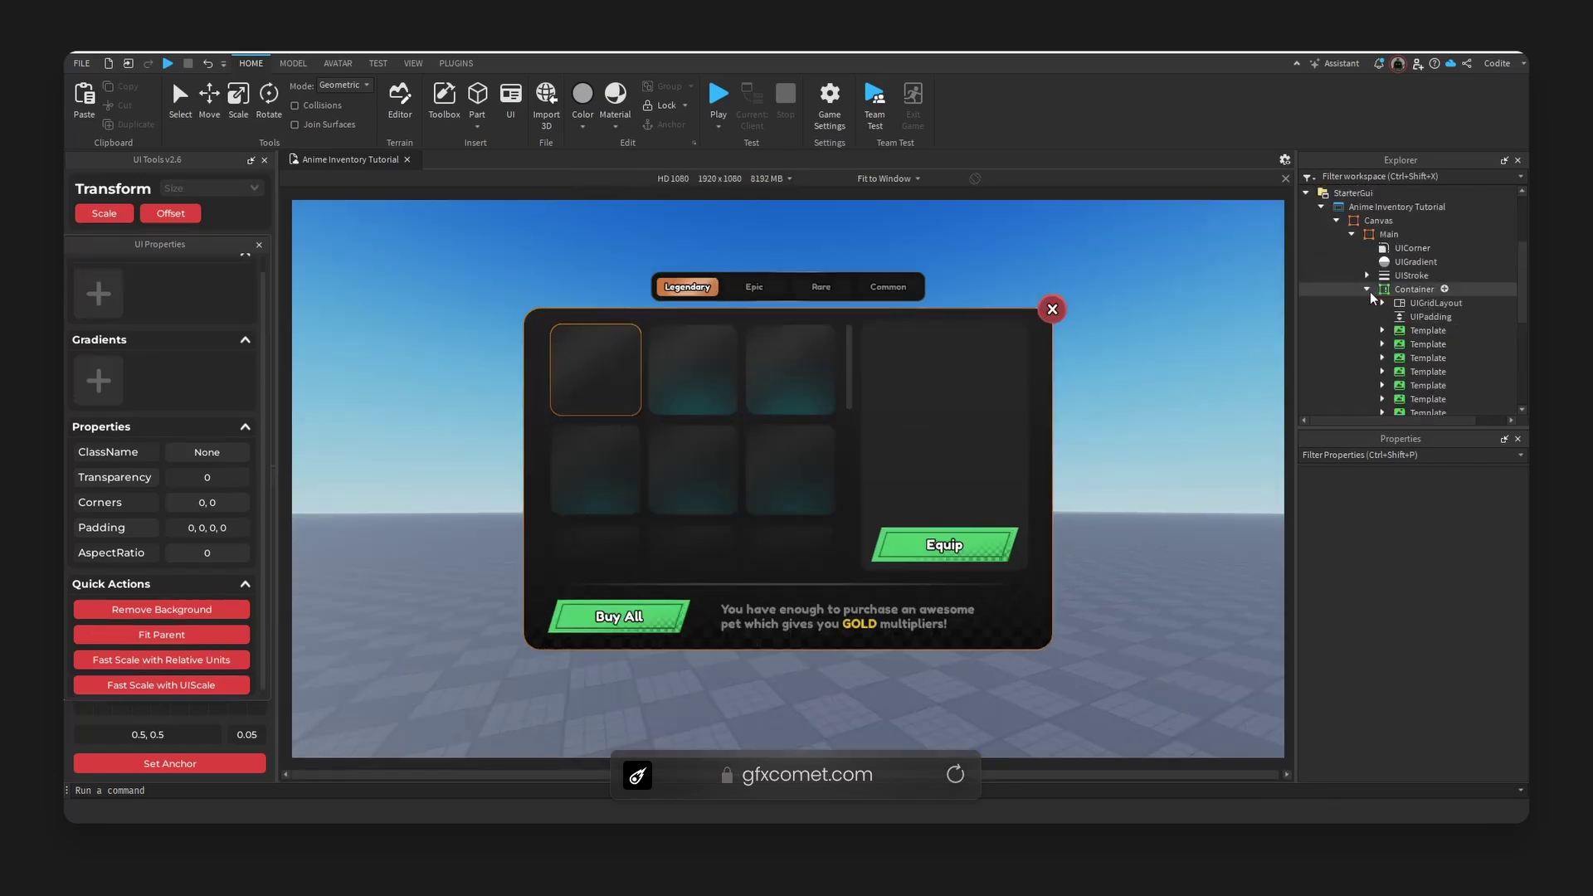
click(1423, 304)
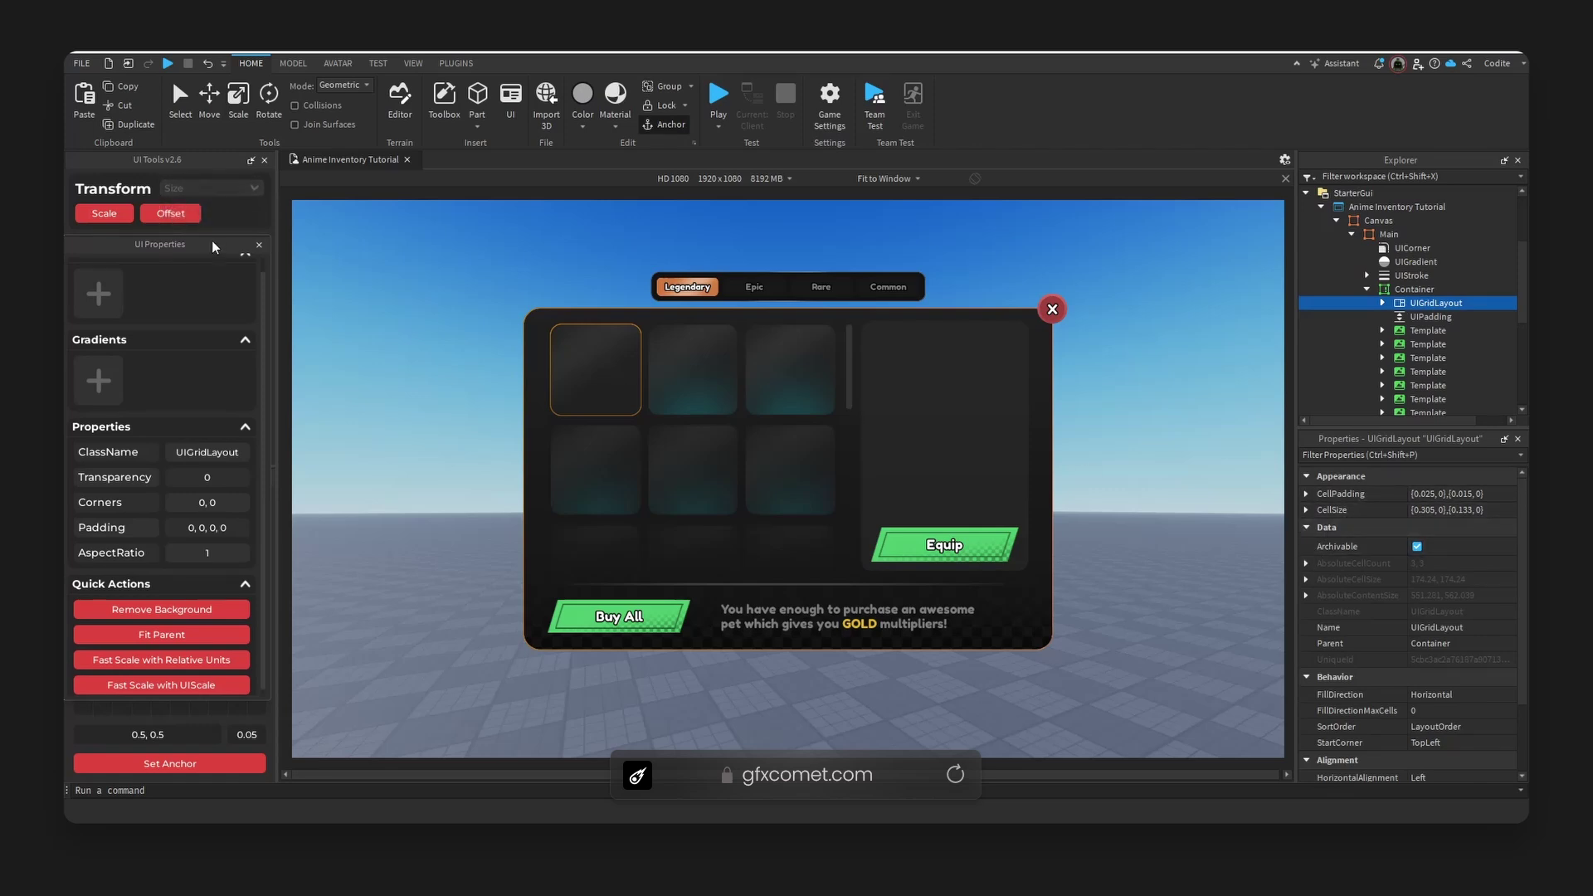
drag(218, 238, 217, 274)
click(239, 191)
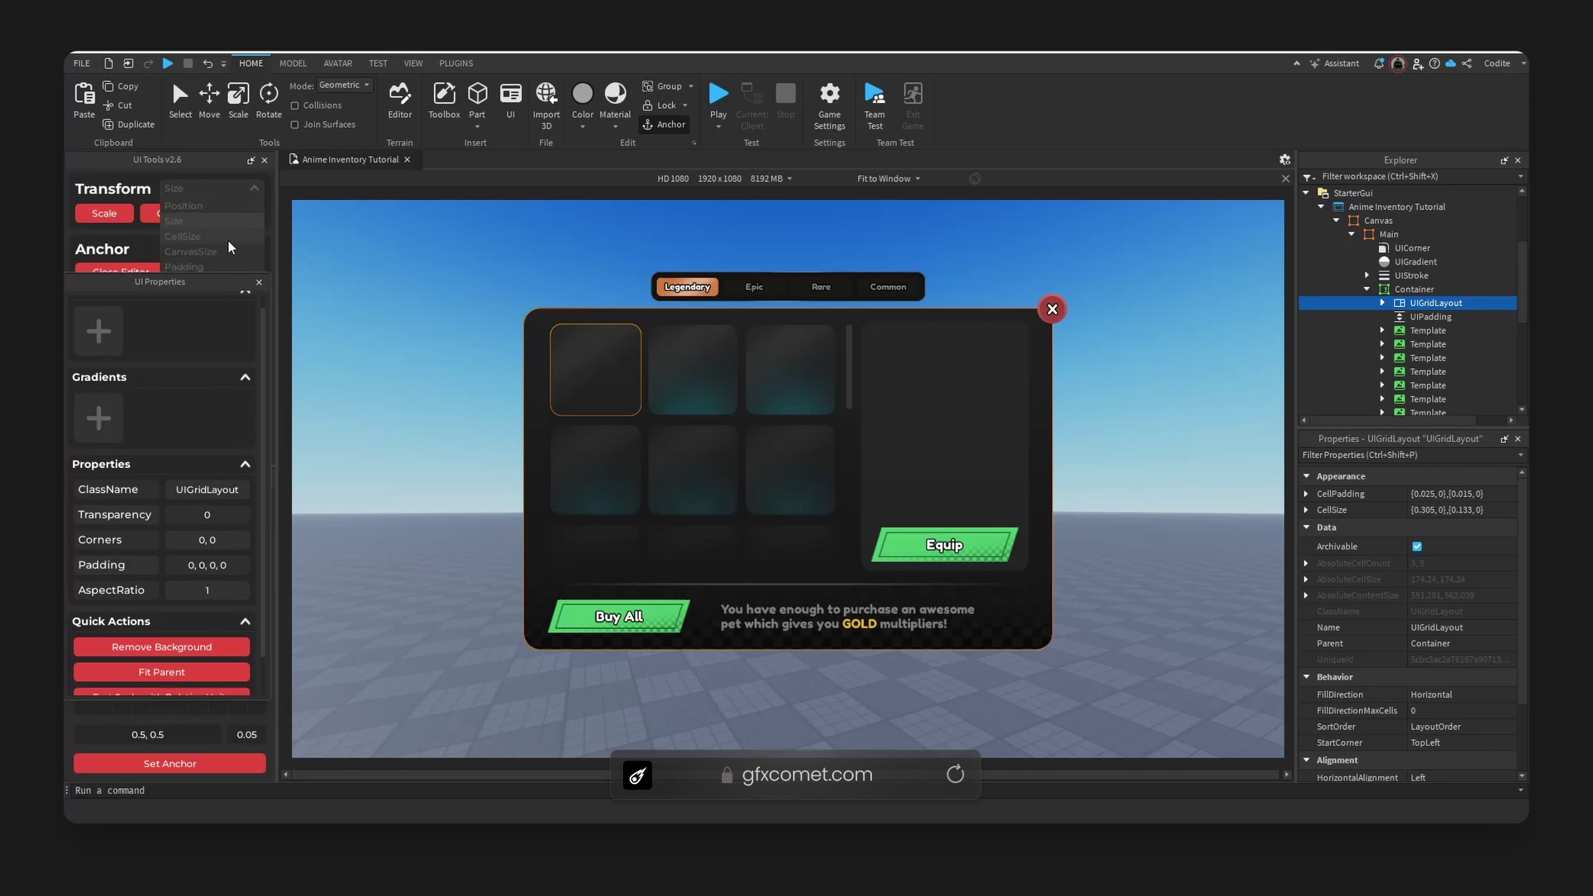
click(202, 238)
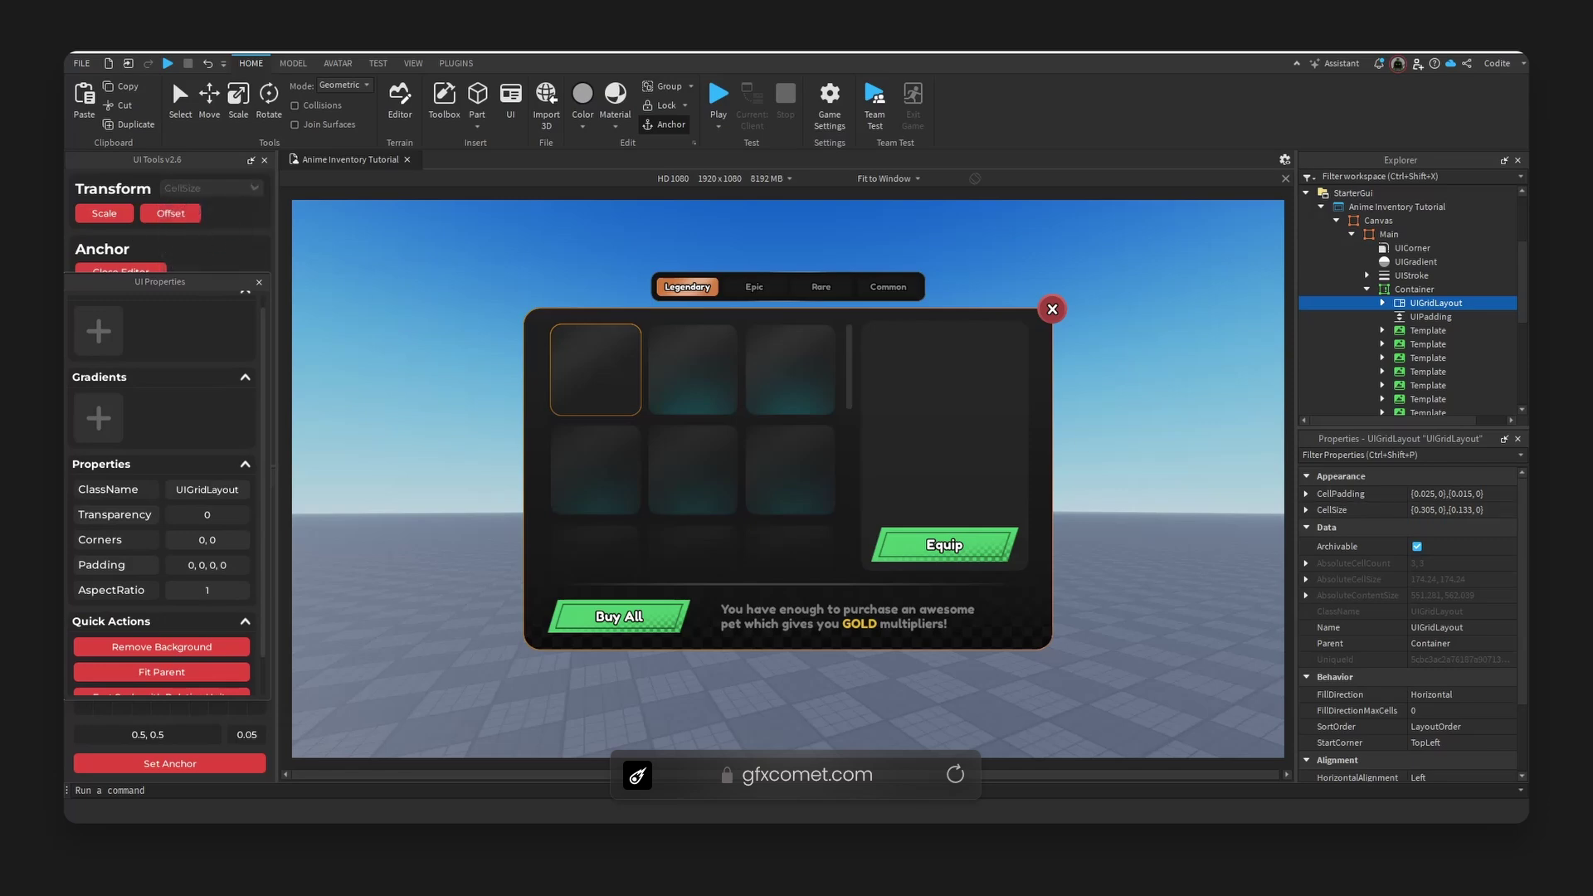
Convert the grid CellSize to pixel offsets and preview it on an iPhone 7 Plus
click(171, 214)
click(102, 213)
click(171, 213)
click(722, 178)
click(664, 722)
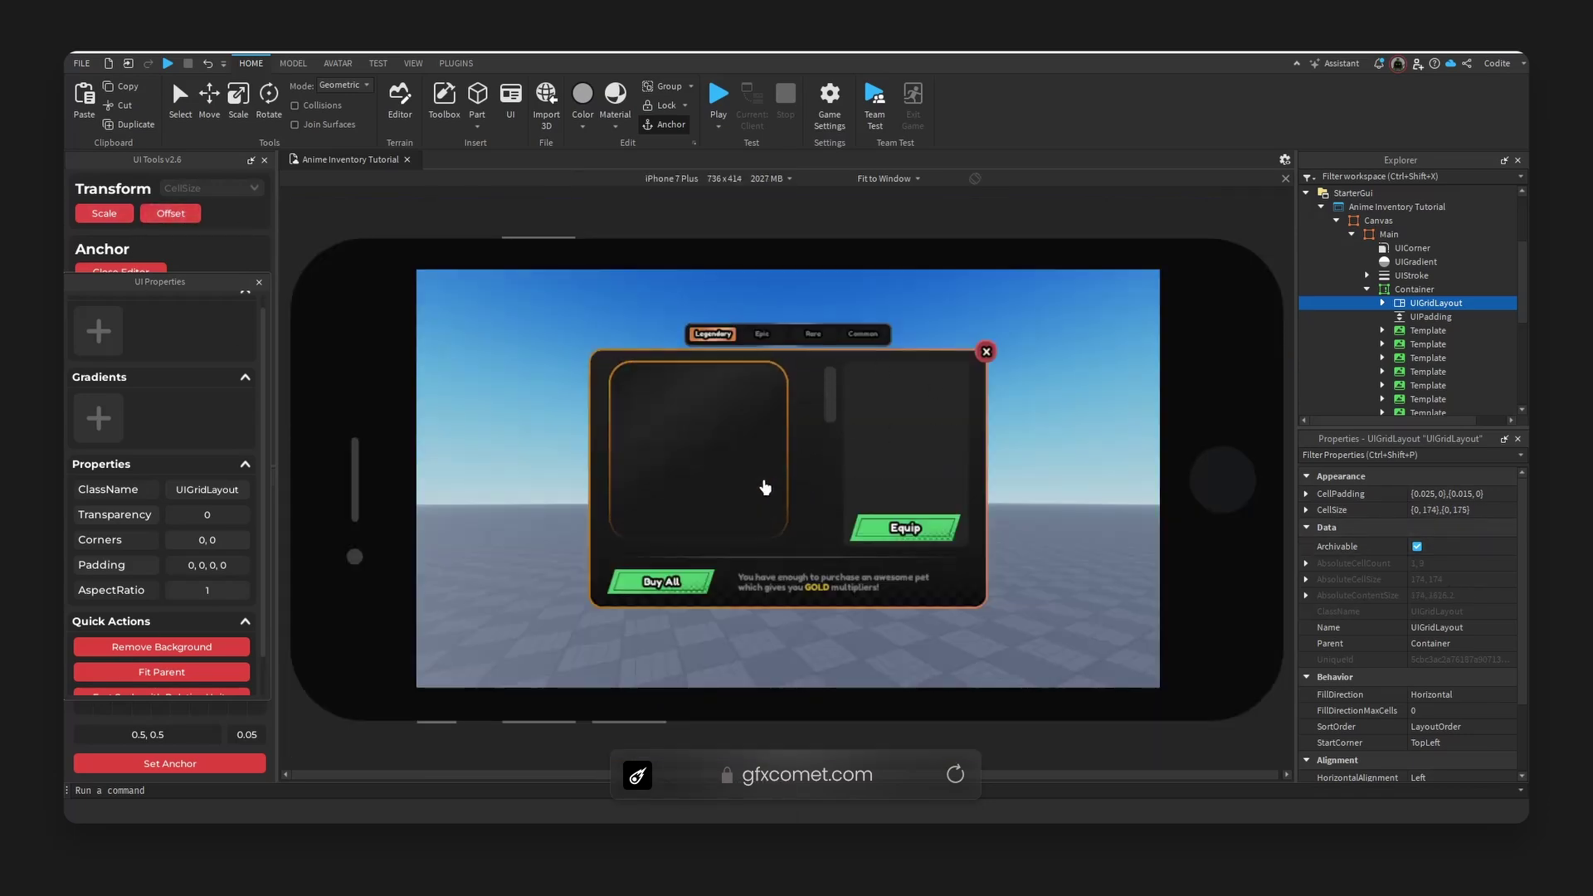
Revert CellSize to scale (0.305, 0.134) and preview the grid on a Samsung Galaxy S3
click(752, 178)
click(631, 653)
click(103, 214)
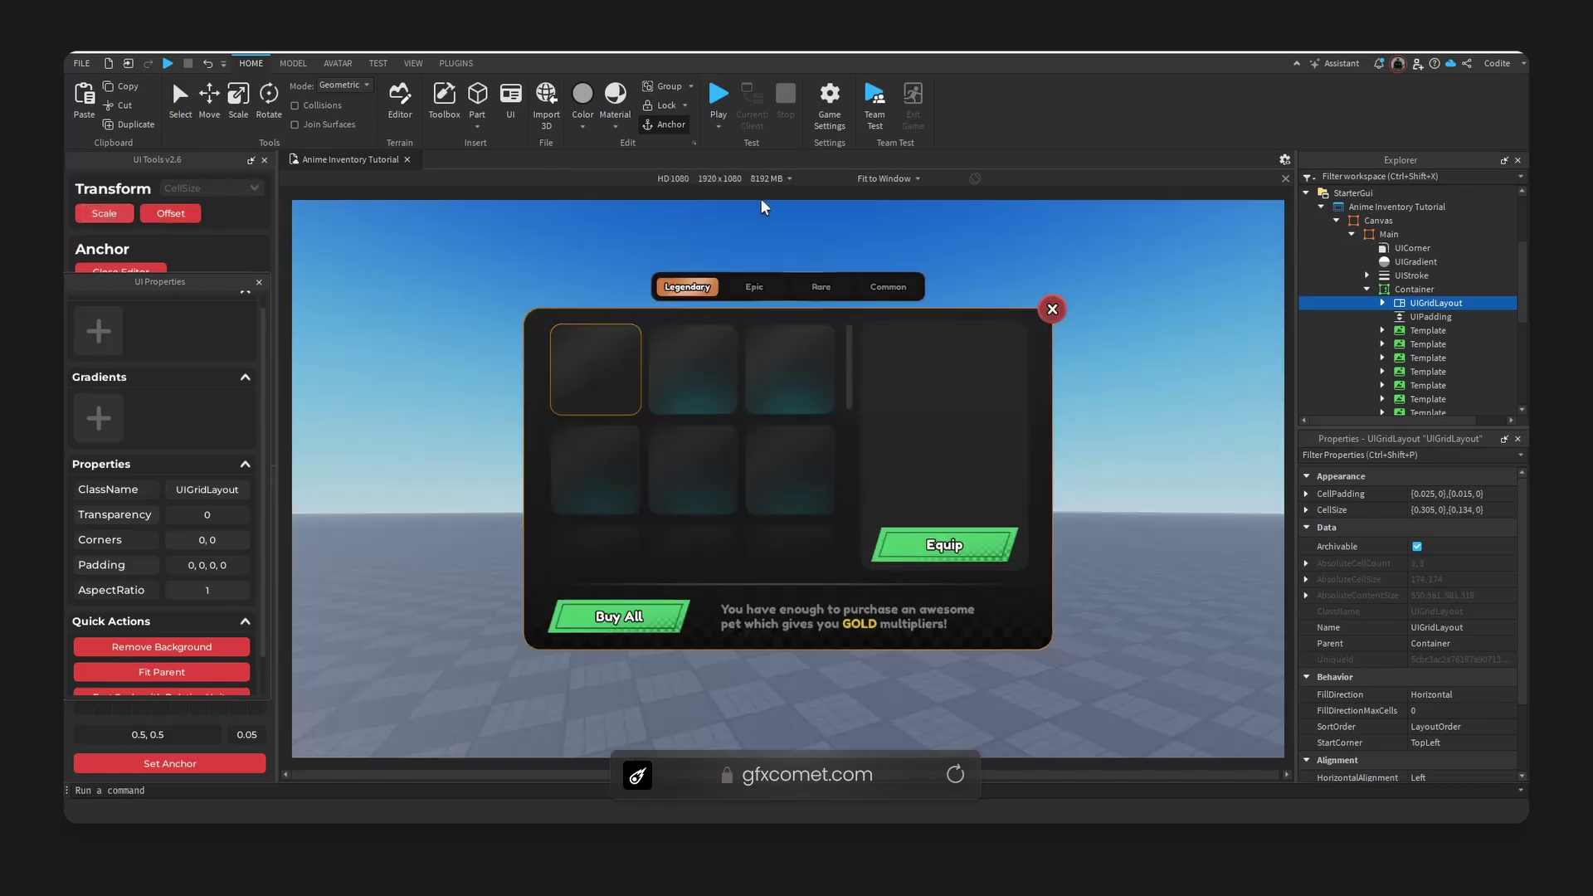
click(722, 179)
click(687, 501)
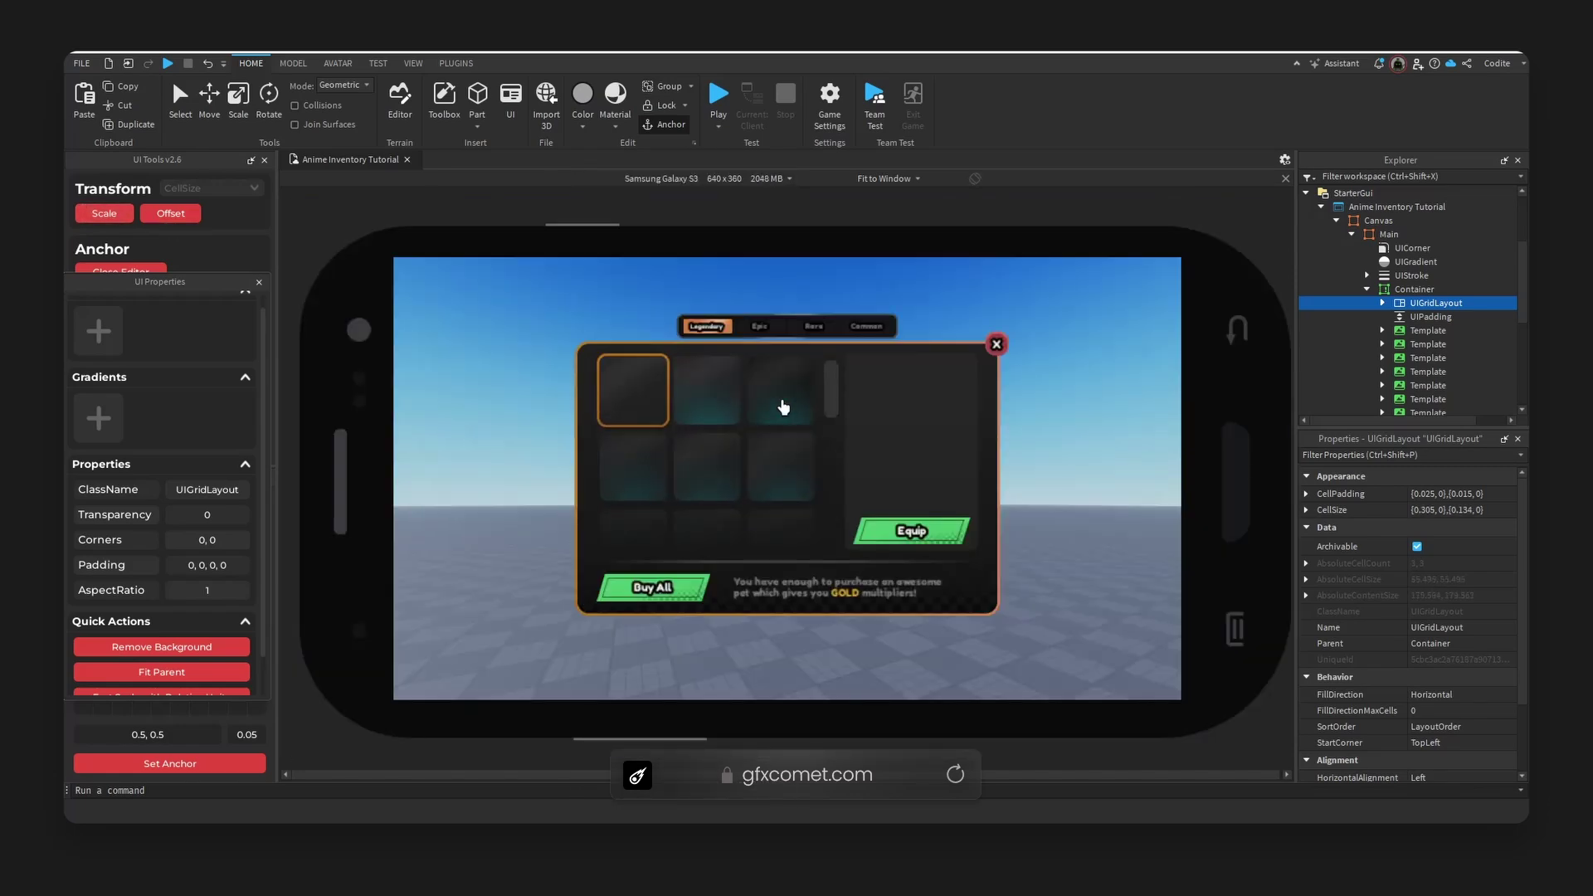